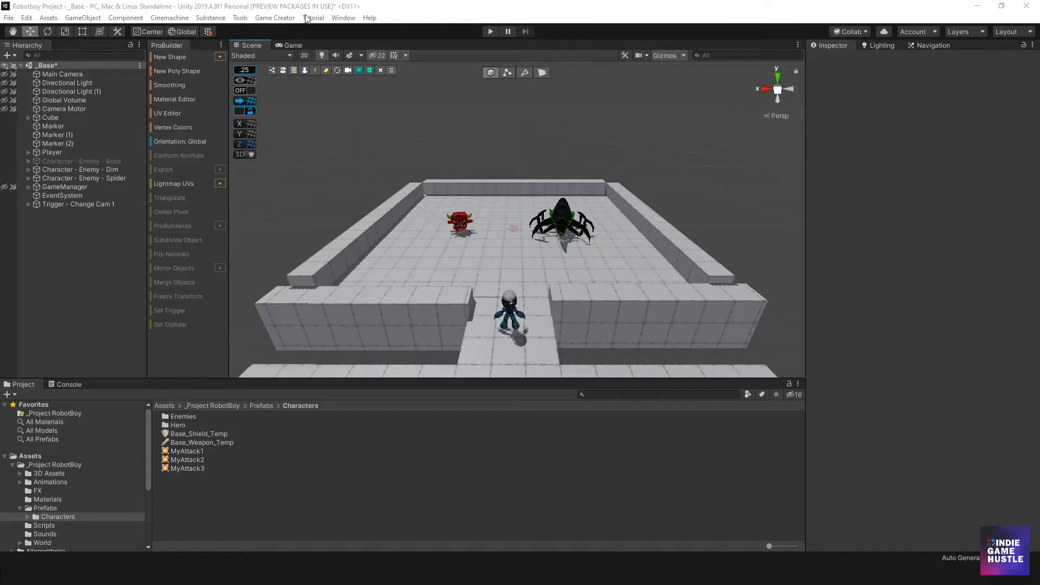
Open the Package Manager and switch its package list to My Assets
click(343, 18)
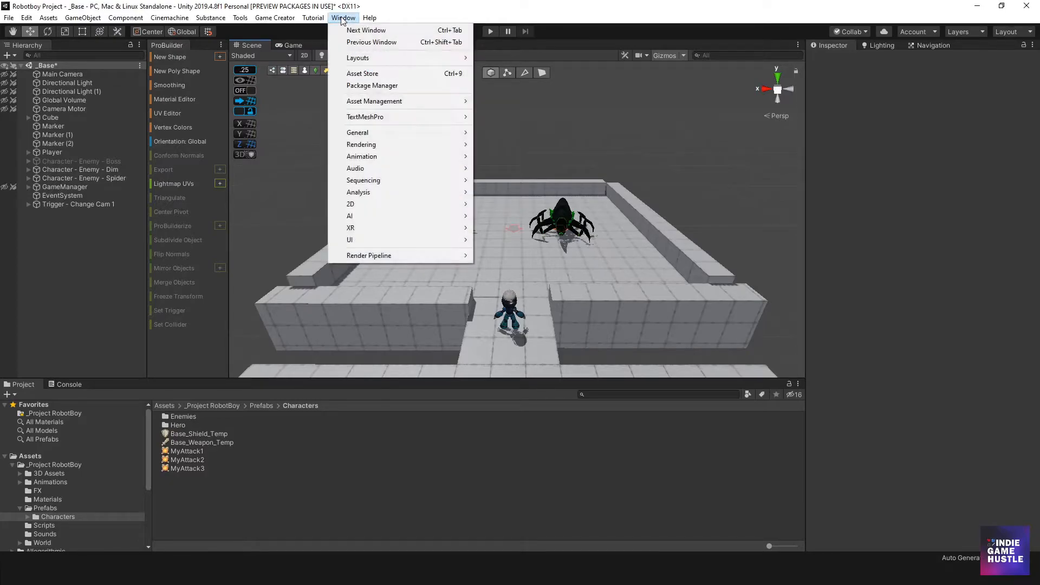
click(369, 85)
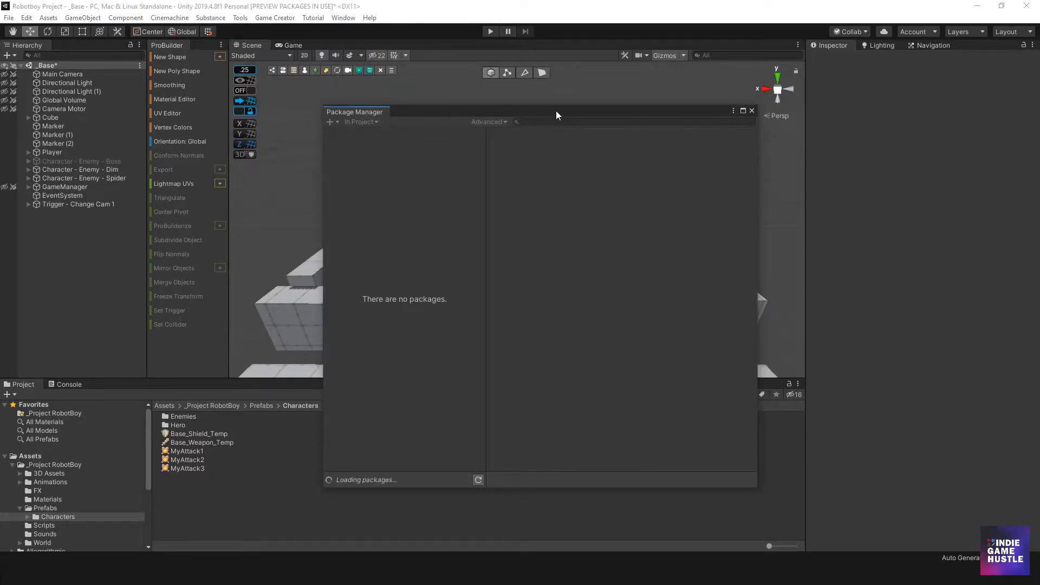
drag(554, 111, 533, 107)
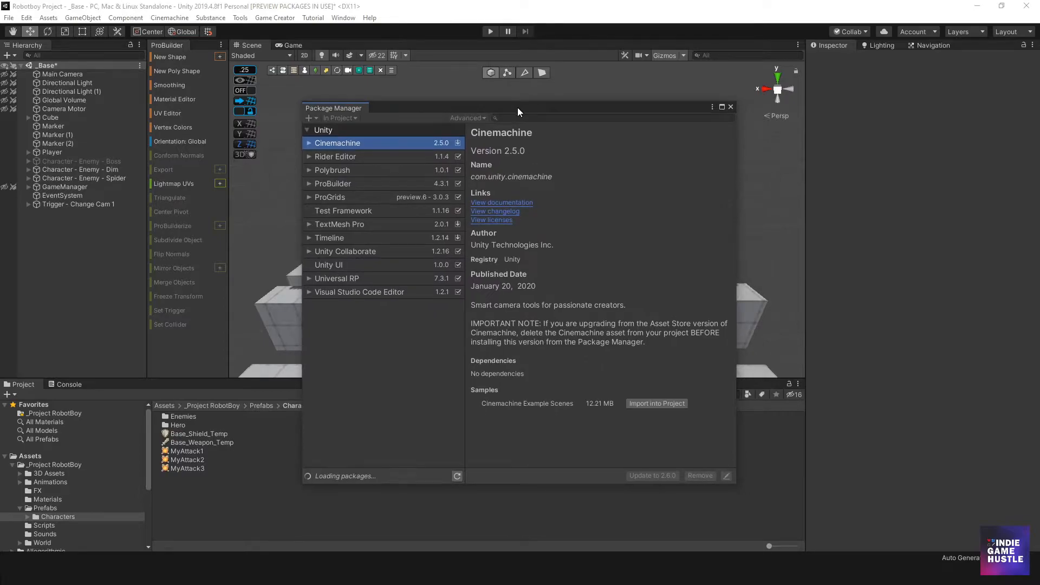
click(350, 117)
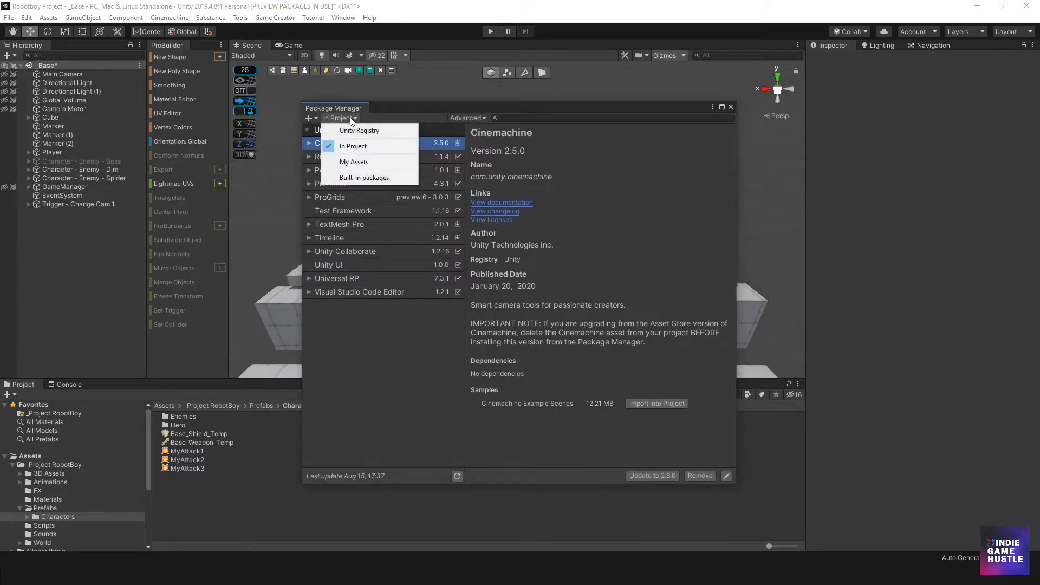
click(357, 161)
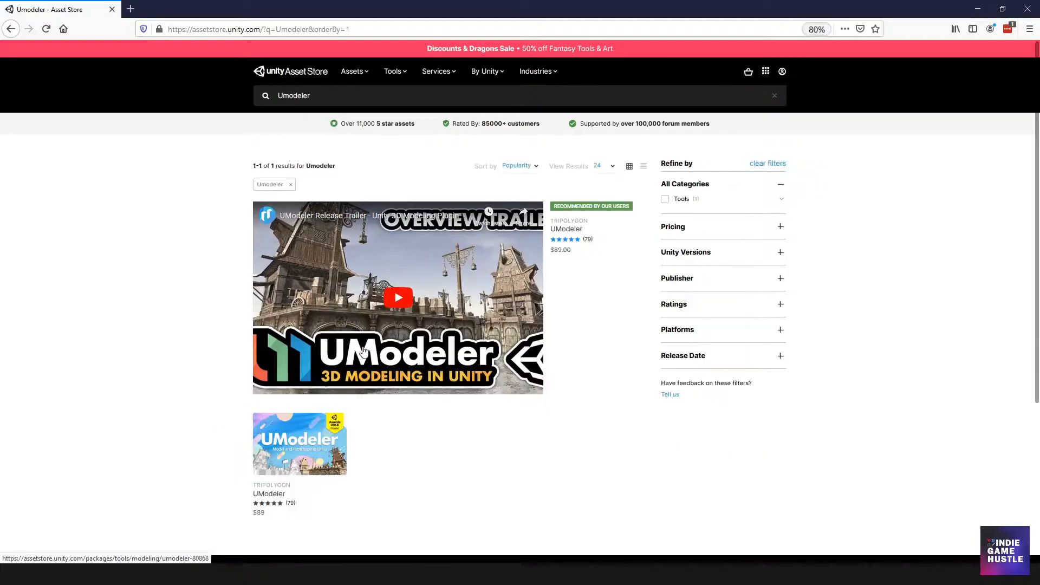
Open the UModeler product page from the Asset Store search results
scroll(191, 344, down, 3)
scroll(191, 345, up, 3)
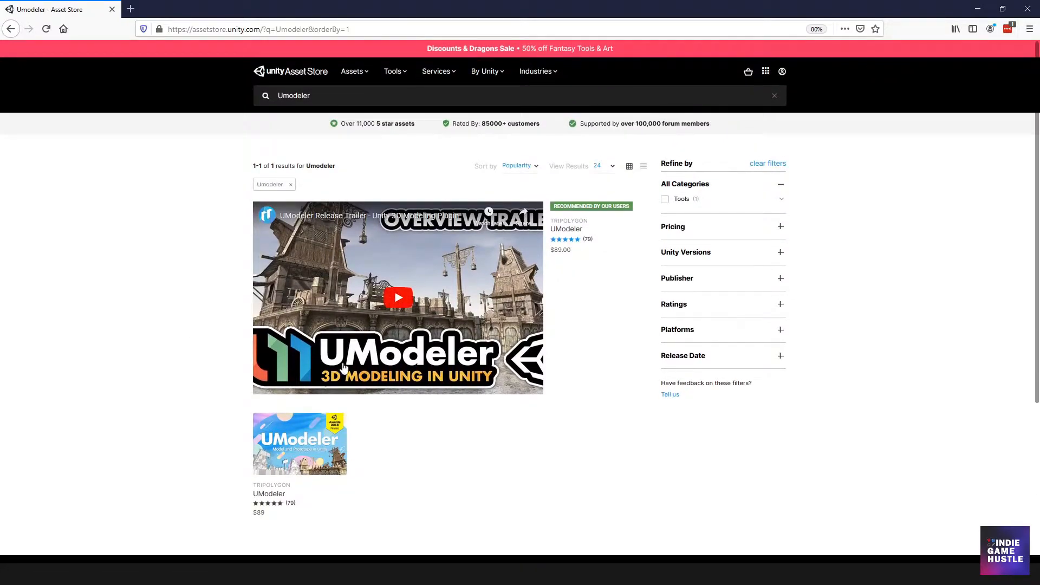
double_click(294, 96)
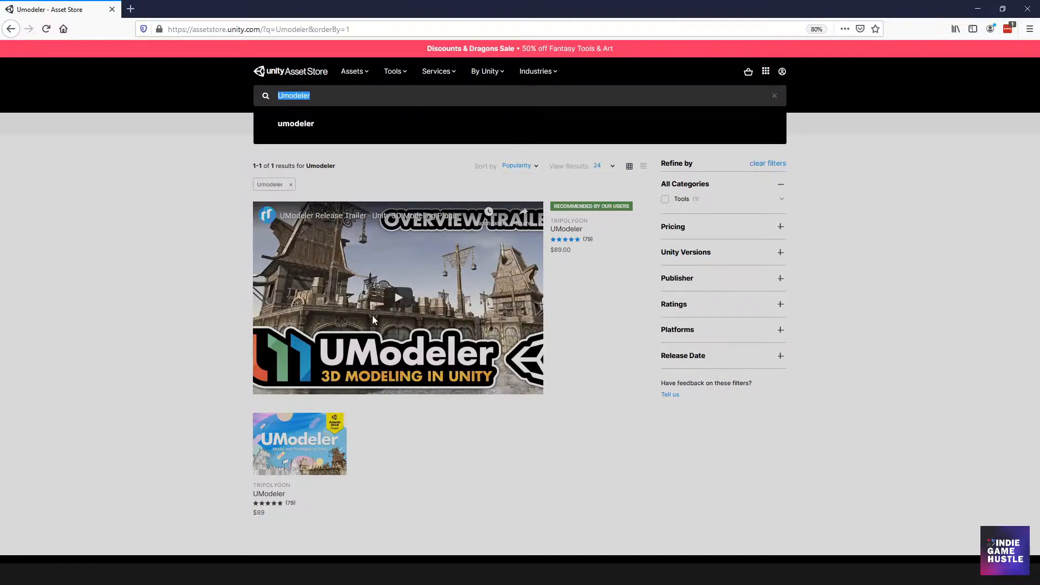
click(209, 351)
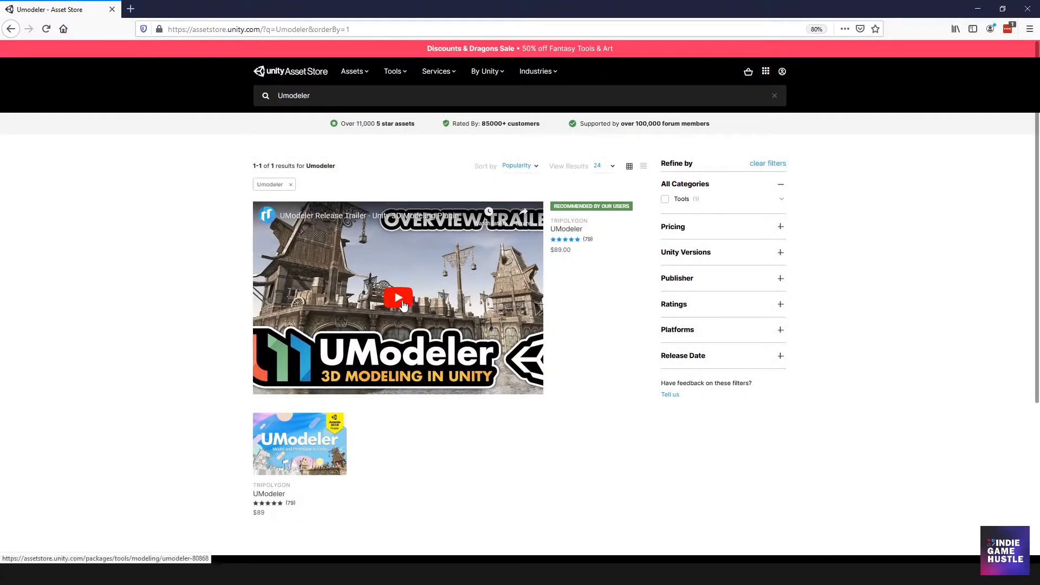
click(293, 441)
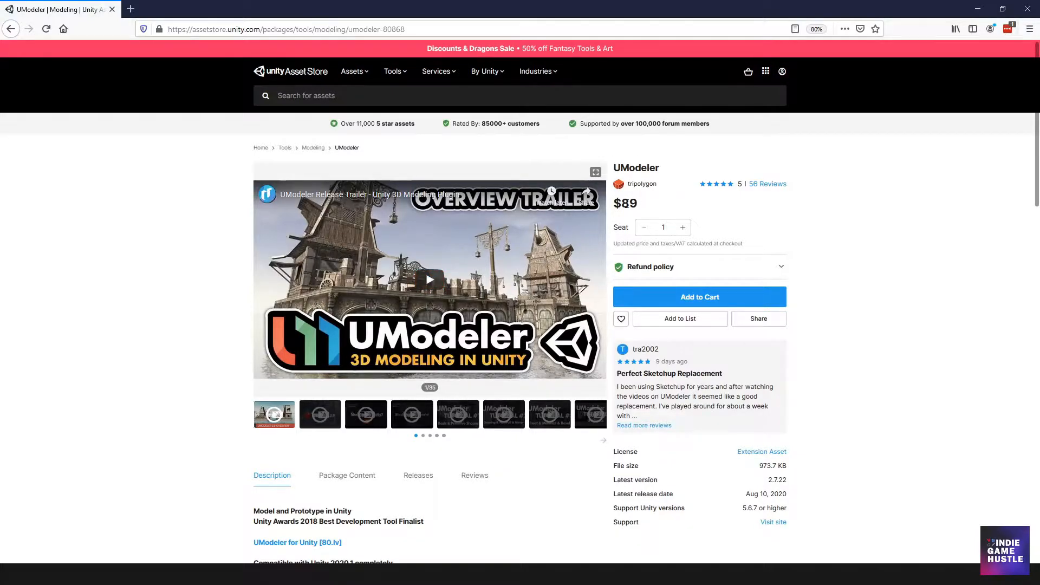
Read through the UModeler product description and feature list on the Asset Store page
drag(614, 205, 644, 205)
click(830, 216)
scroll(430, 309, down, 3)
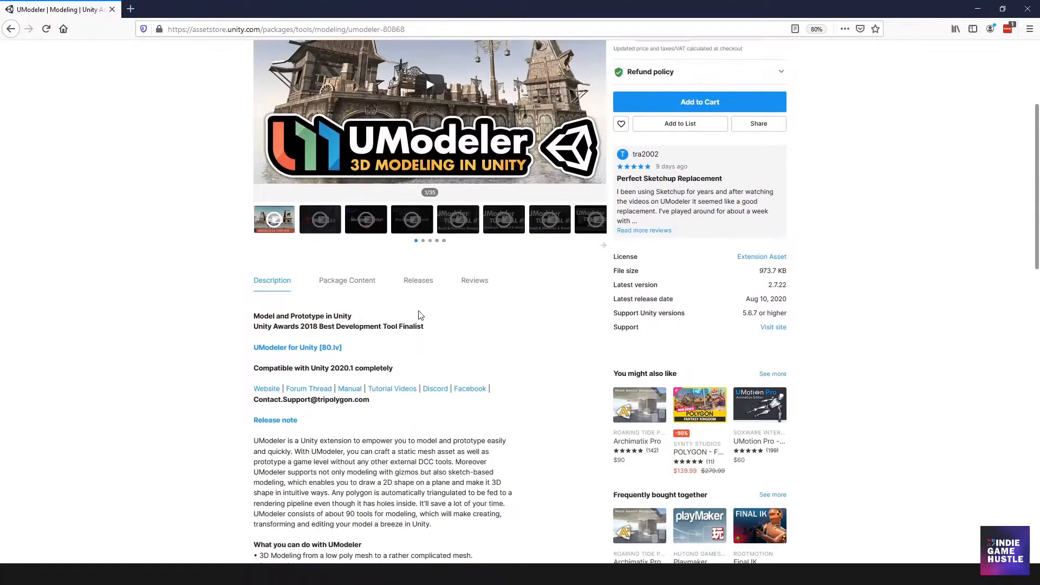
scroll(359, 307, down, 5)
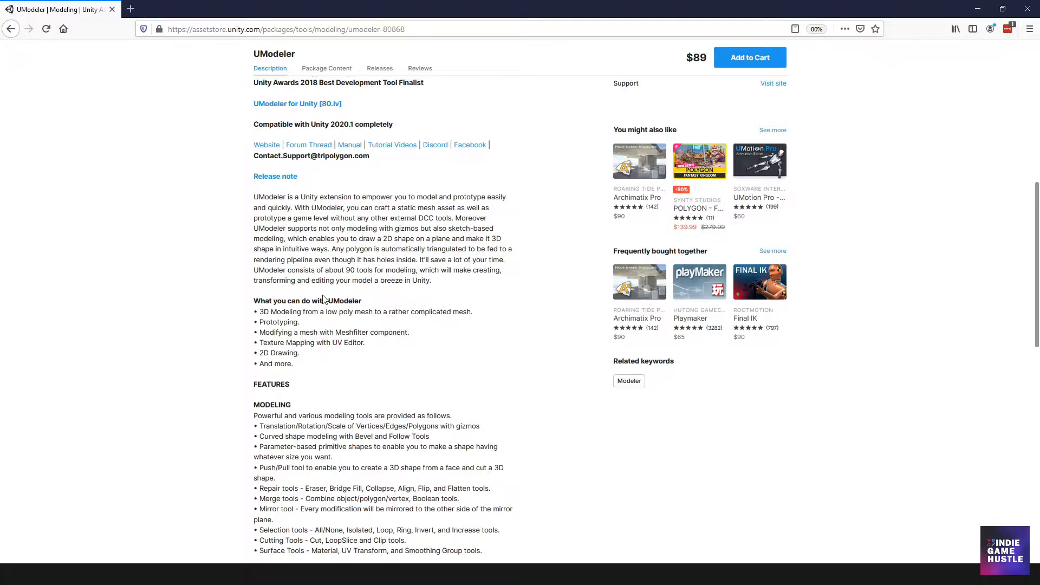
scroll(323, 299, down, 3)
scroll(324, 299, down, 2)
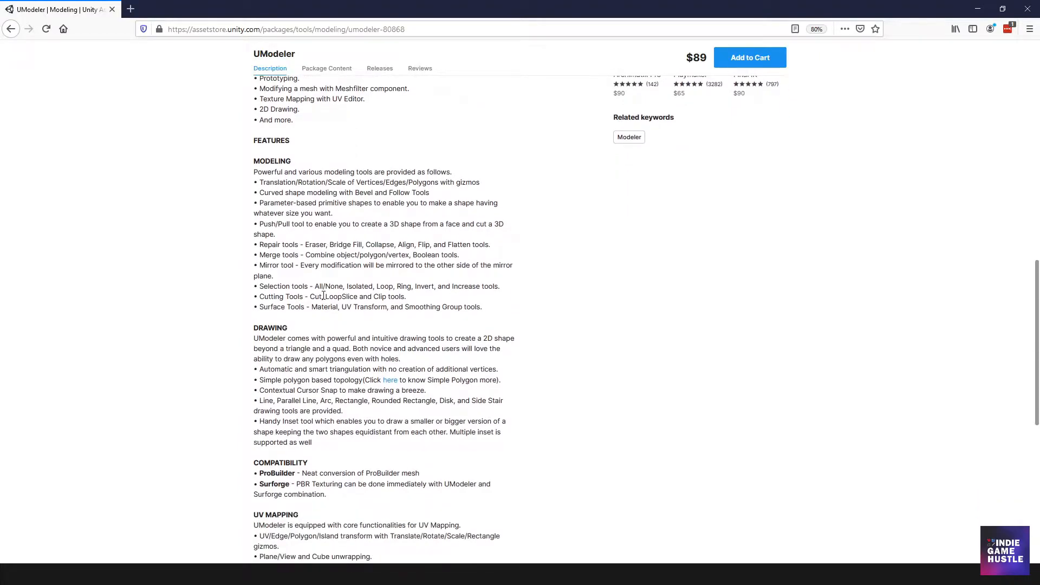
scroll(323, 296, up, 4)
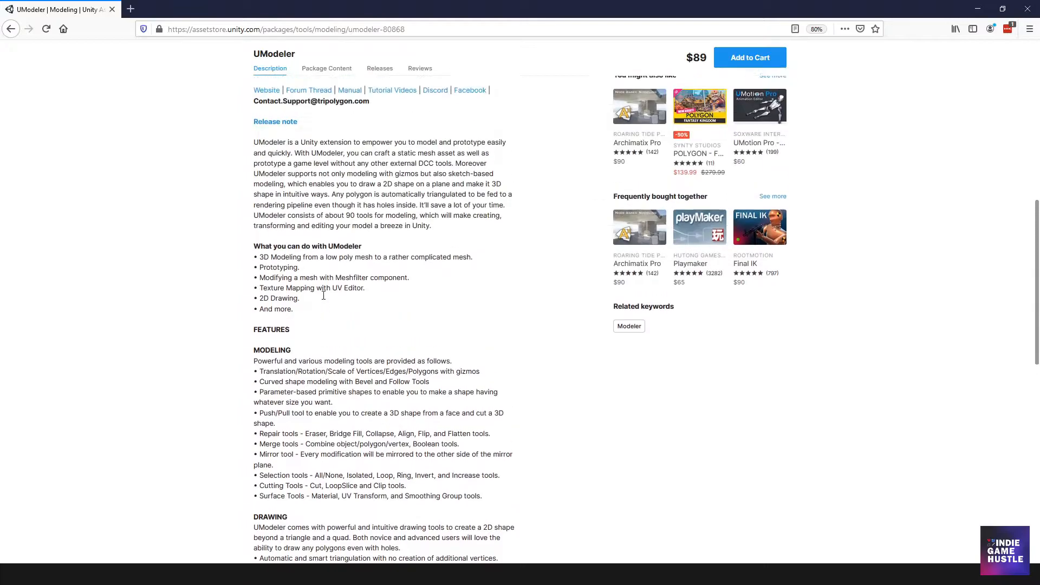
scroll(323, 296, up, 3)
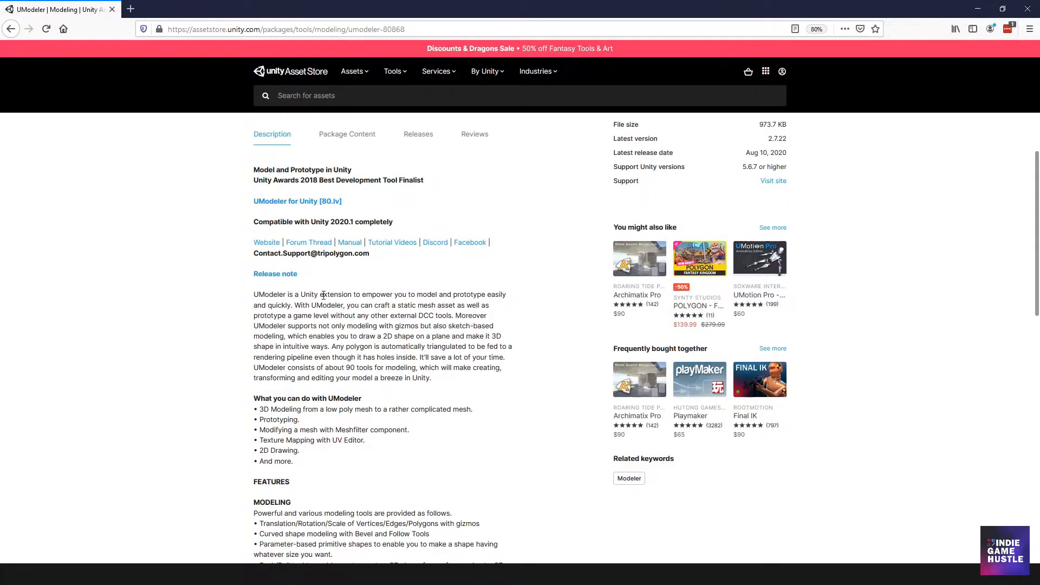
scroll(324, 296, up, 7)
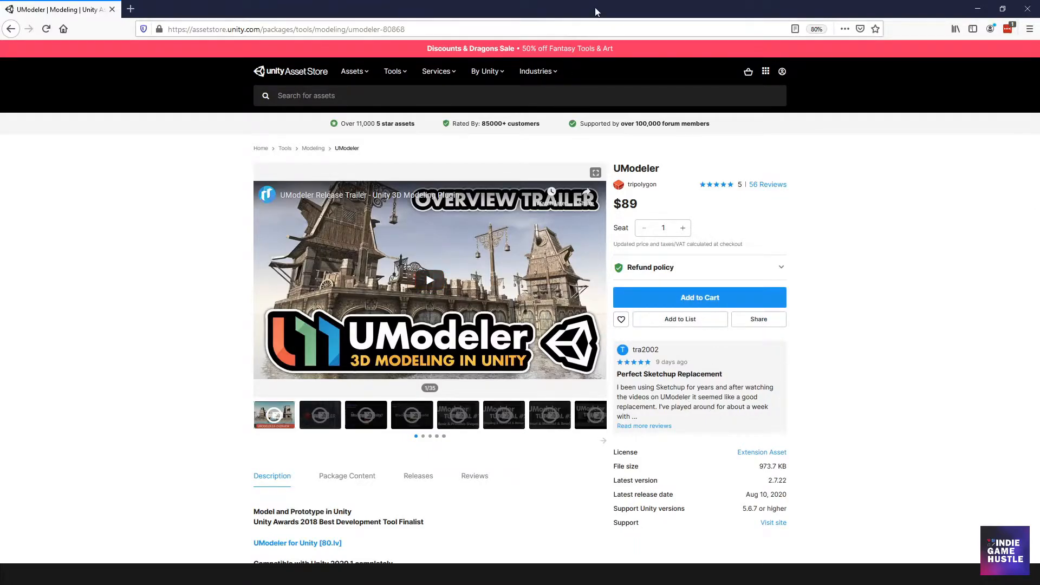
Find the Umodeler package among My Assets in the Package Manager and update it to version 2.7.22
click(979, 11)
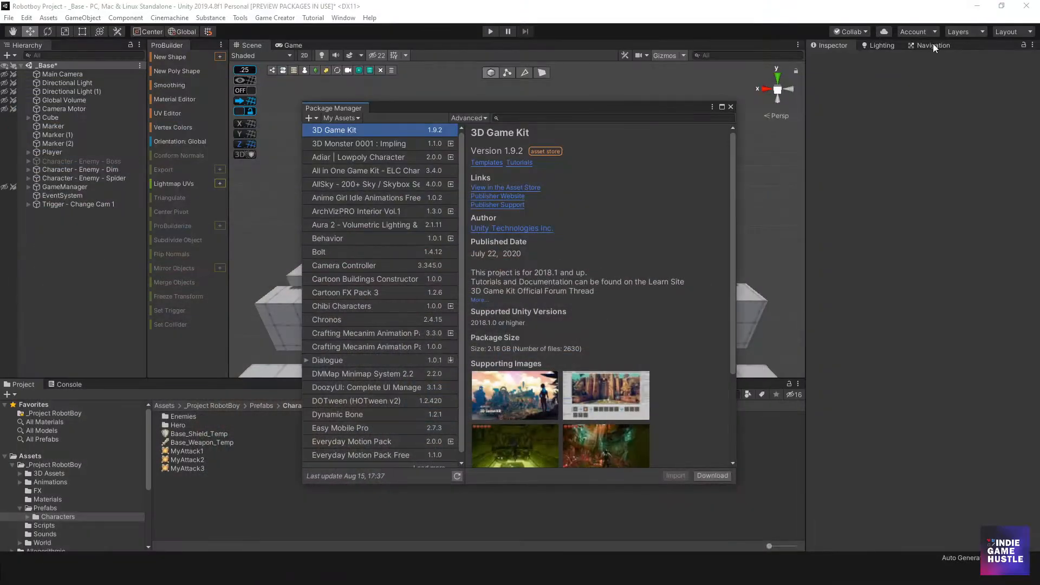
click(519, 118)
text(Umde)
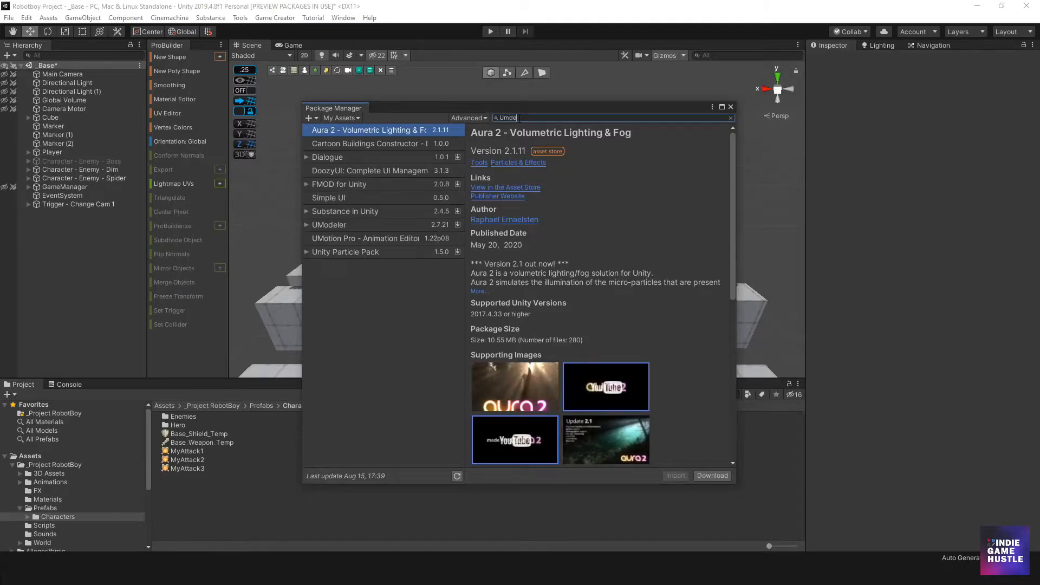
key(BackSpace)
text(odeler)
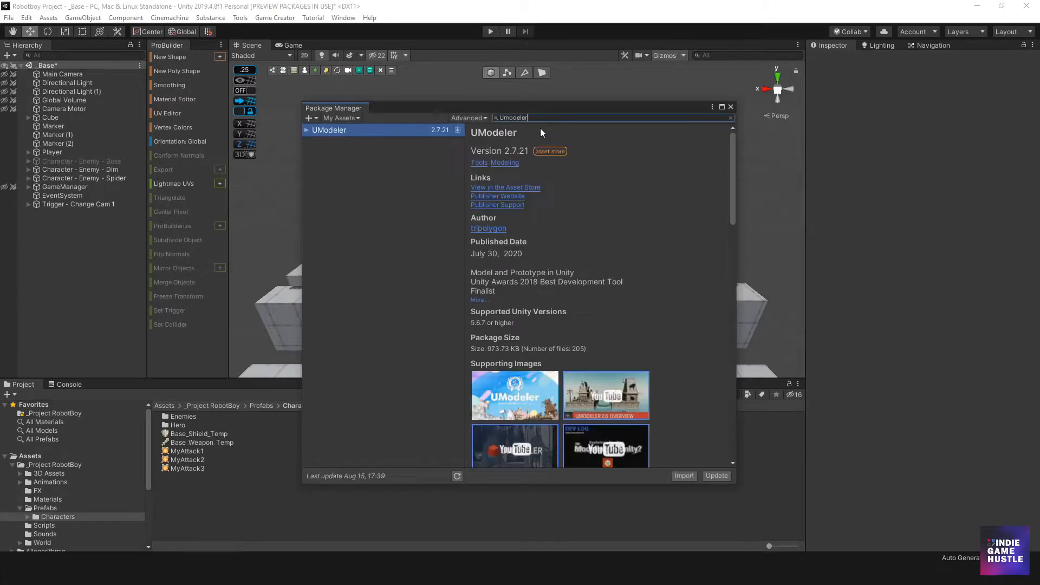
click(362, 134)
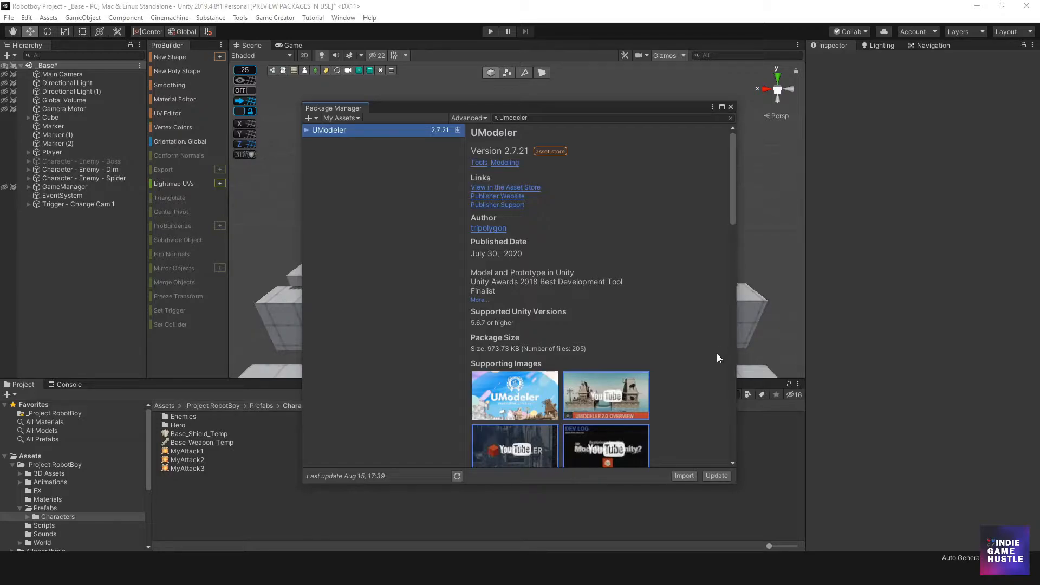
click(716, 476)
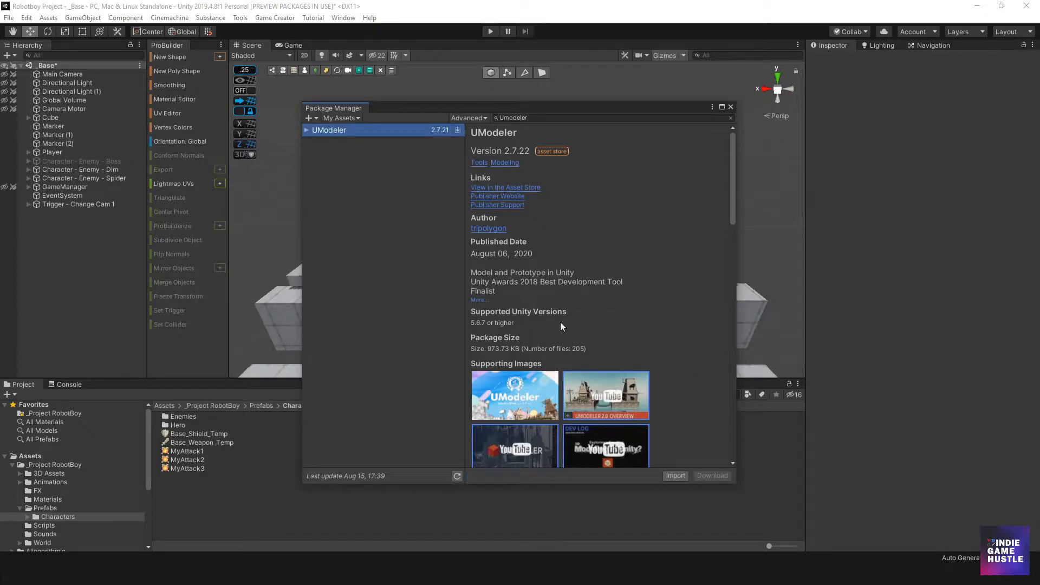
Import the UModeler package with all its files and close the Package Manager
scroll(577, 281, down, 4)
scroll(623, 344, up, 4)
click(673, 476)
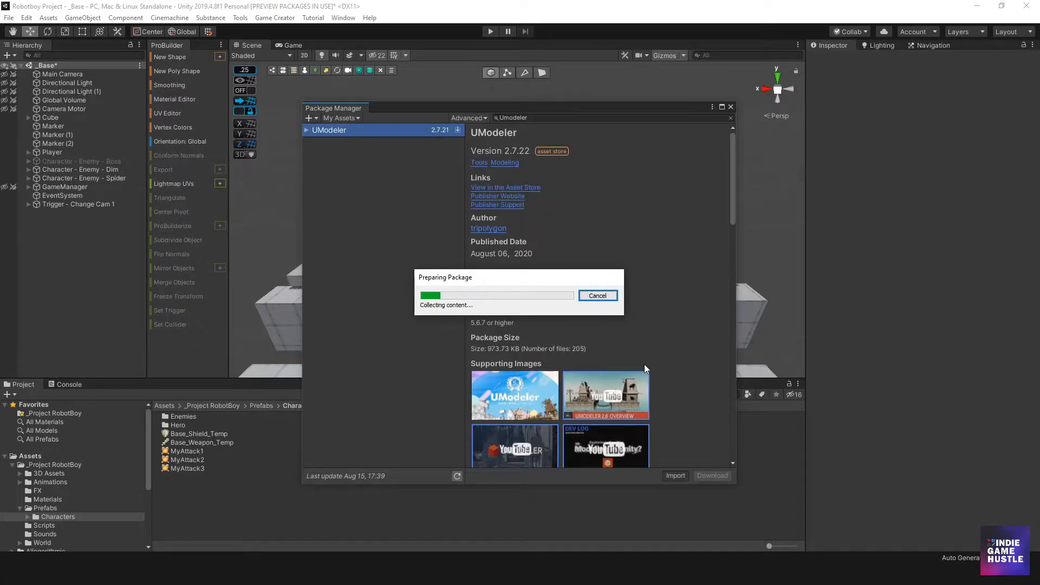
drag(333, 129, 362, 99)
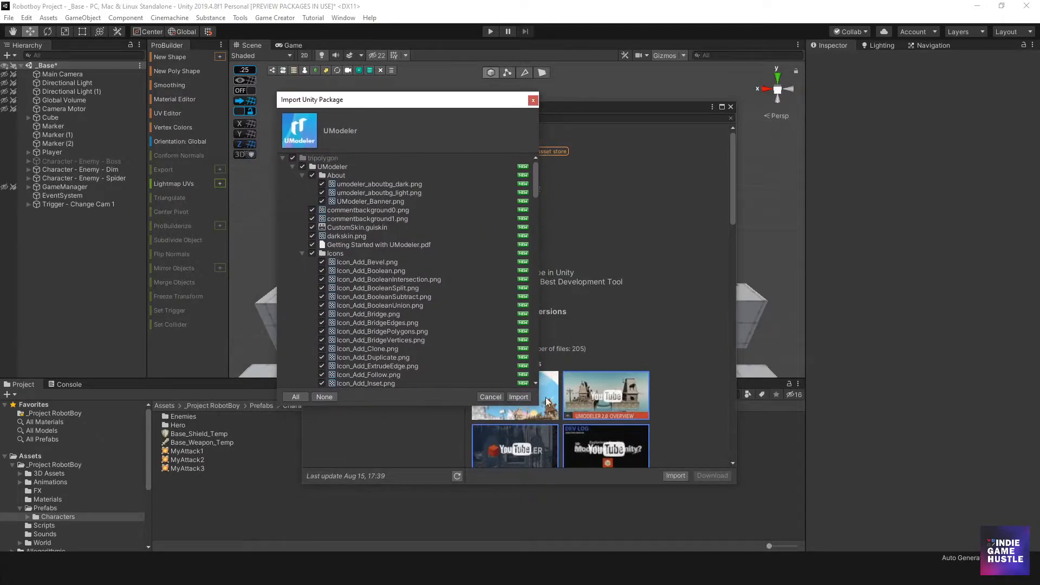
mouse_move(534, 170)
mouse_down()
mouse_move(531, 194)
mouse_move(534, 164)
mouse_up()
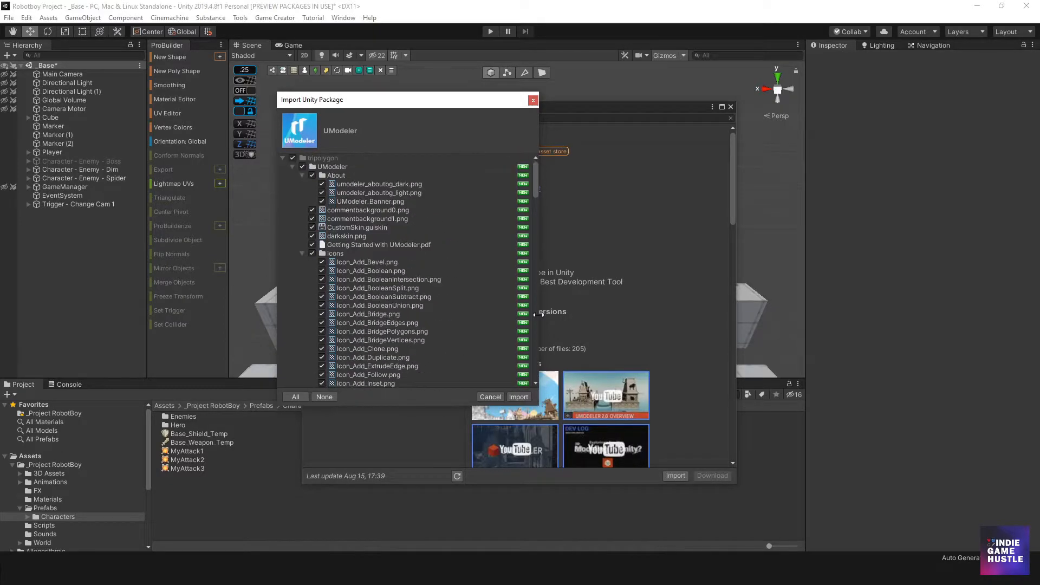
click(522, 397)
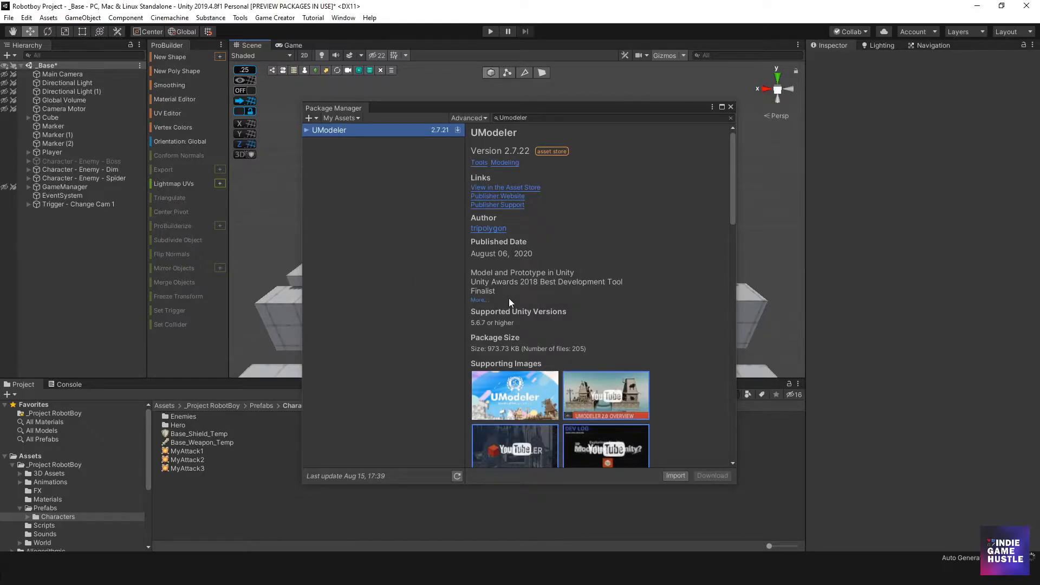
mouse_move(733, 139)
mouse_down()
mouse_move(727, 252)
mouse_move(728, 135)
mouse_up()
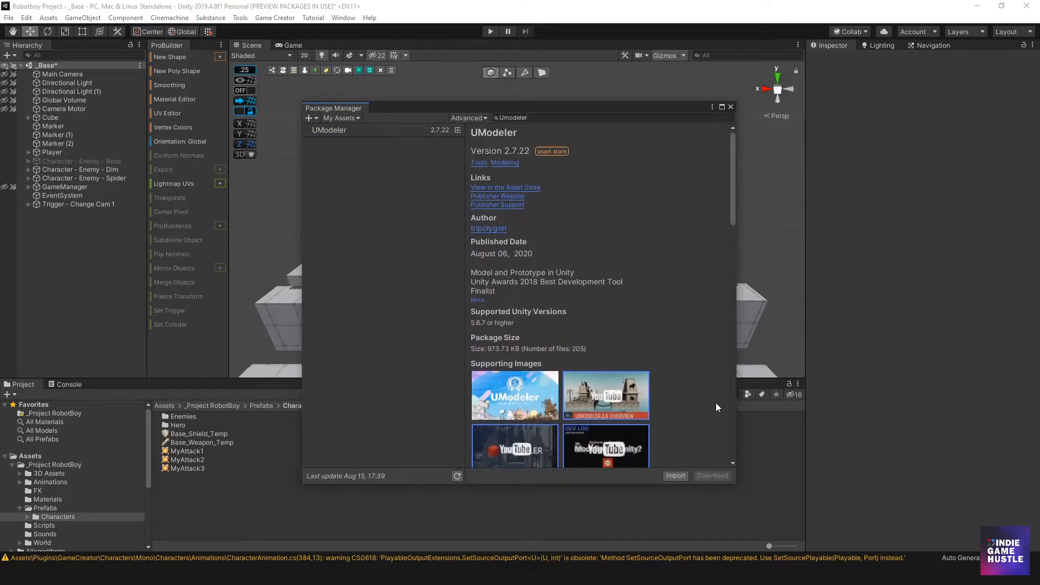
click(730, 107)
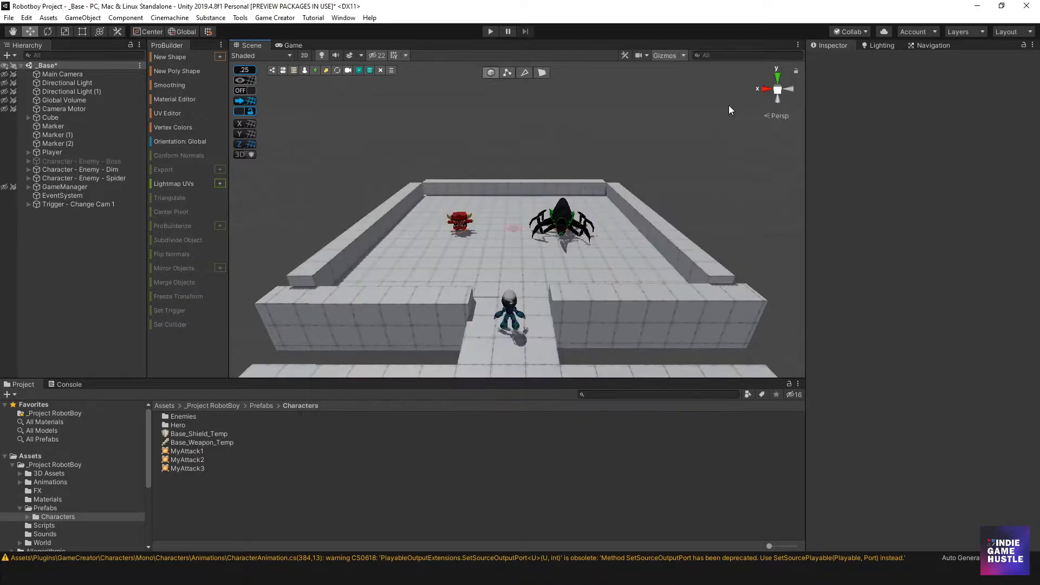
Clear the Console's warnings and return to the Project panel
click(63, 386)
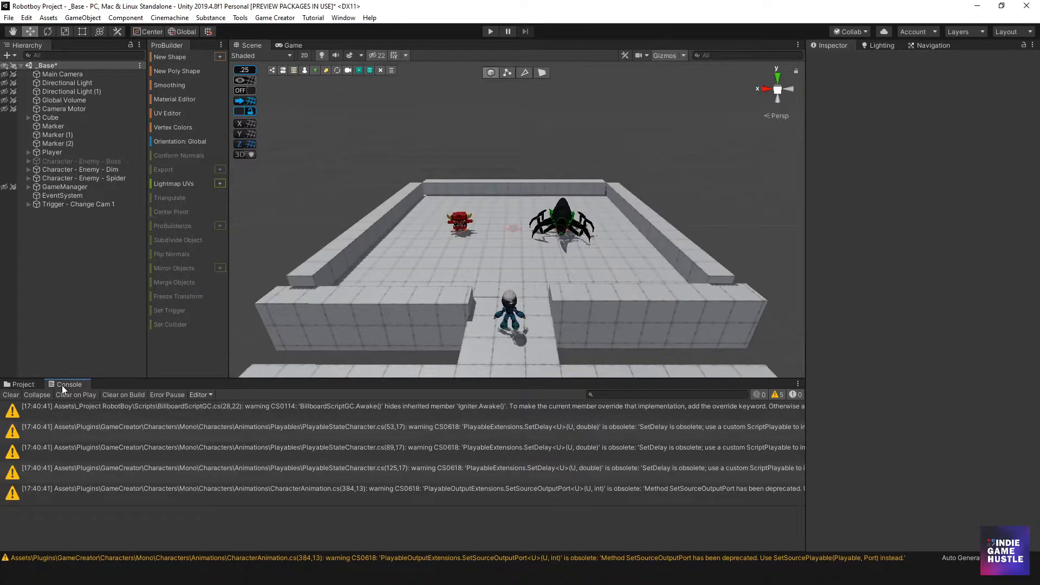
click(10, 395)
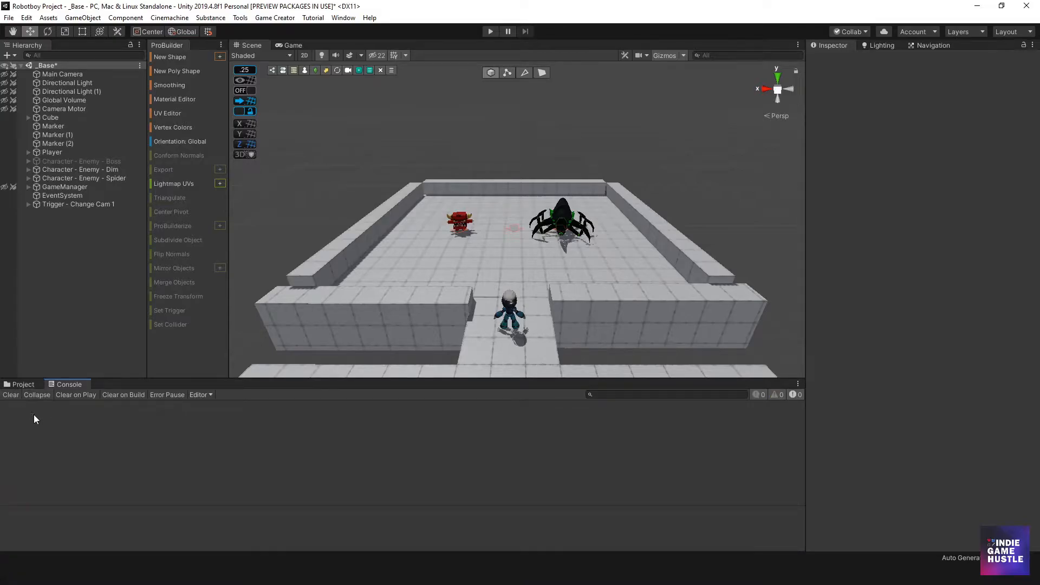
click(23, 384)
scroll(514, 281, down, 4)
scroll(507, 275, up, 5)
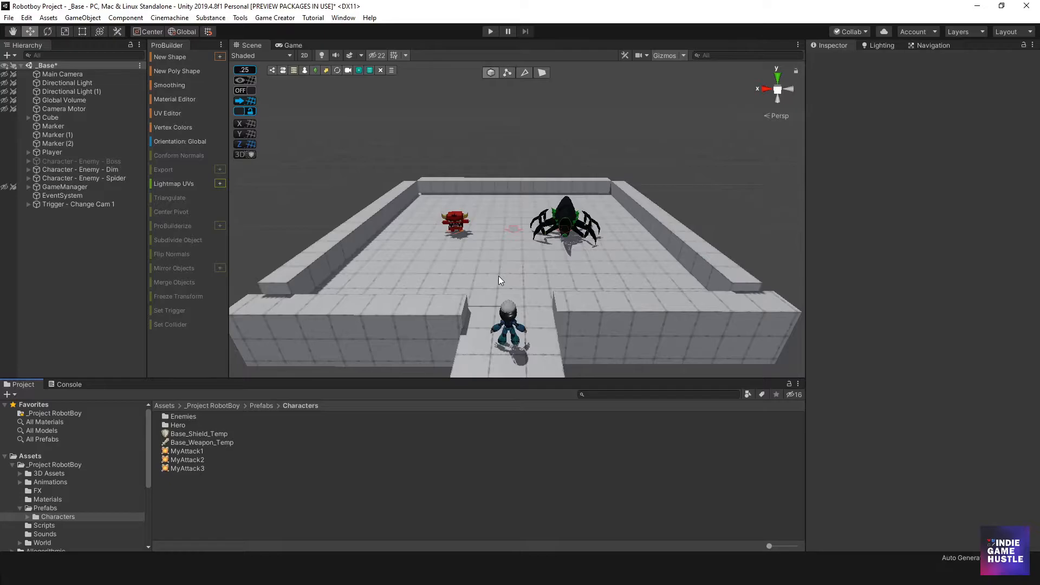
scroll(485, 269, down, 3)
scroll(486, 268, up, 2)
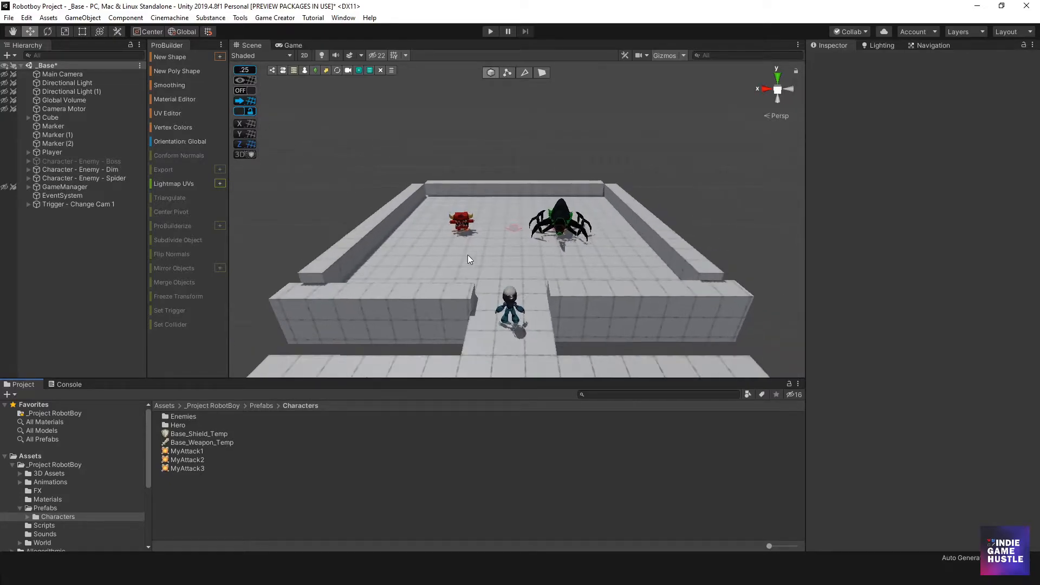
click(221, 45)
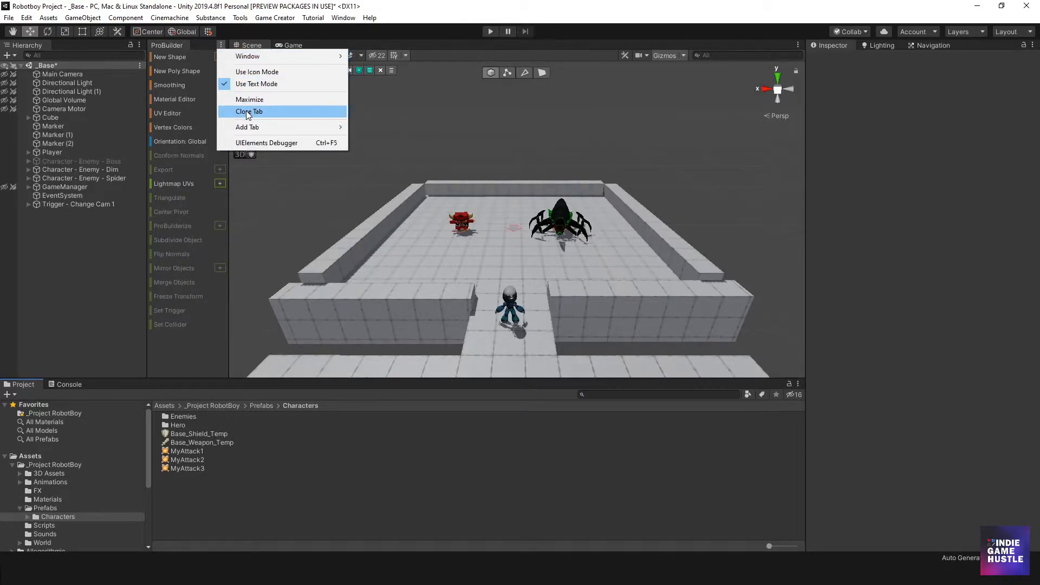
click(387, 152)
scroll(339, 187, down, 2)
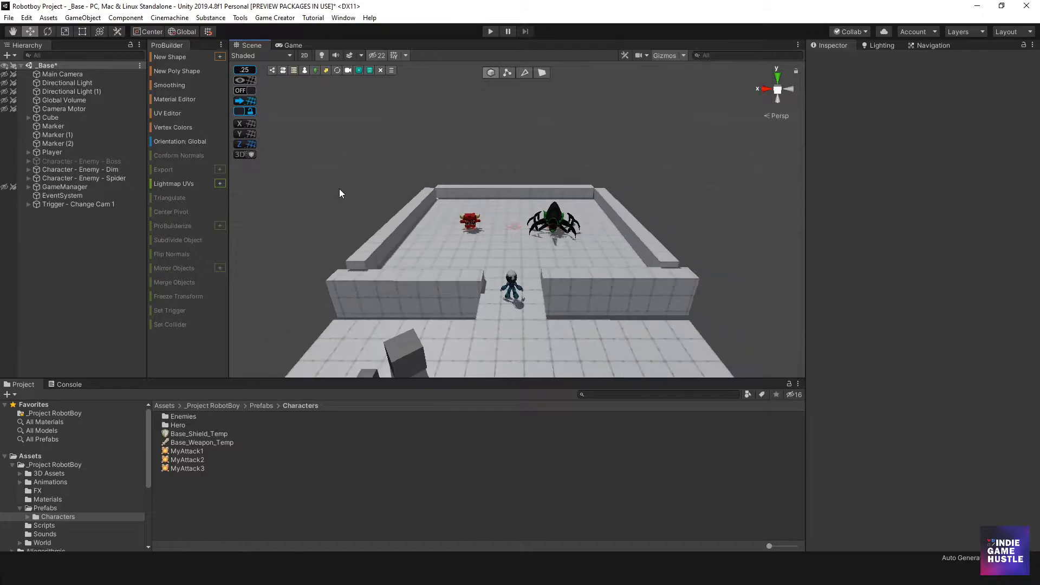
scroll(408, 219, up, 3)
alt+drag(407, 218, 481, 249)
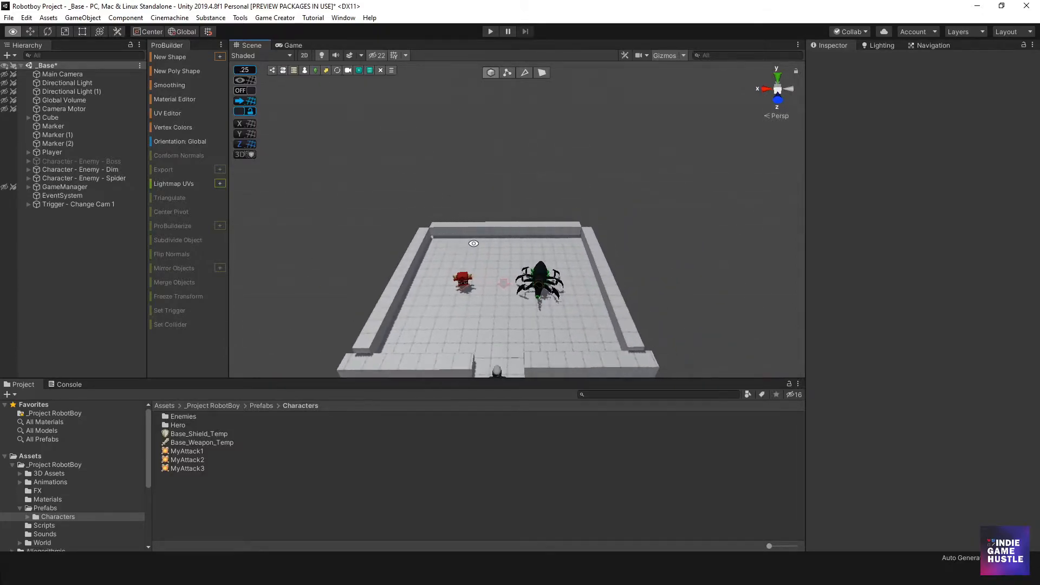
Open the UModeler Window and dock its Menu panel beside the ProBuilder panel
click(240, 18)
mouse_move(272, 34)
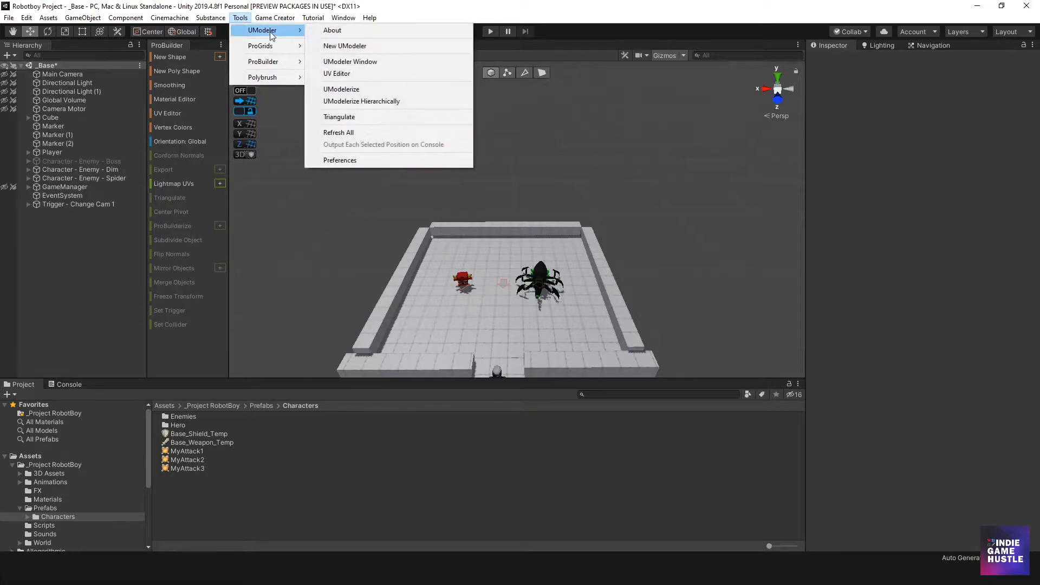
click(351, 62)
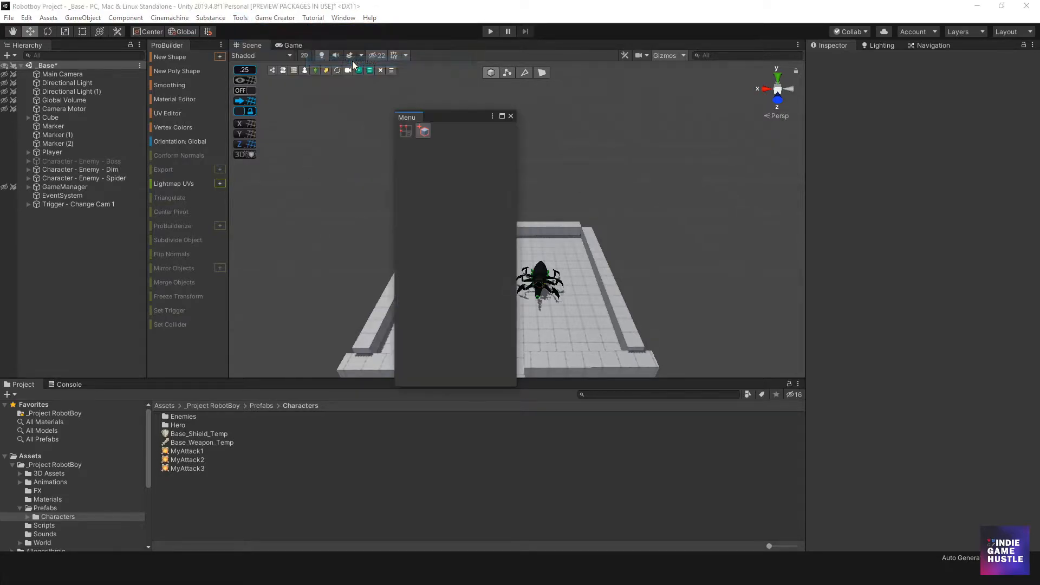
drag(458, 117, 263, 87)
drag(418, 168, 309, 167)
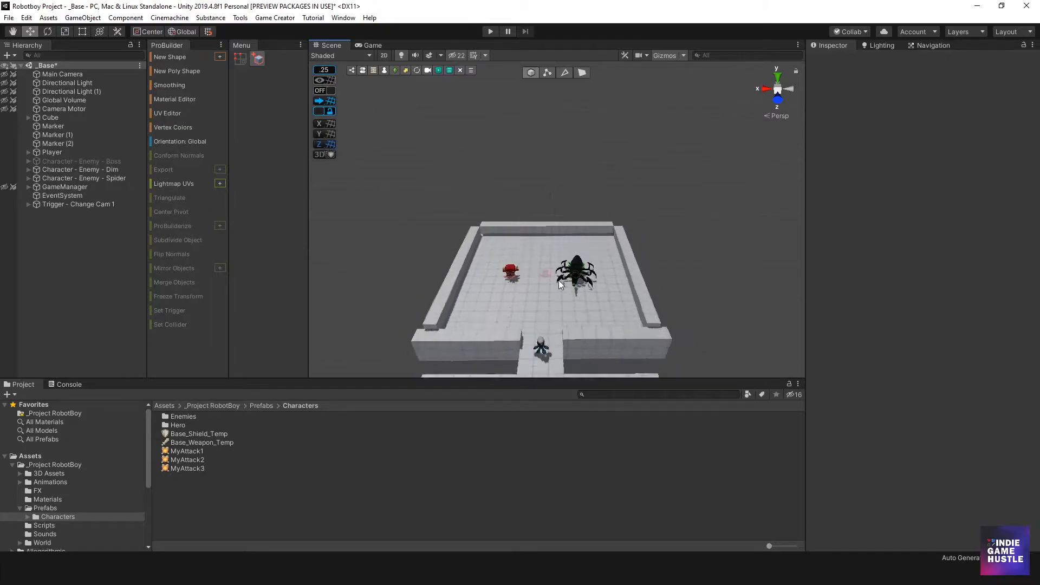
Create a new UModeler object from the Menu panel and close the UModeler version dialog
middle_drag(553, 284, 553, 267)
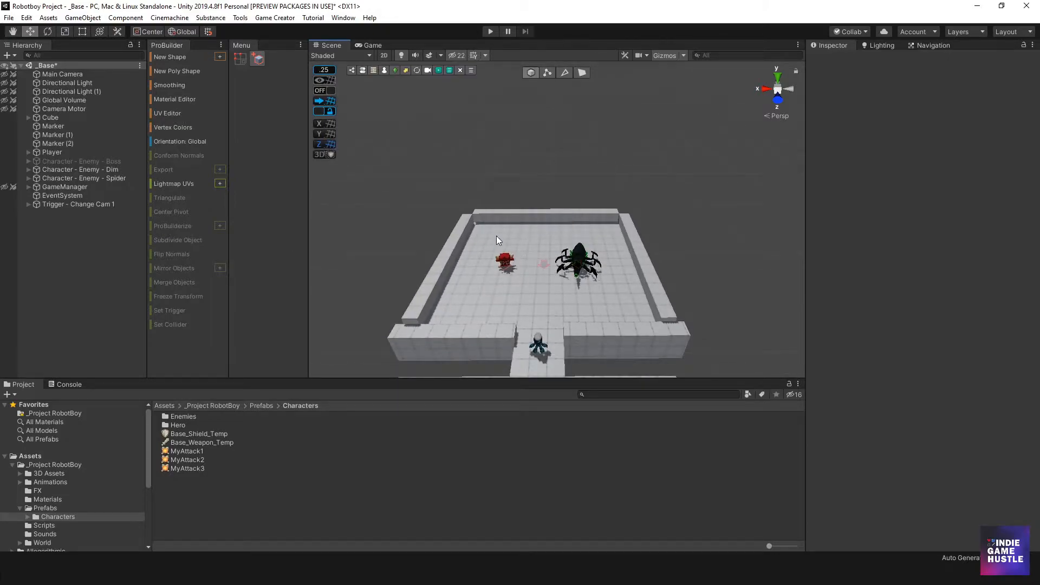
click(258, 63)
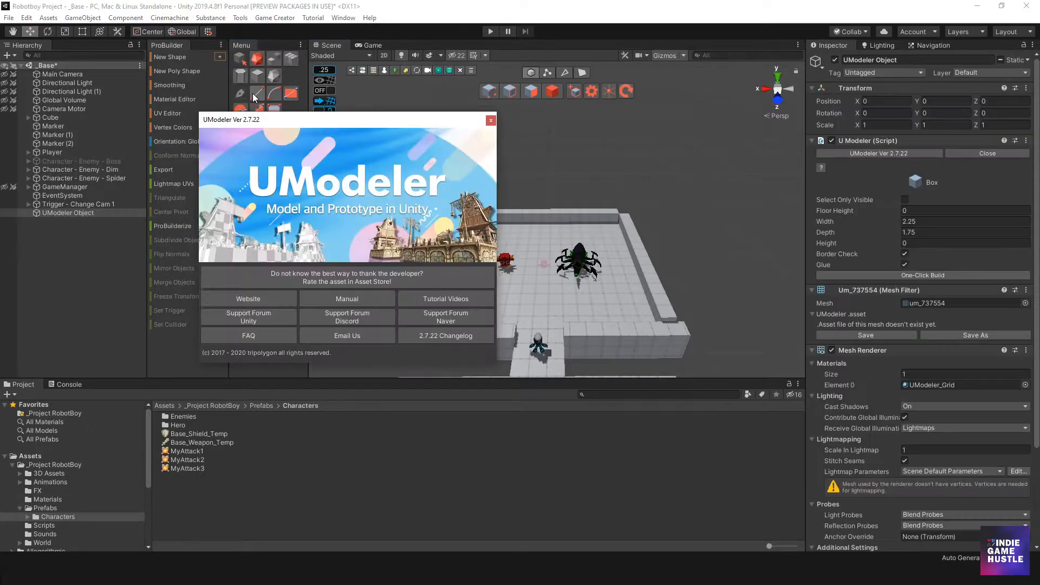
drag(343, 120, 441, 120)
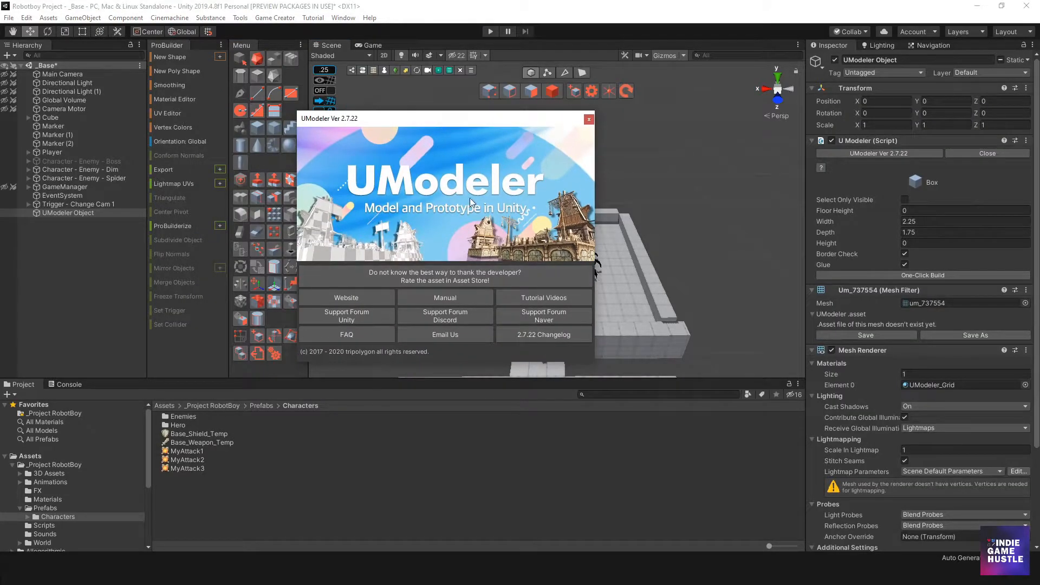
click(588, 119)
Close the ProBuilder panel tab so the UModeler Menu panel takes its place
scroll(548, 115, down, 3)
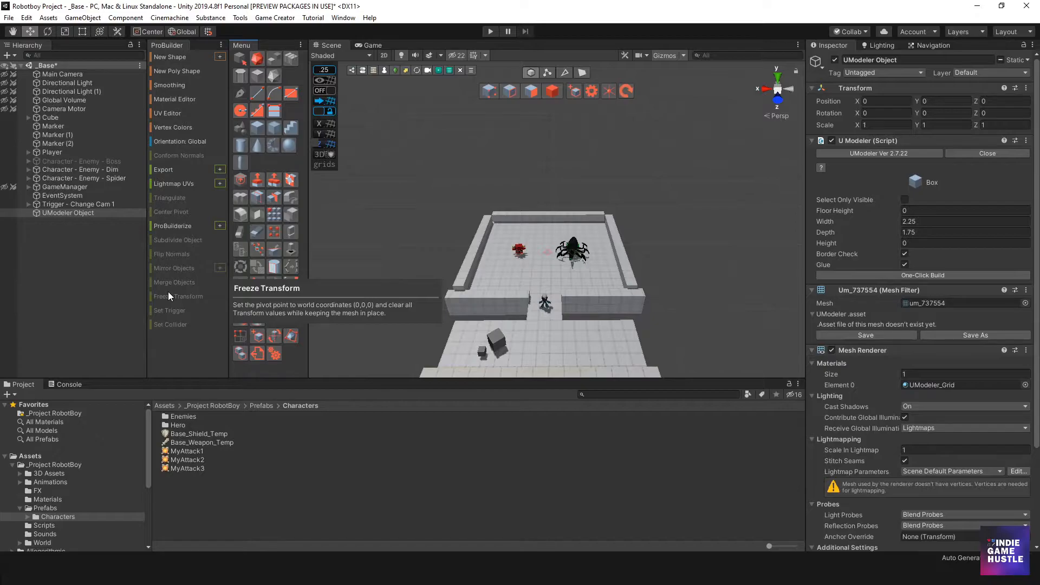
click(221, 46)
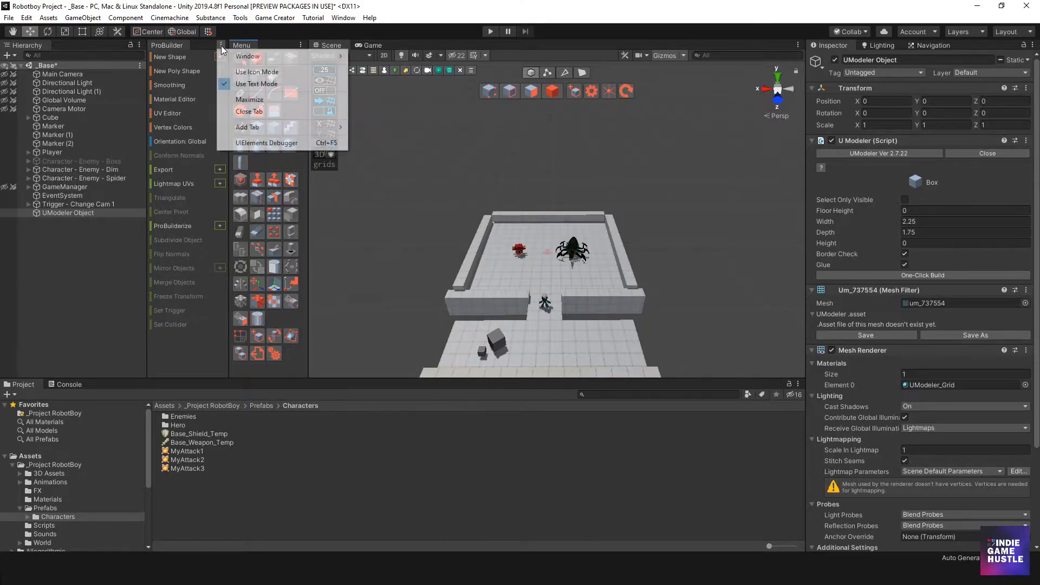
click(242, 112)
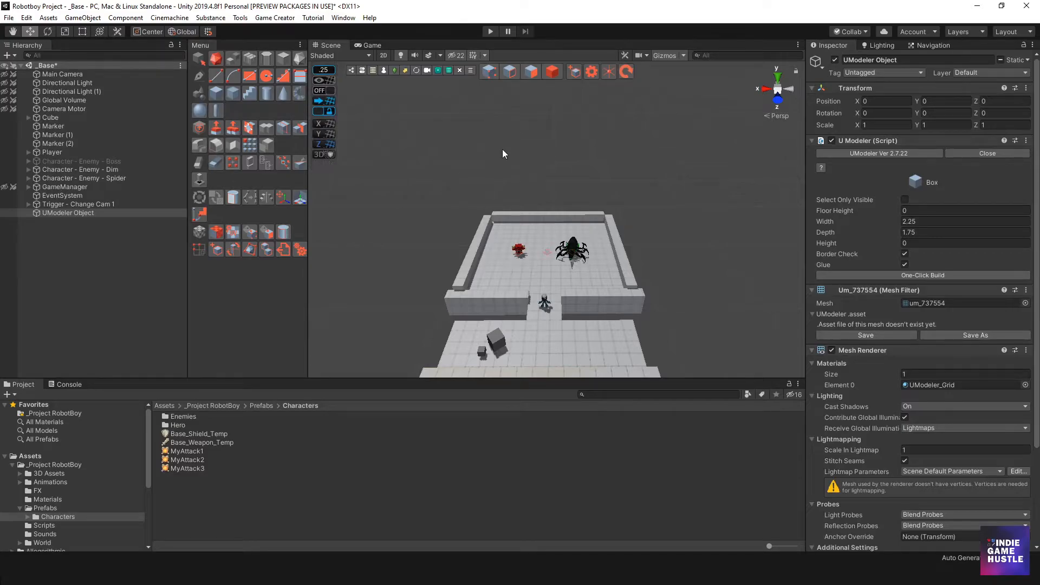
Narrow the UModeler Menu panel by resizing its edge
scroll(505, 202, down, 3)
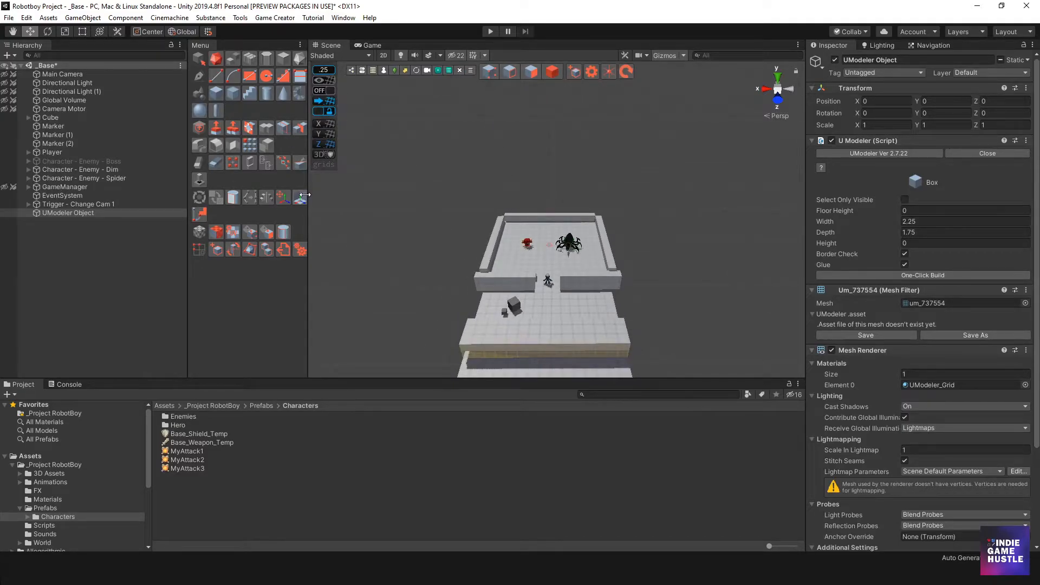
drag(310, 181, 278, 187)
scroll(445, 236, up, 3)
mouse_move(444, 245)
middle_down()
mouse_move(452, 250)
mouse_move(453, 238)
middle_up()
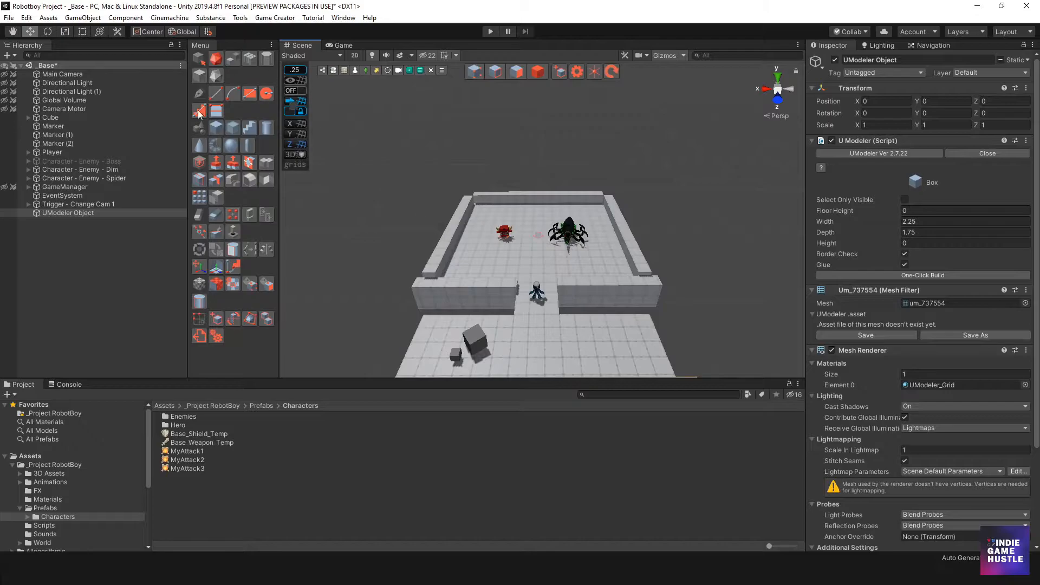
Open UModeler Preferences and reposition its window beside the Menu panel
click(240, 17)
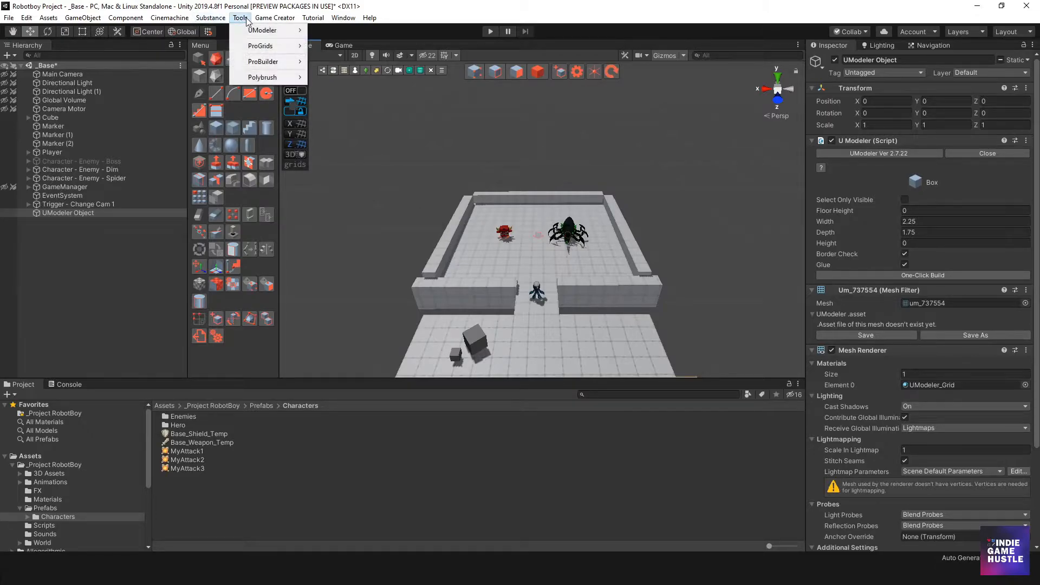
mouse_move(261, 33)
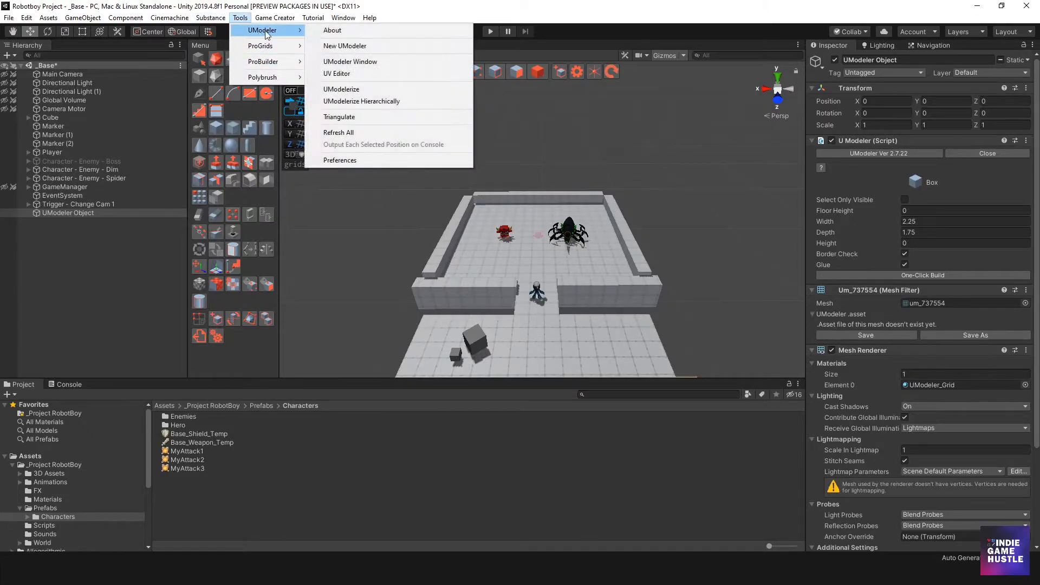
click(350, 161)
drag(346, 128, 349, 112)
drag(299, 70, 336, 89)
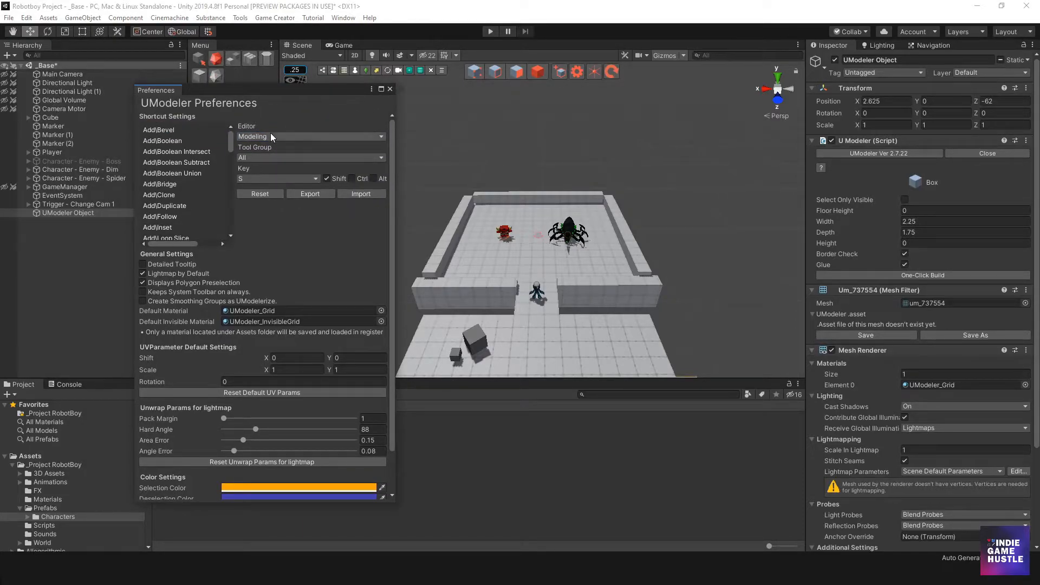
drag(297, 89, 252, 104)
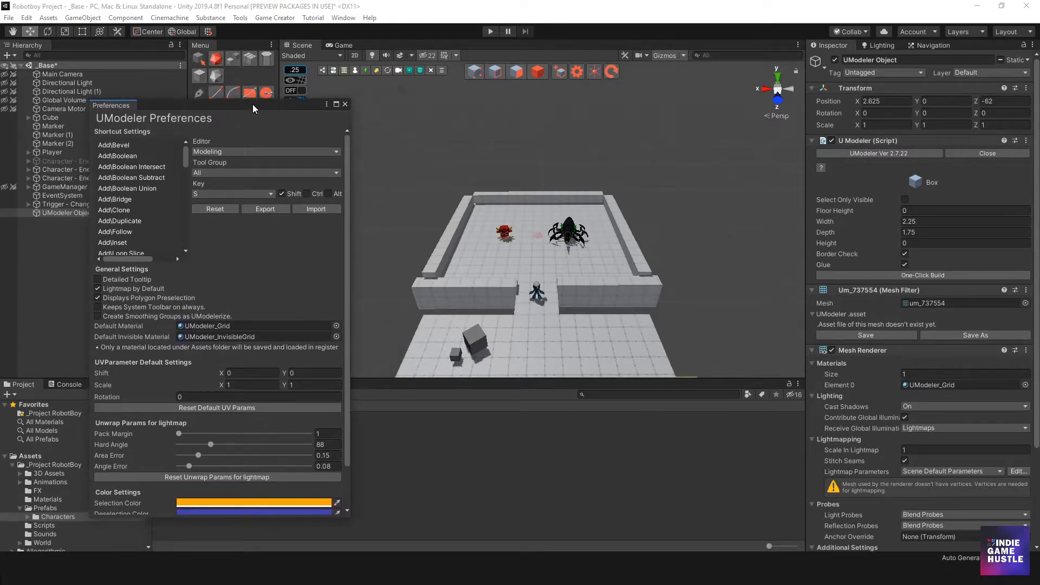
Filter the shortcut settings to the Misc tool group, review them, and close Preferences
click(210, 172)
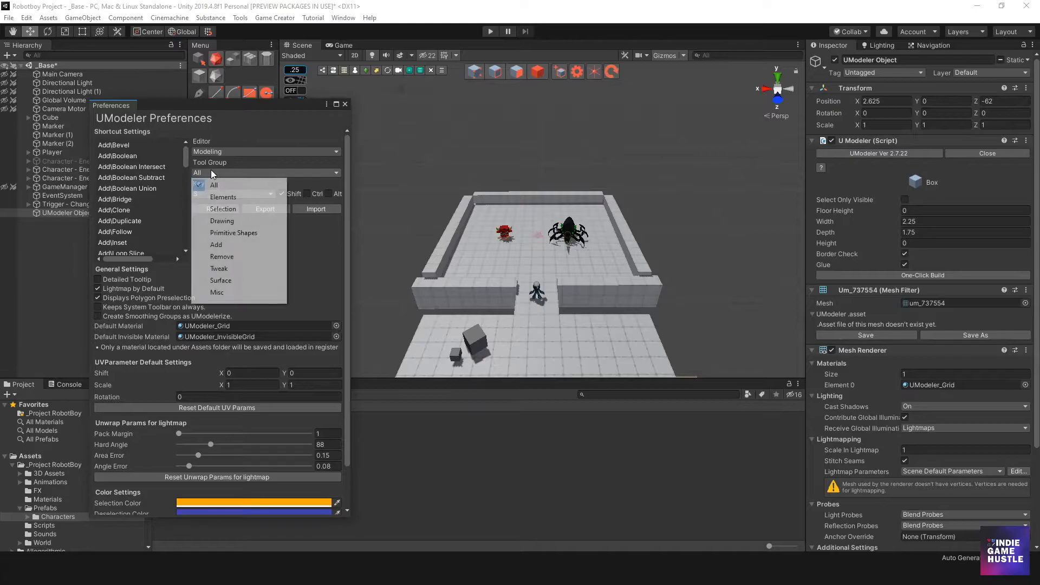
click(217, 293)
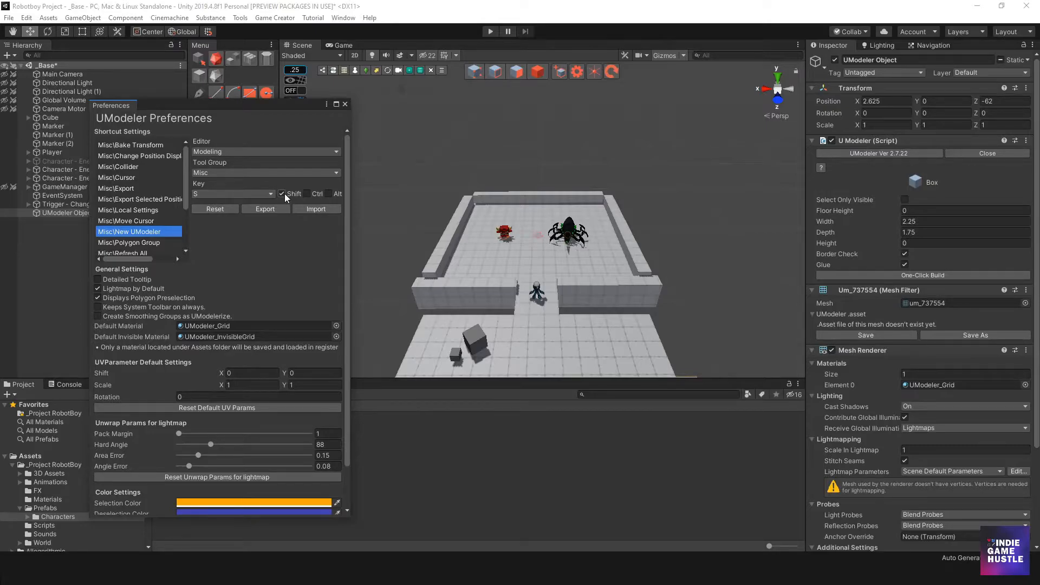
mouse_move(233, 102)
mouse_down()
mouse_move(255, 100)
mouse_move(235, 109)
mouse_move(253, 112)
mouse_move(252, 101)
mouse_up()
middle_drag(410, 206, 514, 236)
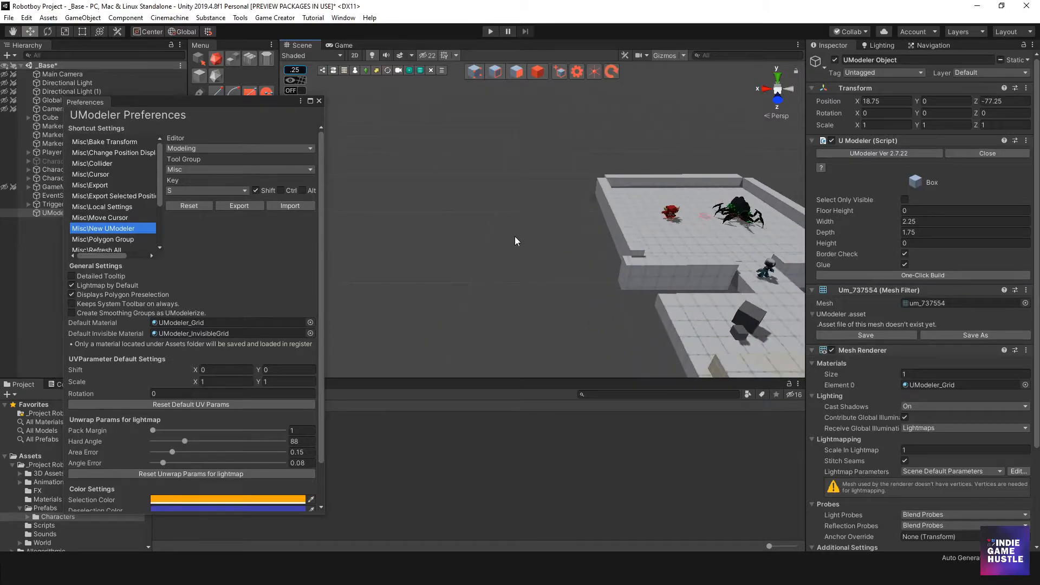
click(319, 101)
Deselect the current object and create a new UModeler object with its shortcut
middle_drag(525, 190, 423, 185)
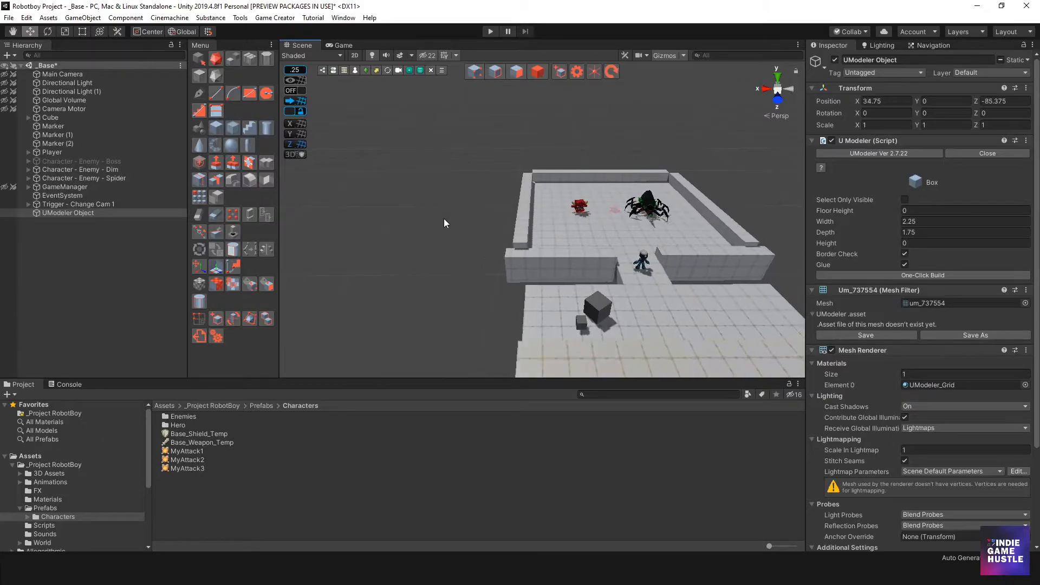
middle_drag(571, 197, 551, 215)
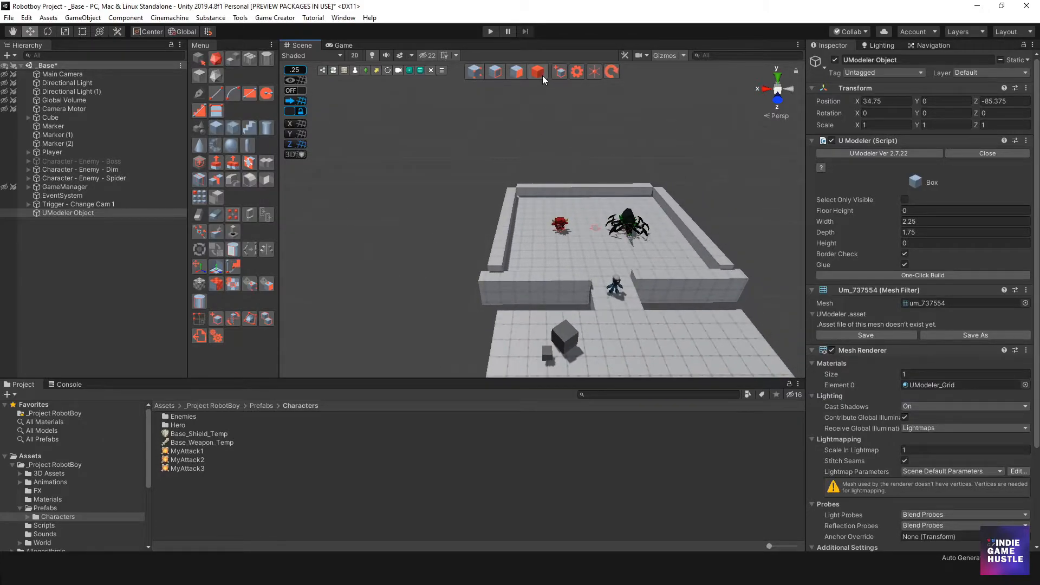
click(469, 133)
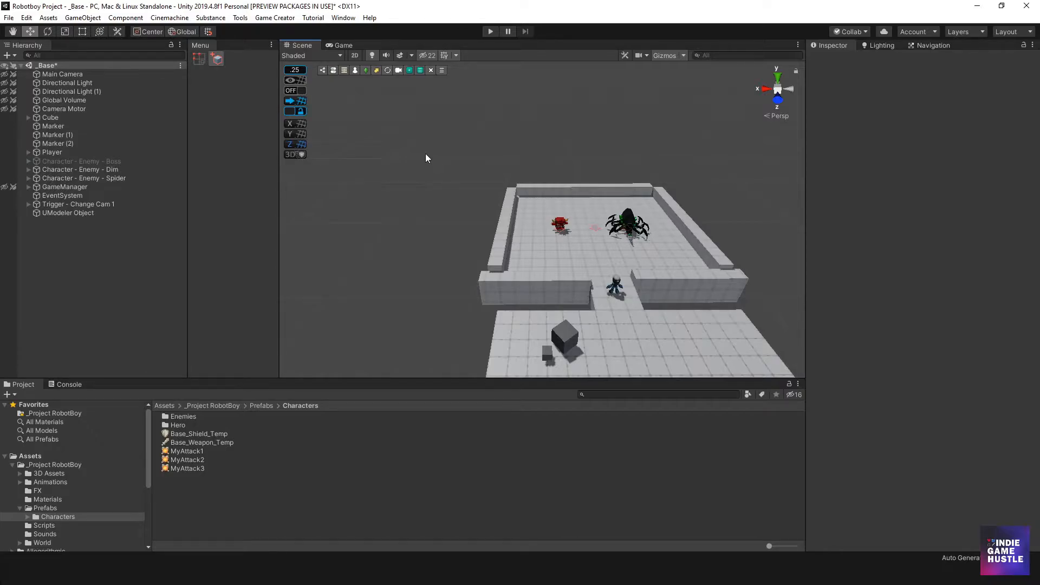
middle_drag(442, 179, 469, 192)
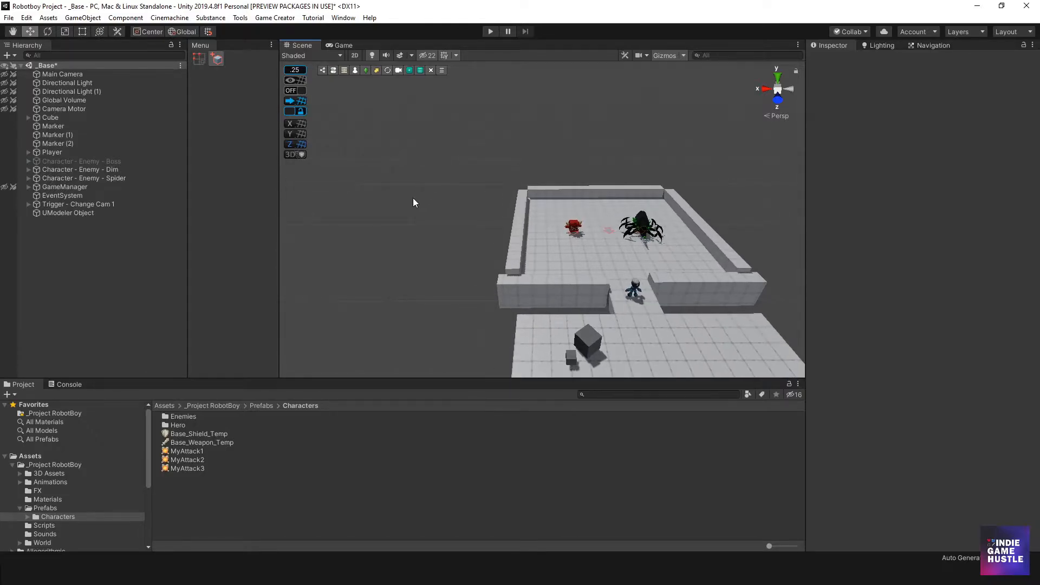
key(alt+n)
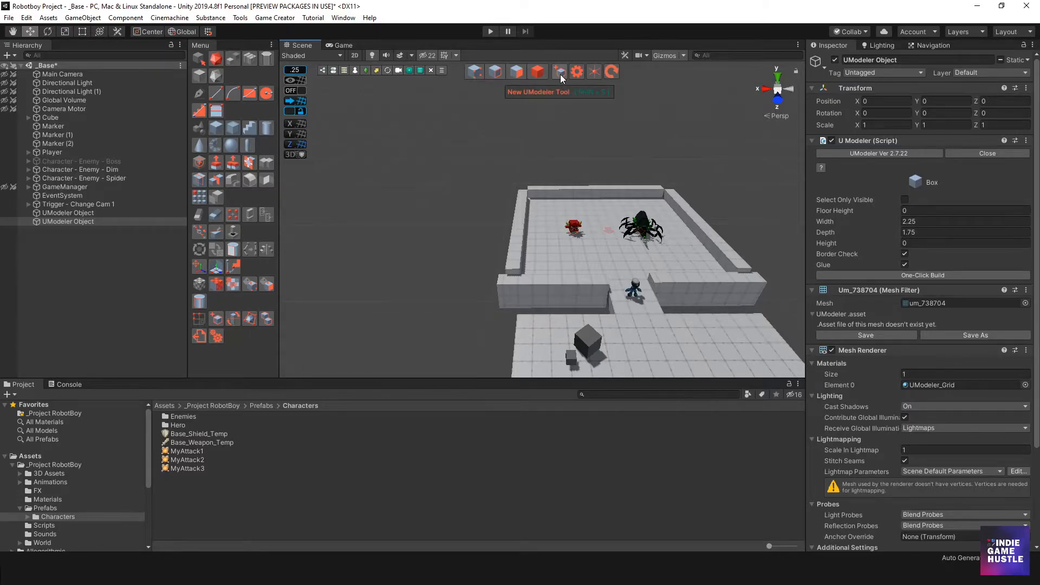
Draw a box about 10.6 wide, 13.6 deep and 6.4 high in the empty scene area
drag(392, 183, 440, 241)
click(444, 176)
middle_drag(457, 236, 512, 273)
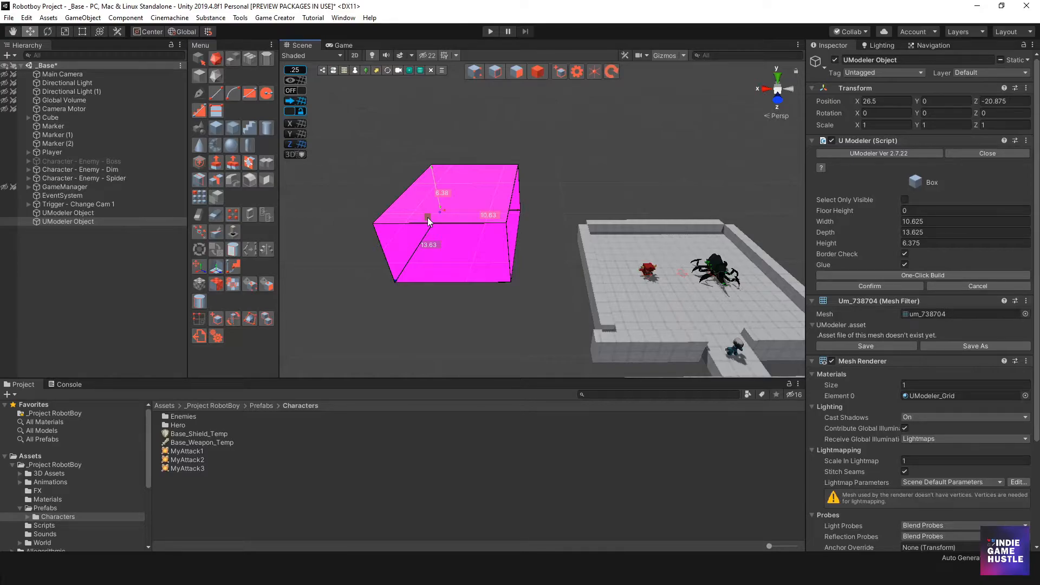
click(427, 216)
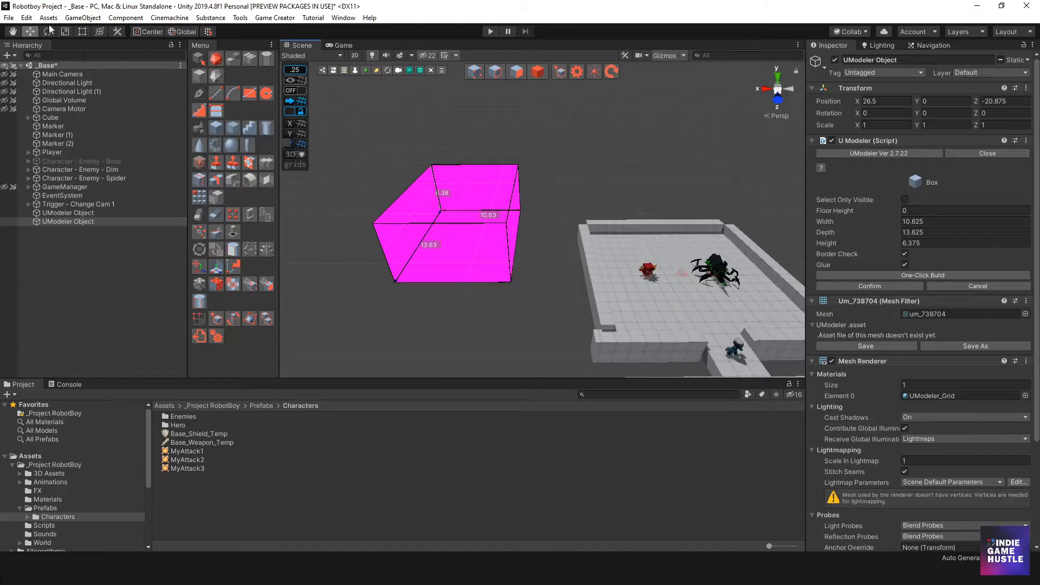
Select the pink box and delete it
click(537, 71)
click(496, 206)
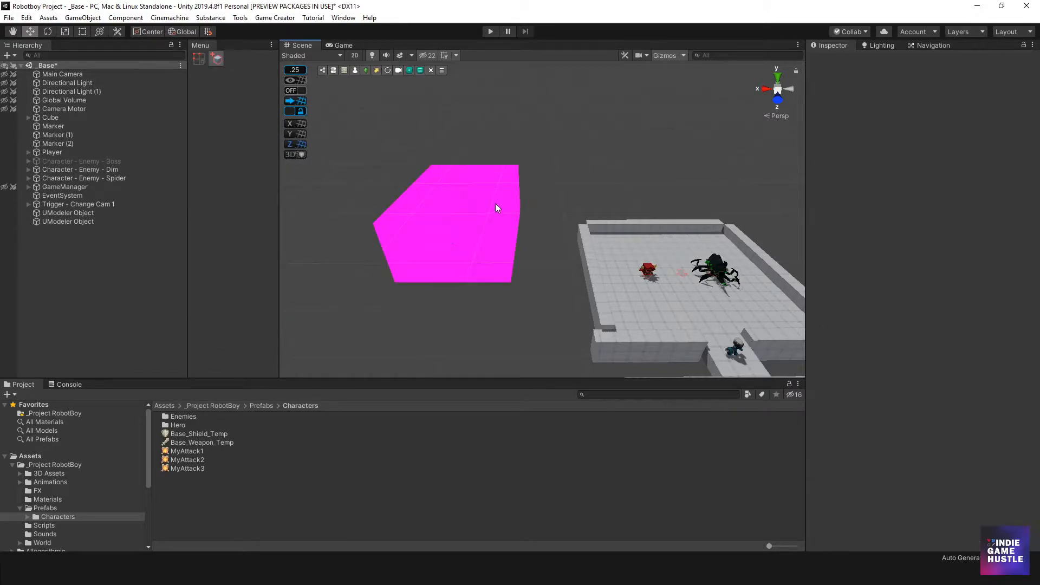
key(Delete)
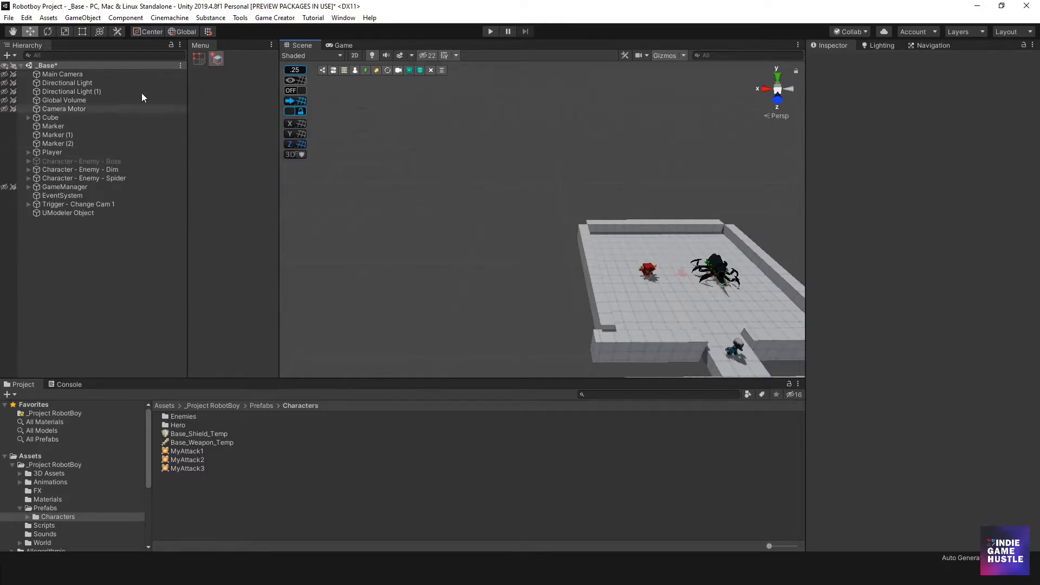
Upgrade the project materials to Universal Render Pipeline materials
click(26, 17)
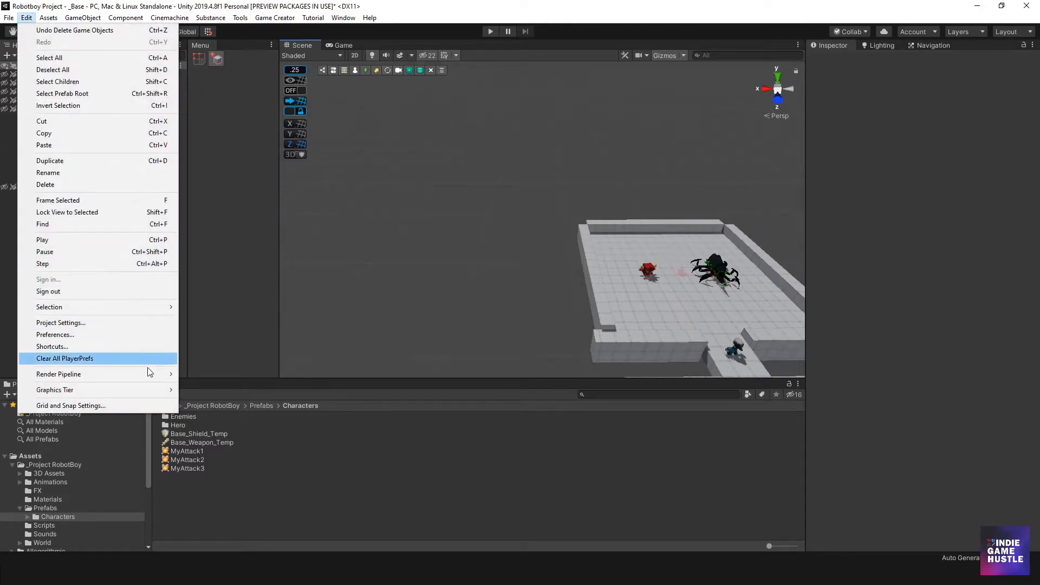
mouse_move(147, 376)
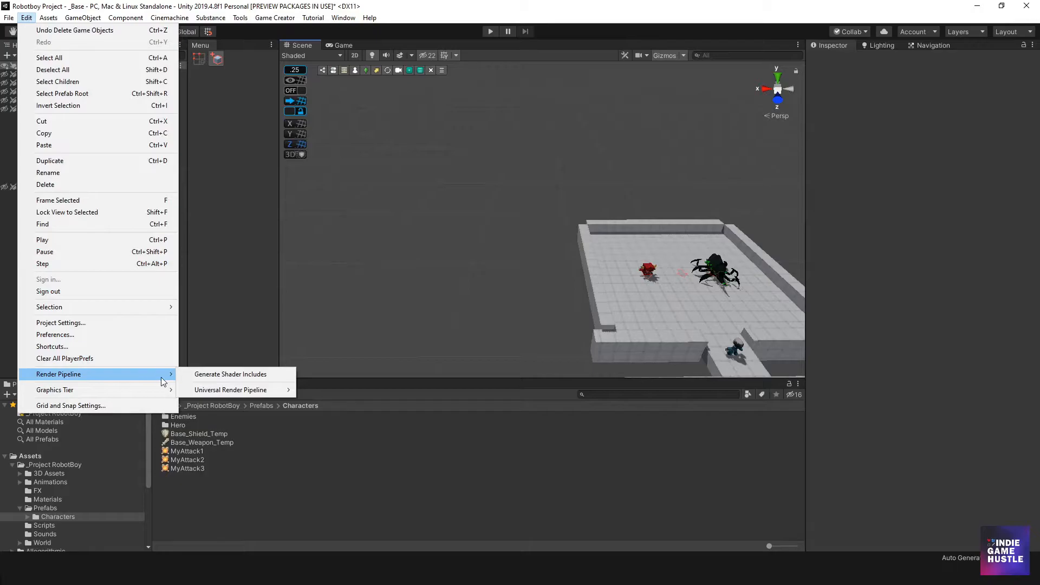
mouse_move(227, 394)
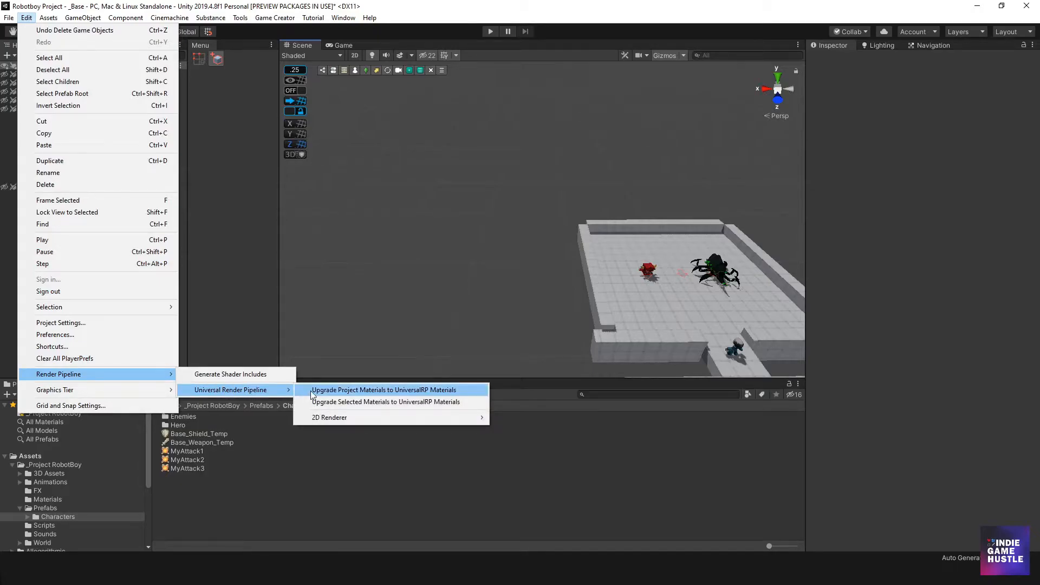
click(371, 391)
click(548, 309)
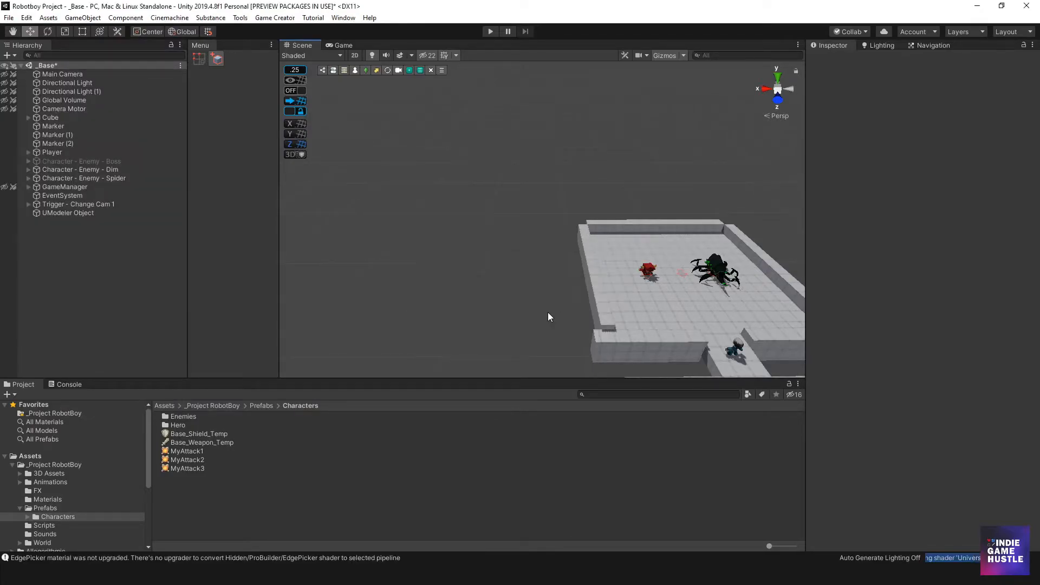
Clear the Console's upgrade warnings
click(69, 385)
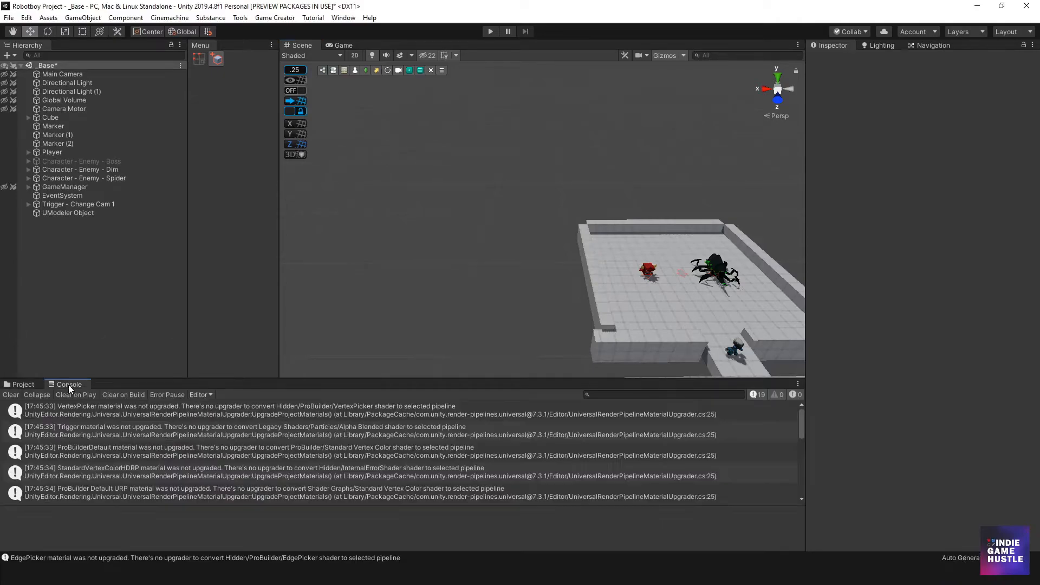
click(18, 392)
click(352, 260)
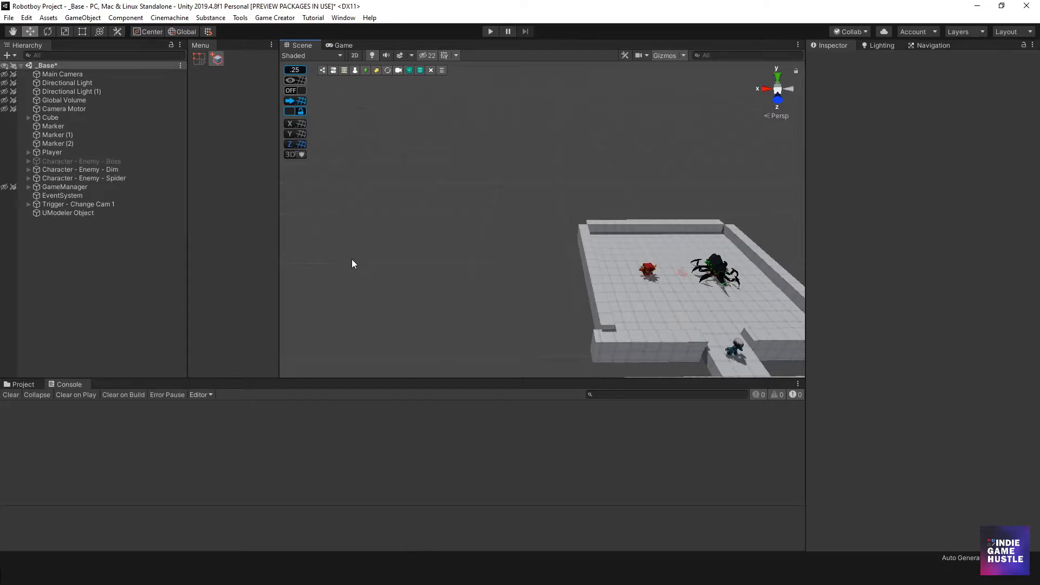
Create a new UModeler box about 12.1 wide, 16.9 deep and 6.6 high and confirm it
key(alt+grave)
drag(418, 188, 471, 259)
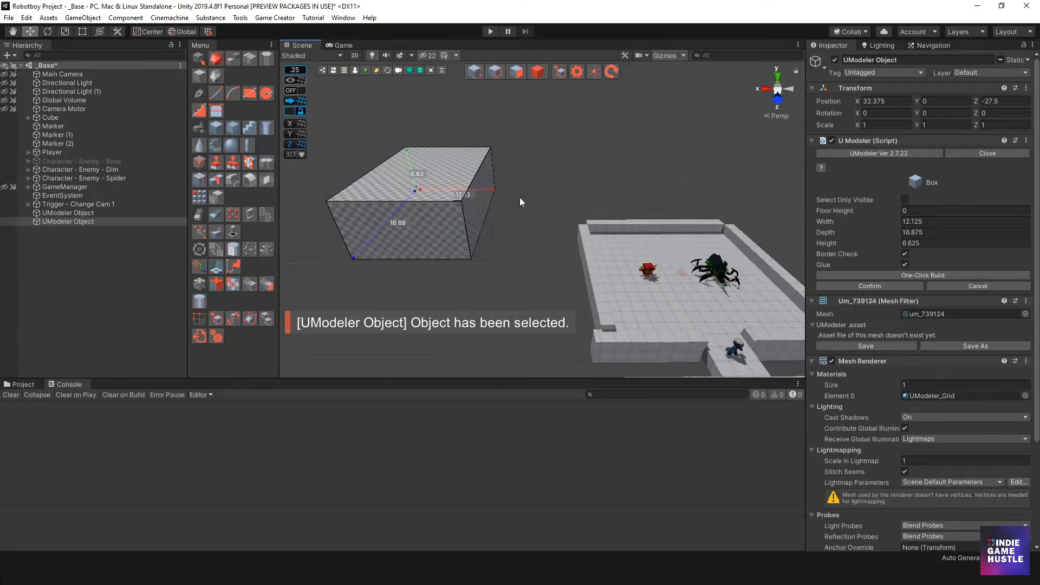
middle_drag(519, 197, 545, 216)
click(538, 71)
click(540, 176)
Select the checkered box and frame it in the Scene view
click(478, 226)
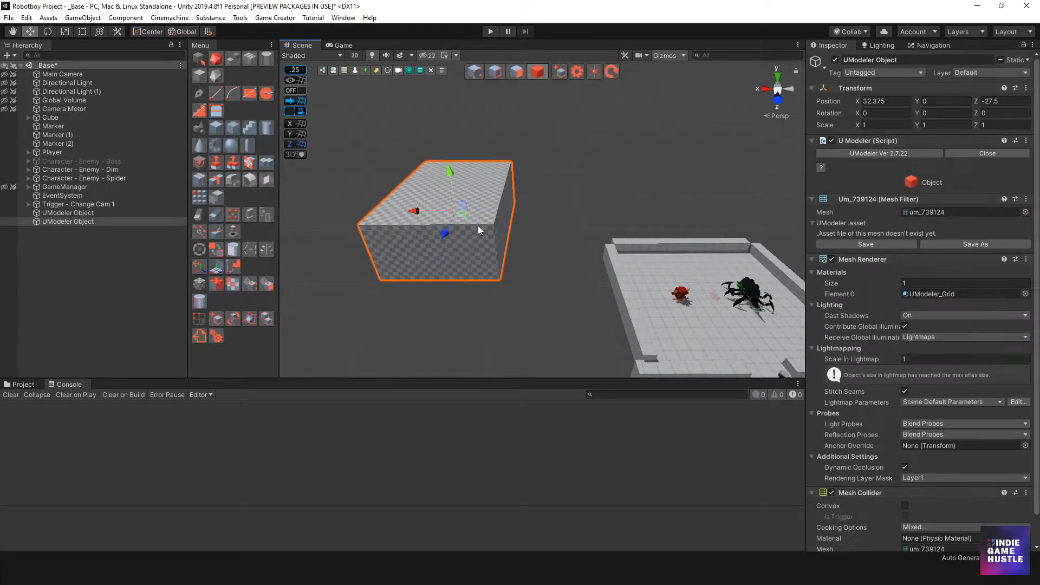
key(f)
alt+drag(633, 268, 554, 278)
mouse_move(554, 279)
middle_down()
mouse_move(522, 274)
mouse_move(553, 267)
middle_up()
alt+drag(553, 267, 530, 288)
Switch to the browser and view Kenney's Prototype Textures asset page
click(535, 272)
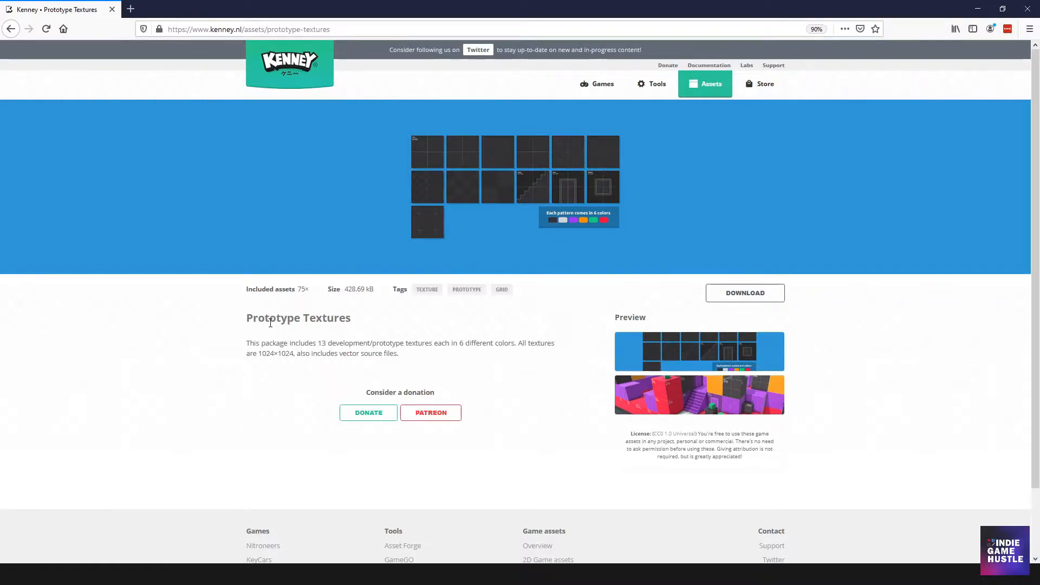
drag(251, 319, 381, 335)
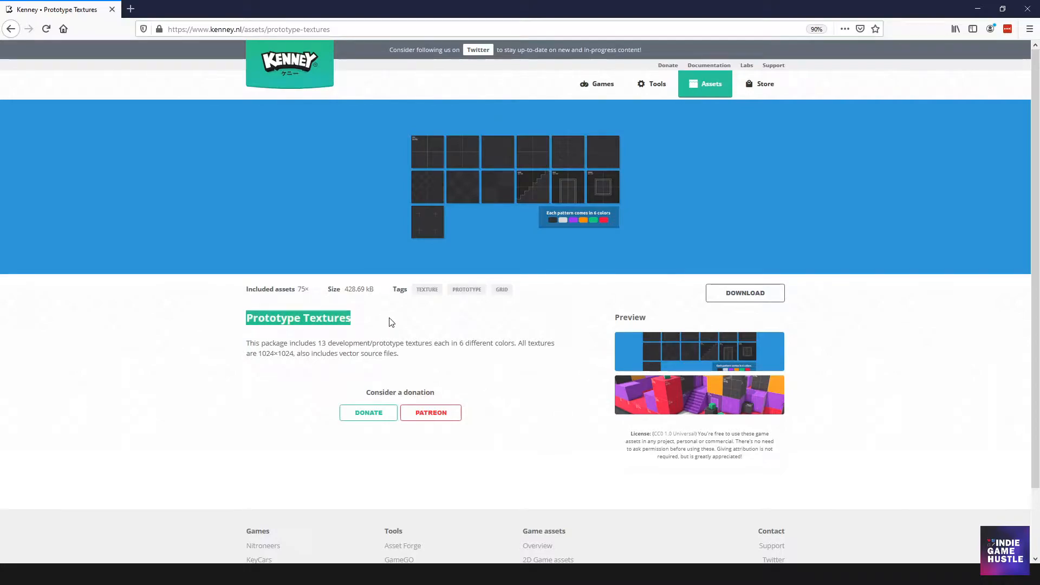
click(392, 324)
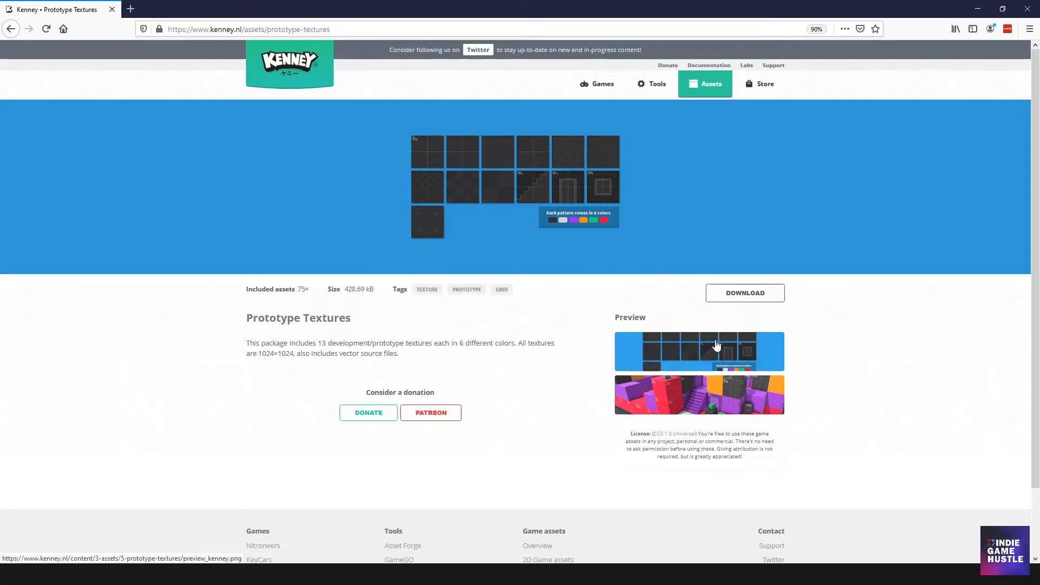
View the preview images of the Prototype Textures pack
click(635, 355)
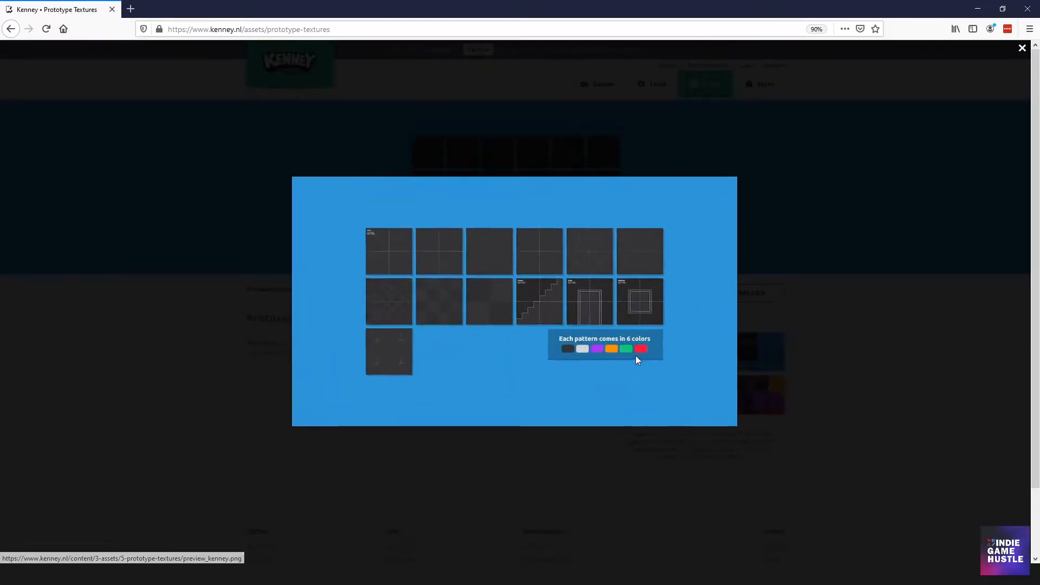
click(774, 409)
click(717, 389)
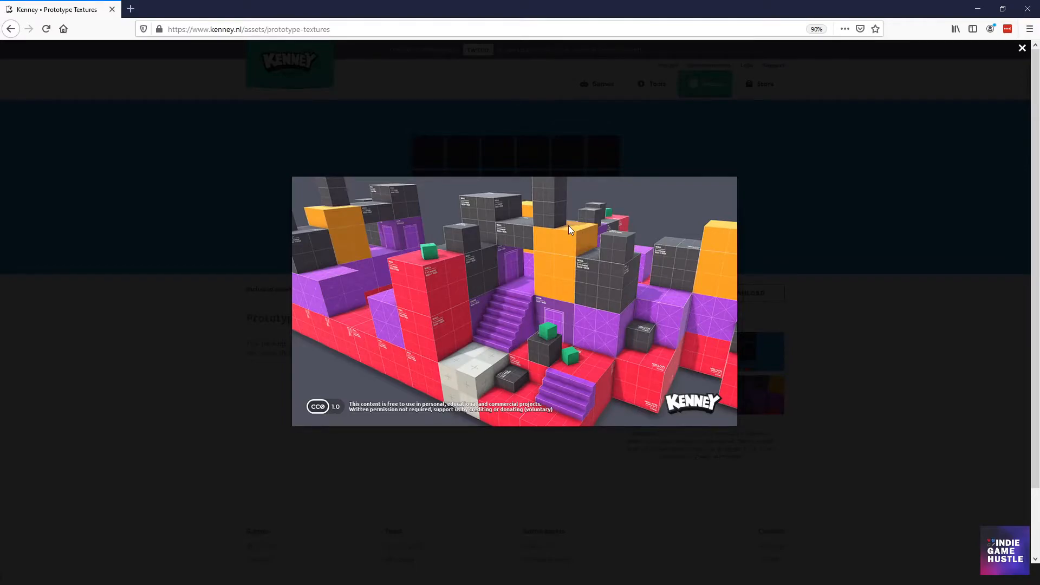
click(654, 473)
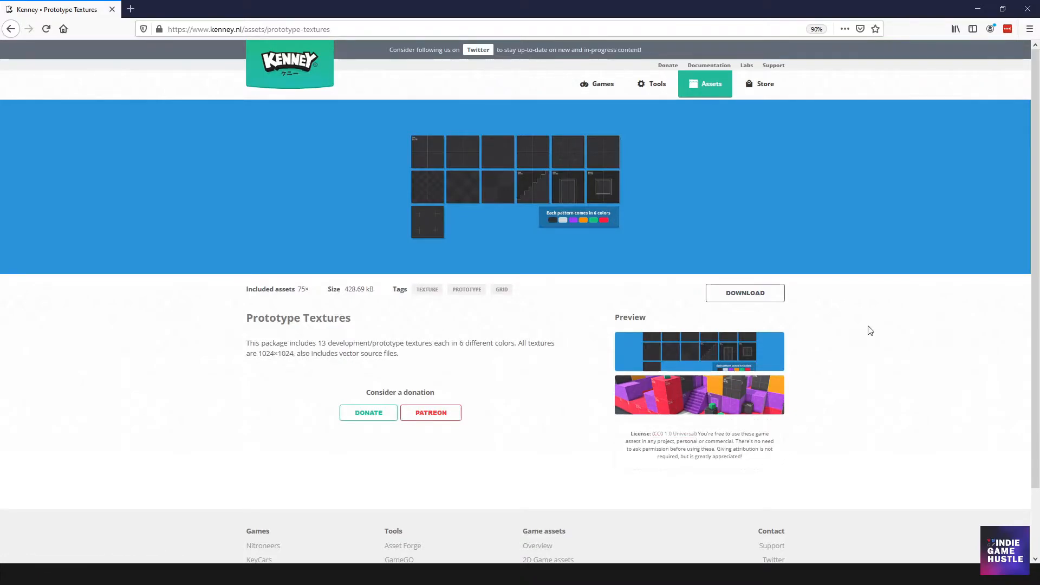
Download the Prototype Textures package and open the browser's downloads list
click(763, 292)
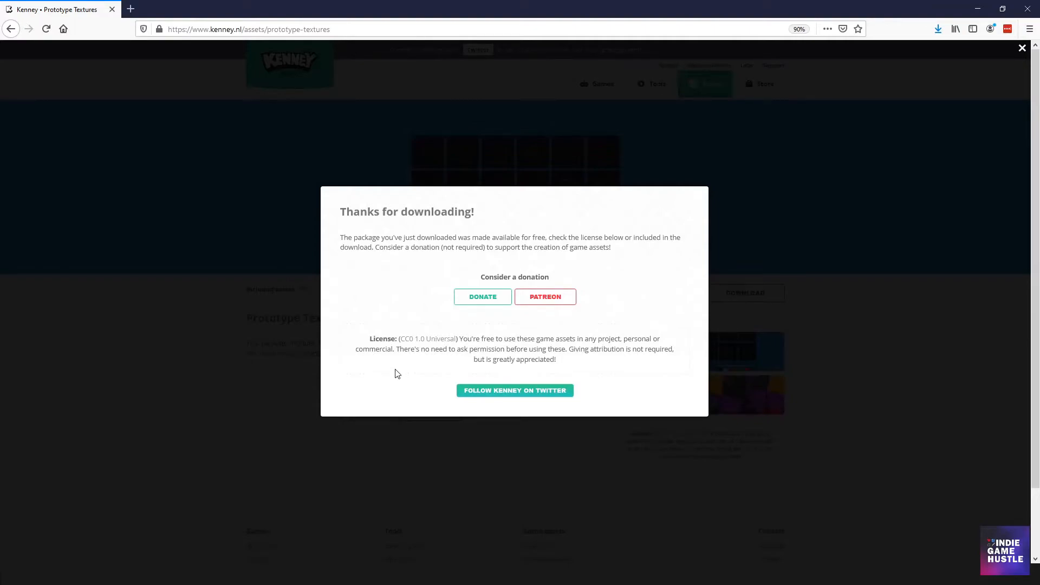
key(ctrl+minus)
key(ctrl+minus)
click(938, 30)
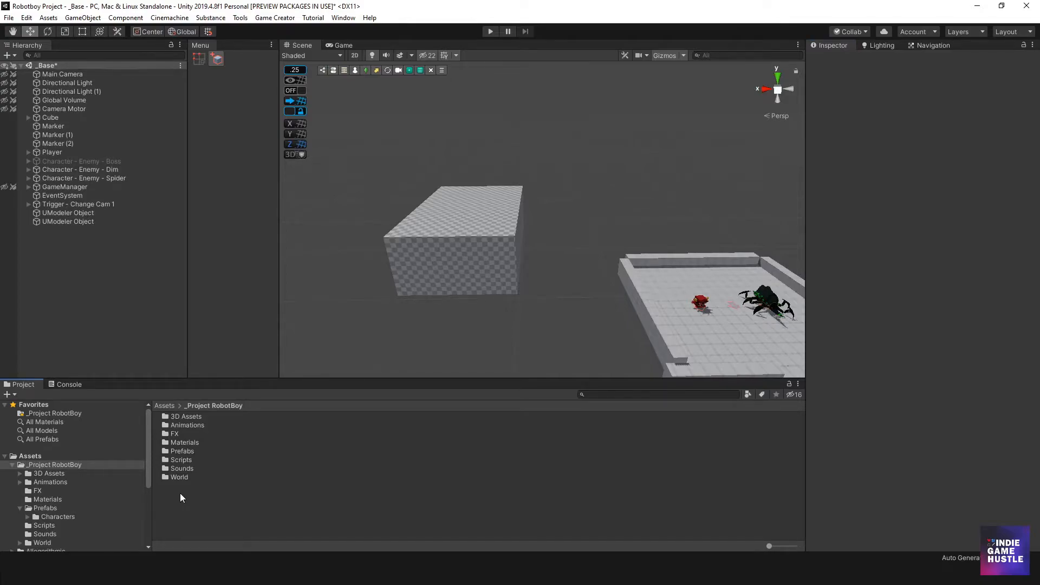
click(180, 441)
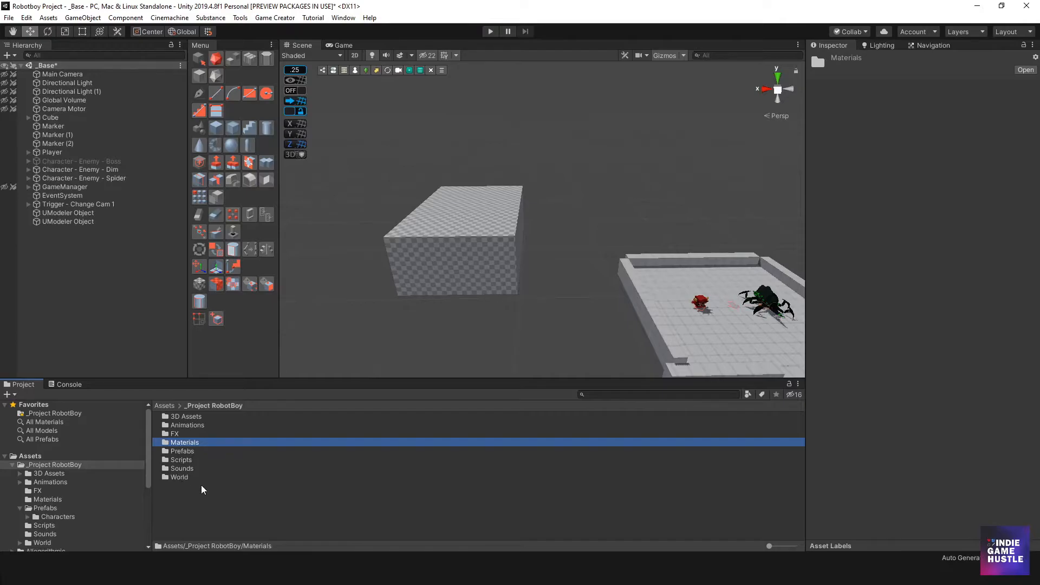
double_click(167, 446)
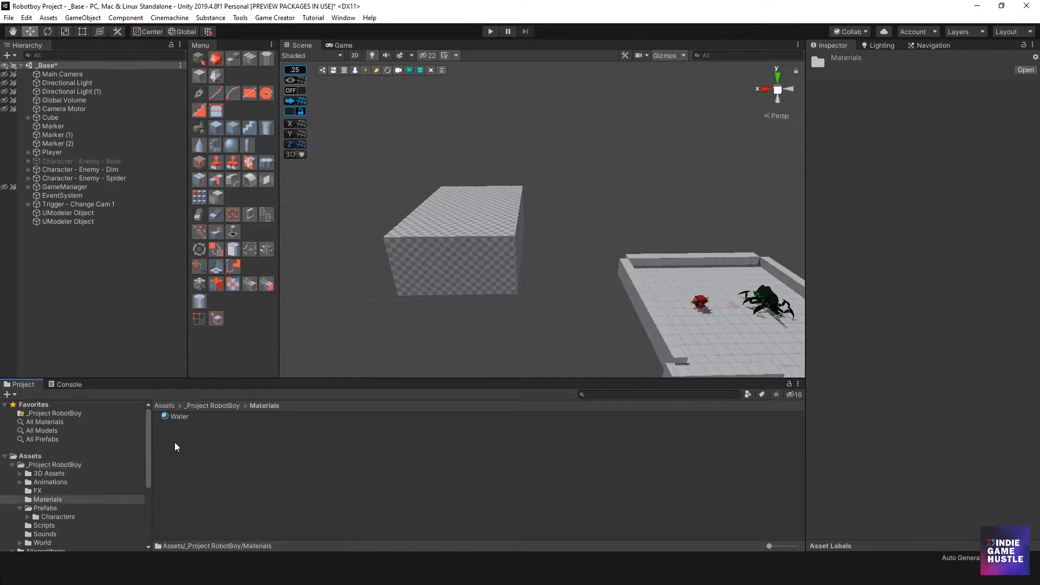
right_click(181, 442)
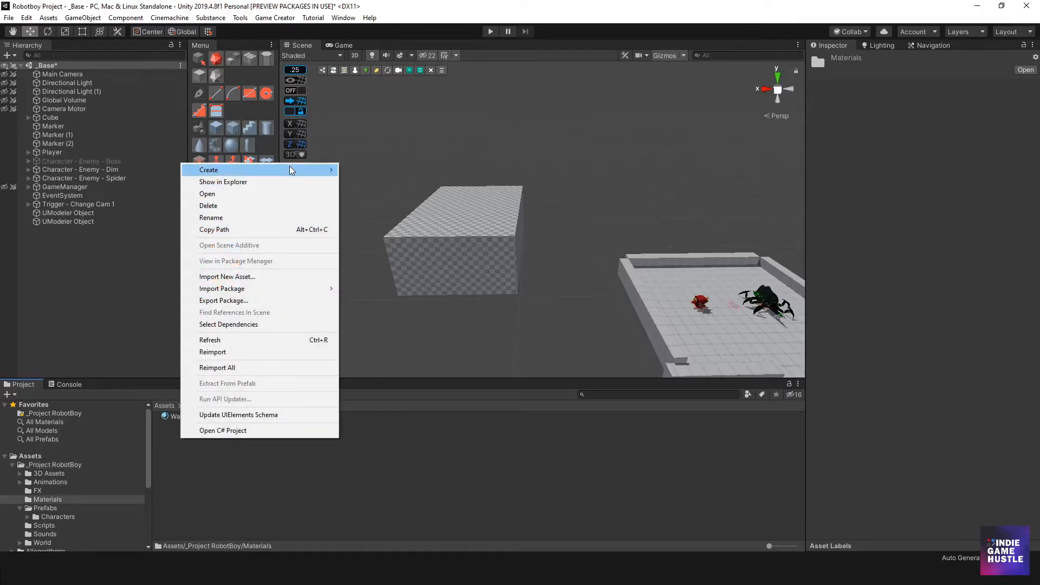
mouse_move(290, 170)
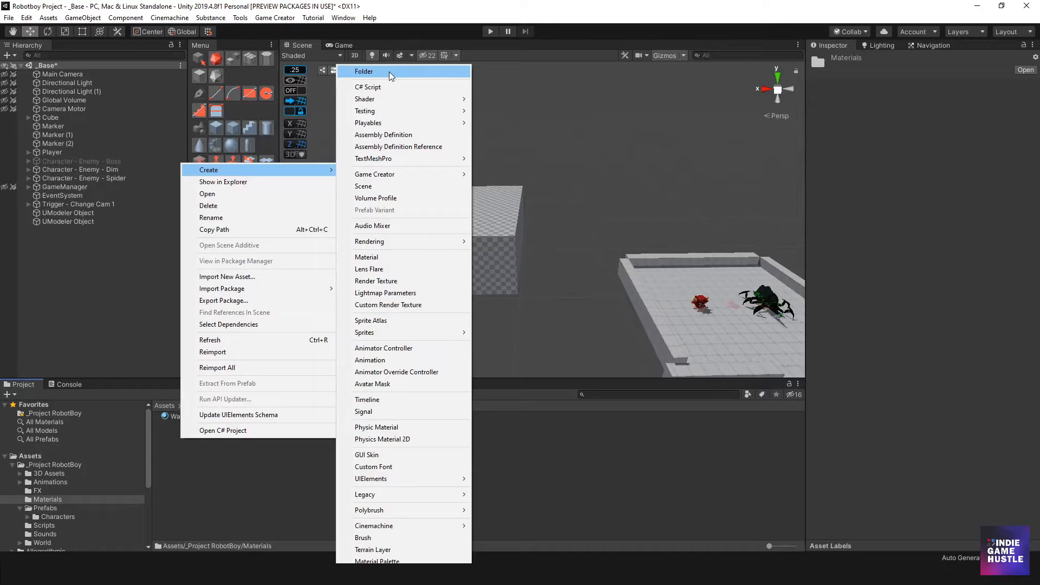
click(227, 501)
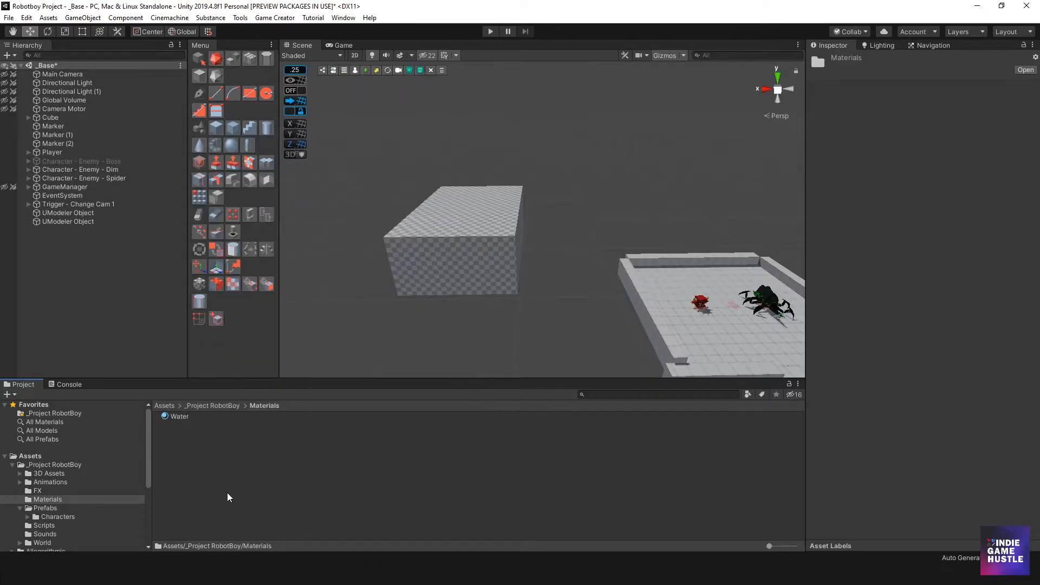
Create a new folder named 2D Assets inside the _Project RobotBoy folder
click(60, 474)
click(57, 465)
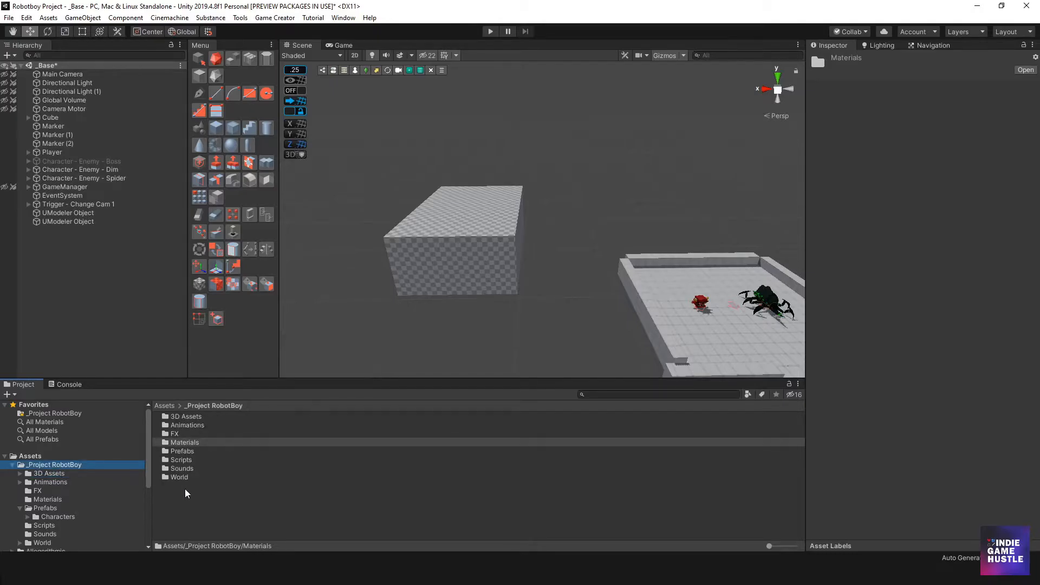
right_click(184, 509)
mouse_move(287, 235)
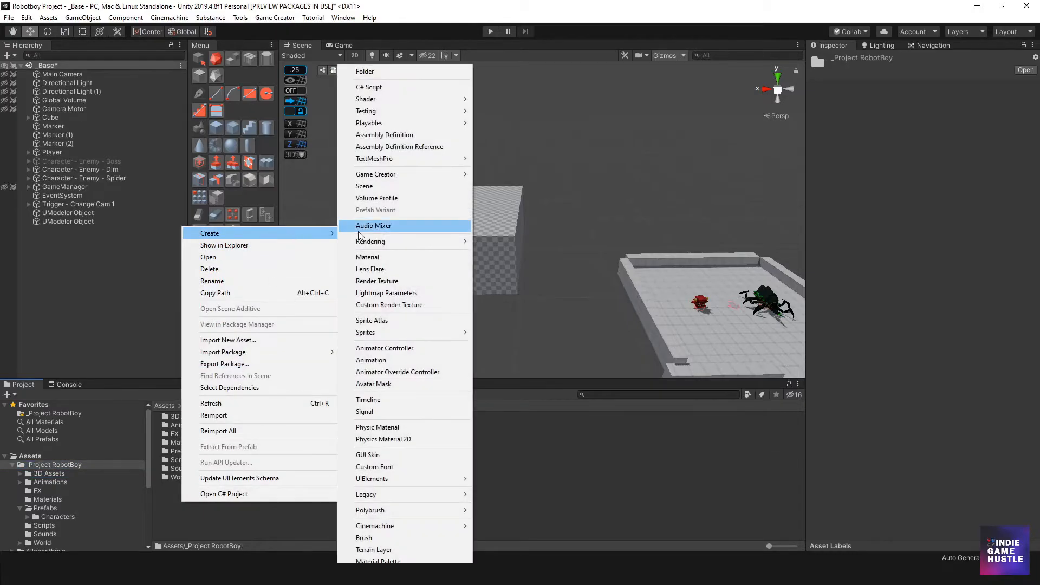
mouse_move(386, 112)
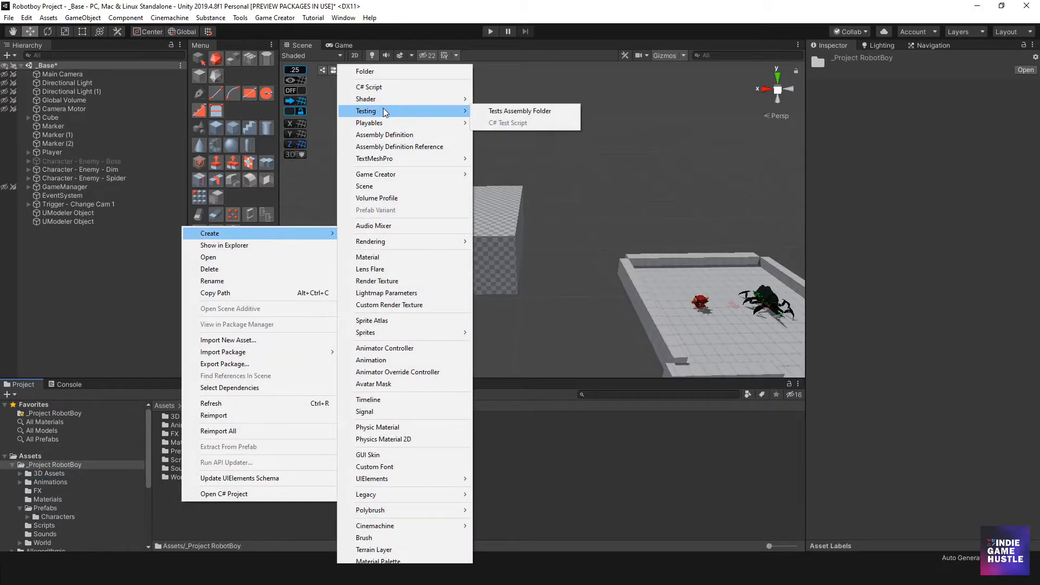
click(374, 71)
text(2D)
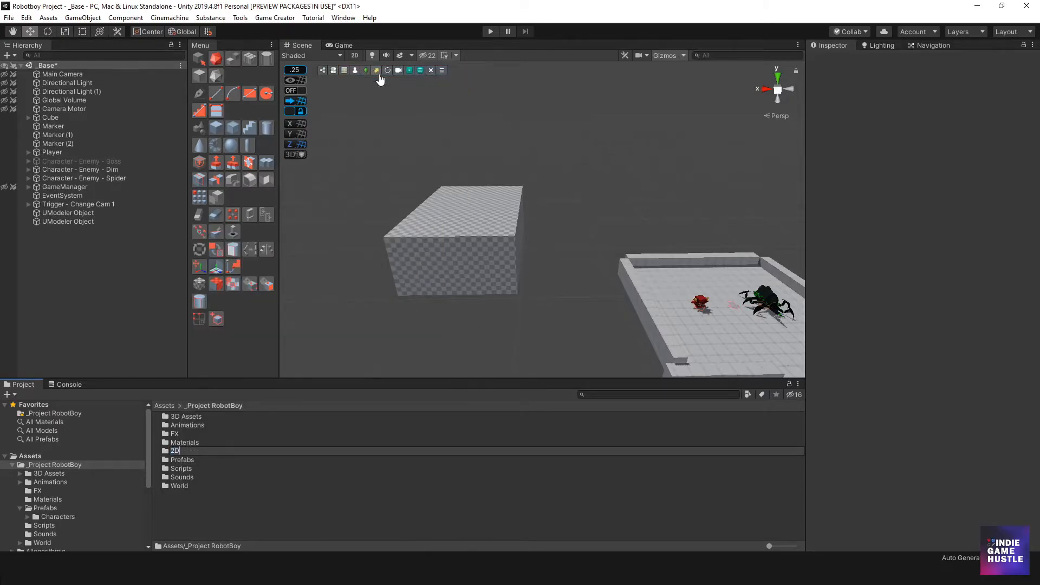
text( Assets)
key(Return)
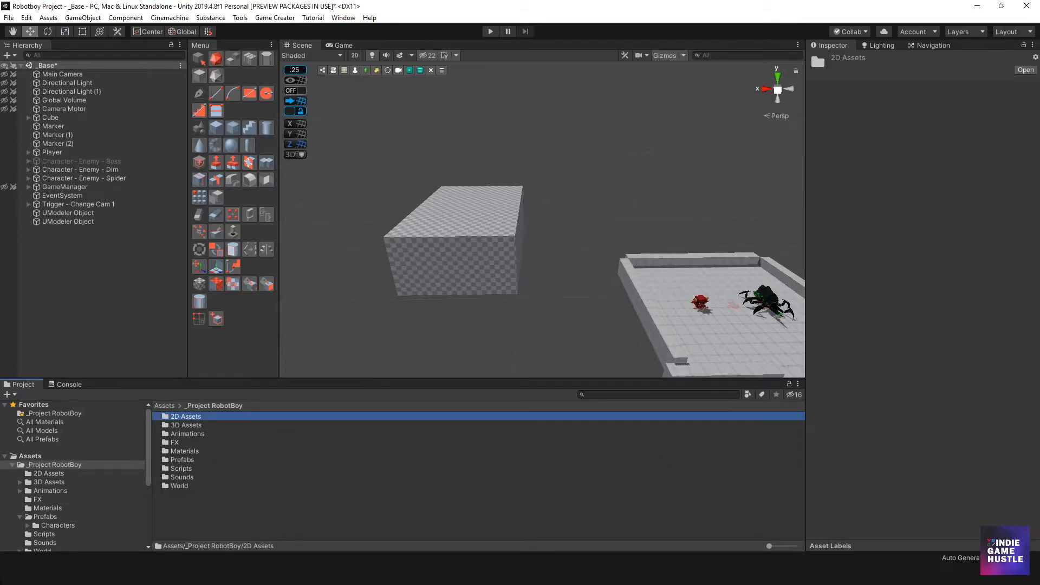
Import the downloaded kenney_prototypetextures folder into the 2D Assets folder
right_click(473, 278)
click(915, 320)
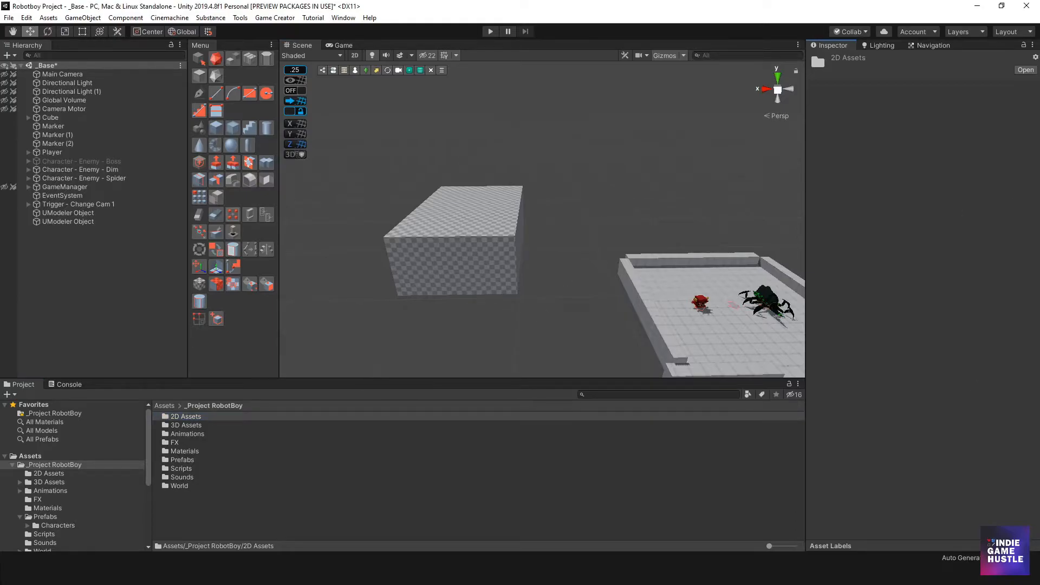
double_click(163, 416)
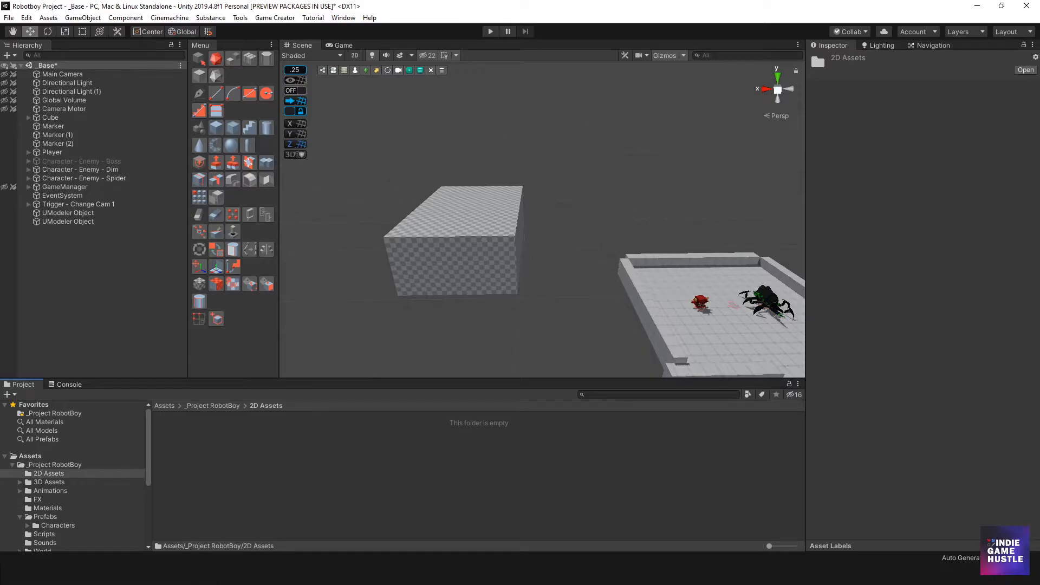
drag(803, 234, 317, 474)
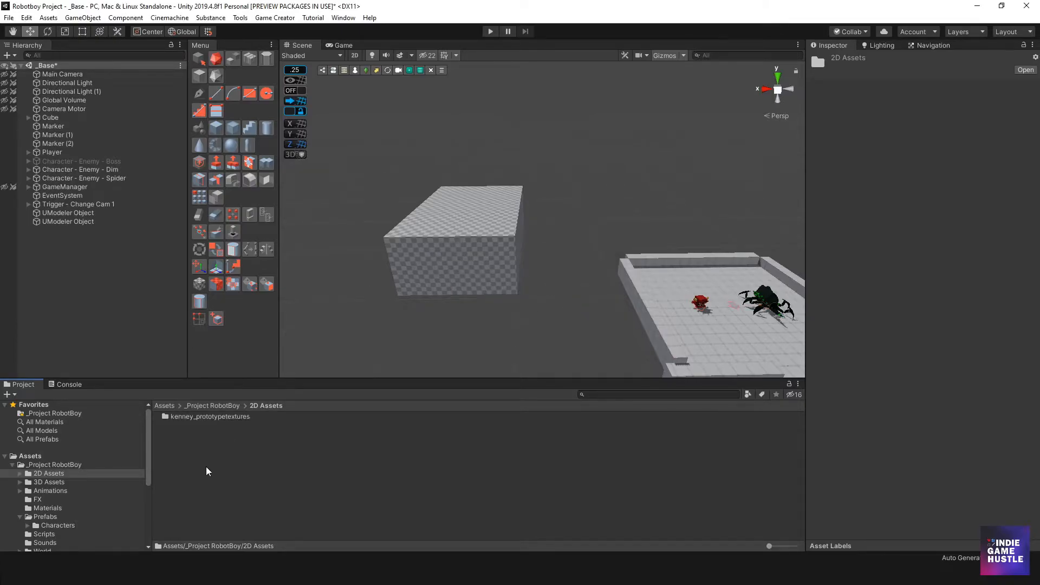
Browse the imported kenney_prototypetextures folders, including PNG and its Dark textures
click(211, 418)
double_click(211, 420)
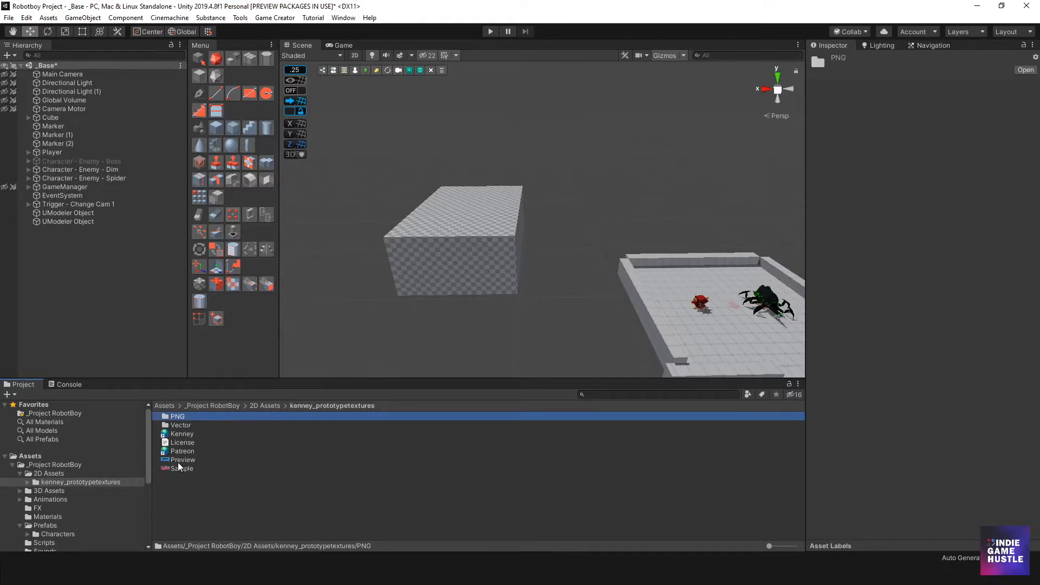
double_click(172, 417)
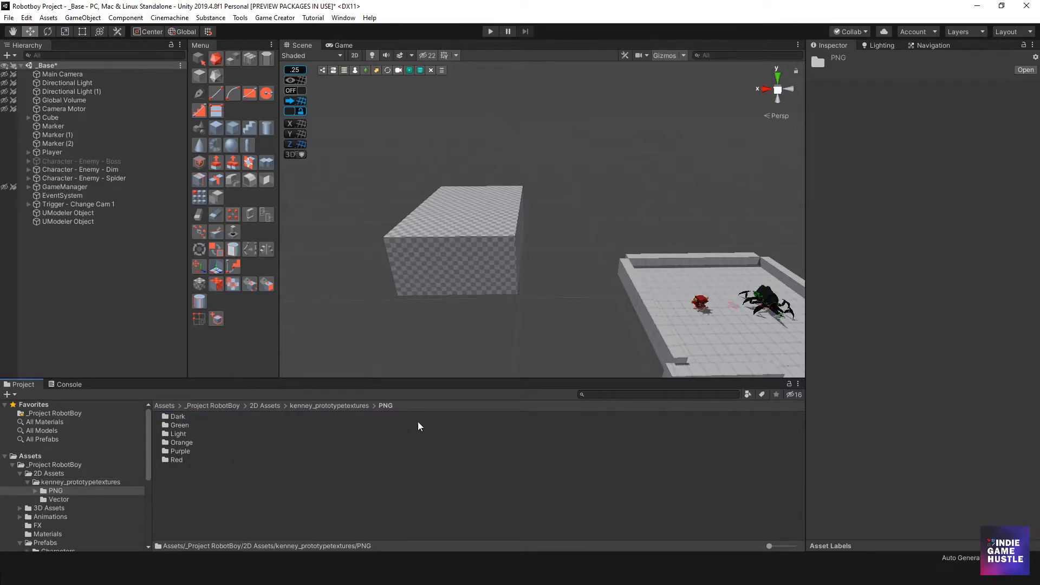
double_click(178, 416)
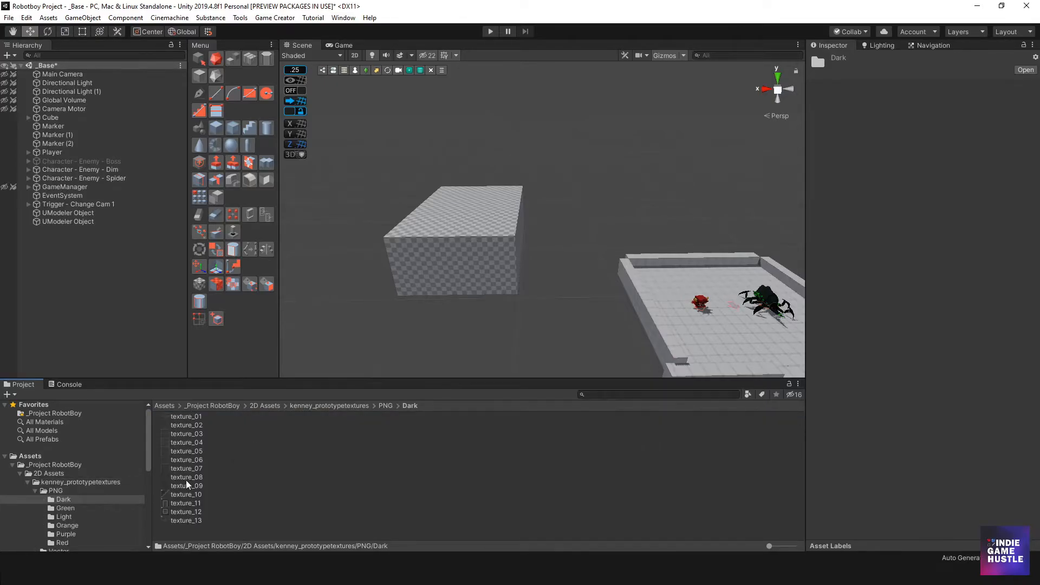
click(324, 406)
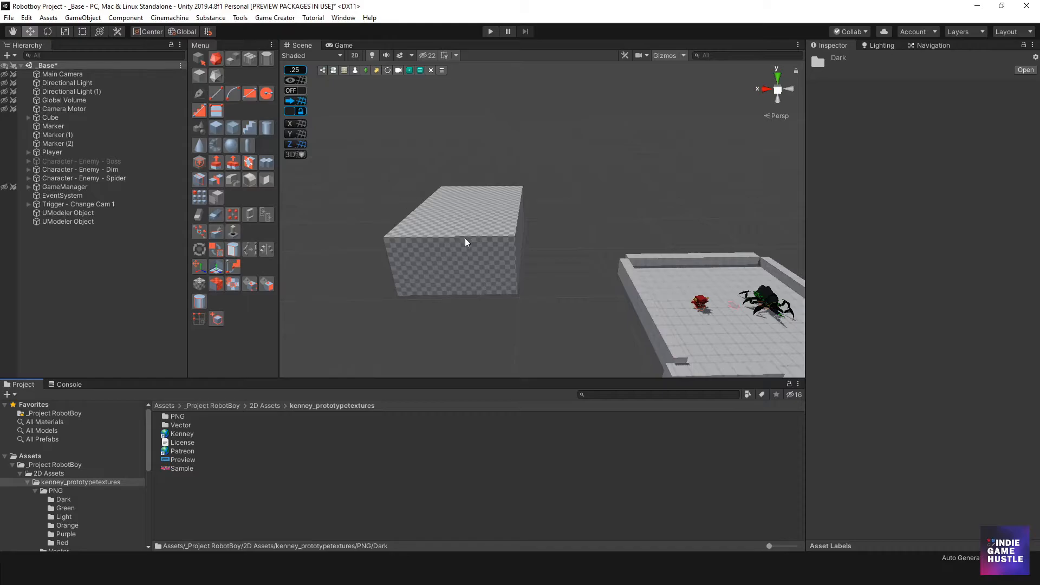
Open the UModeler Preferences window
click(455, 253)
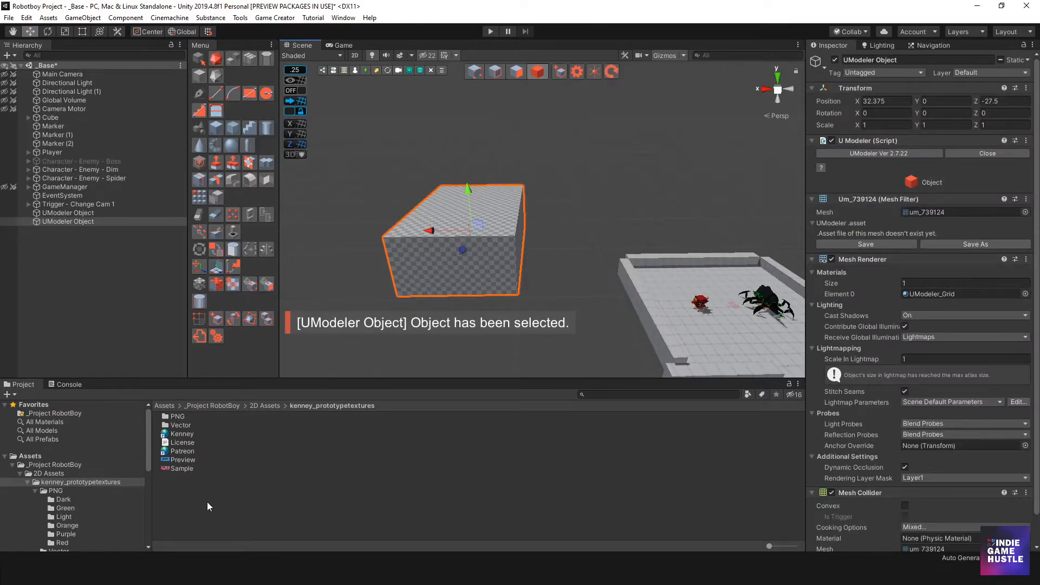
click(362, 235)
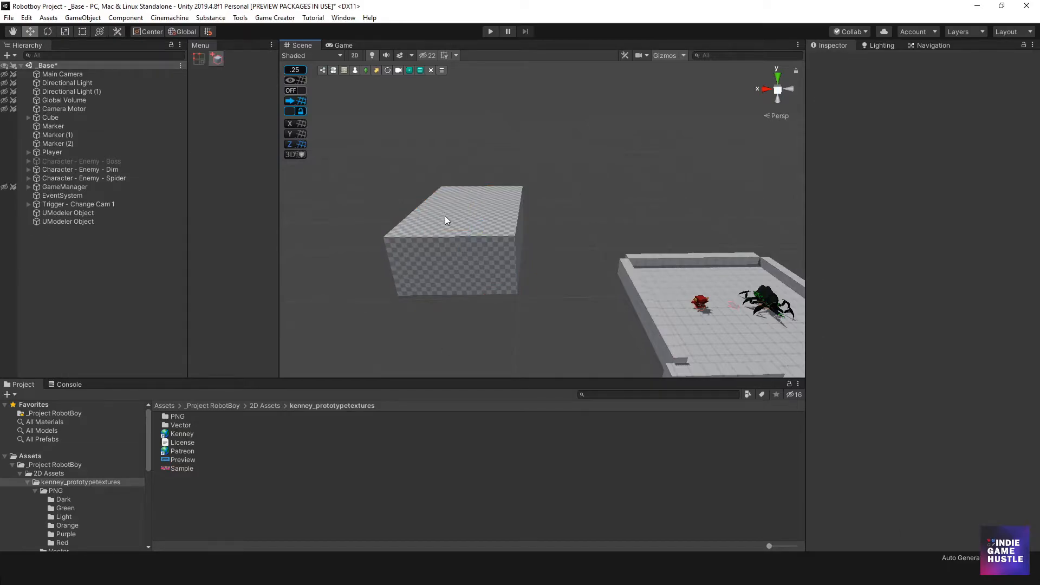
click(343, 19)
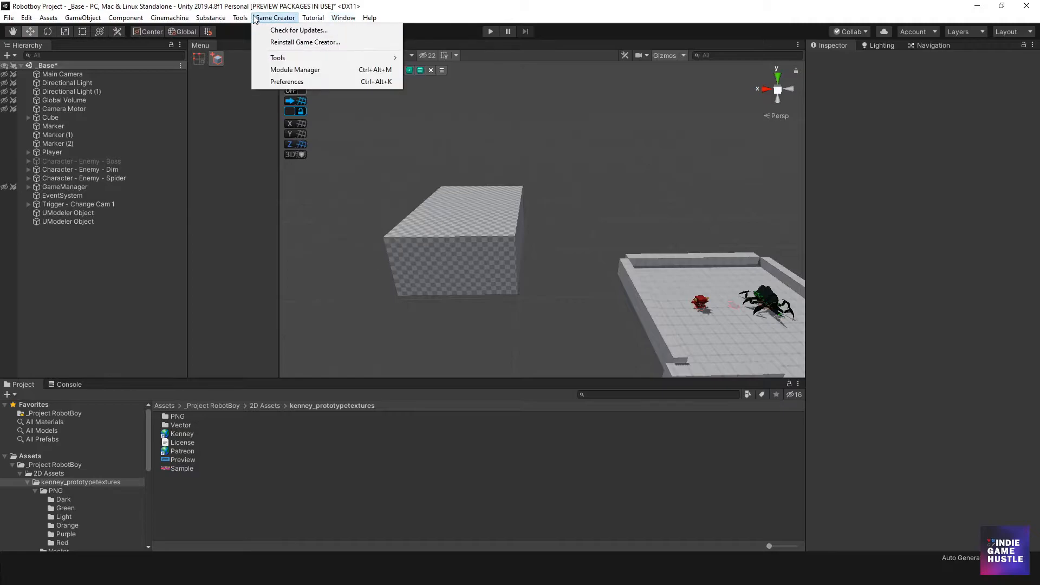
mouse_move(242, 19)
mouse_move(271, 30)
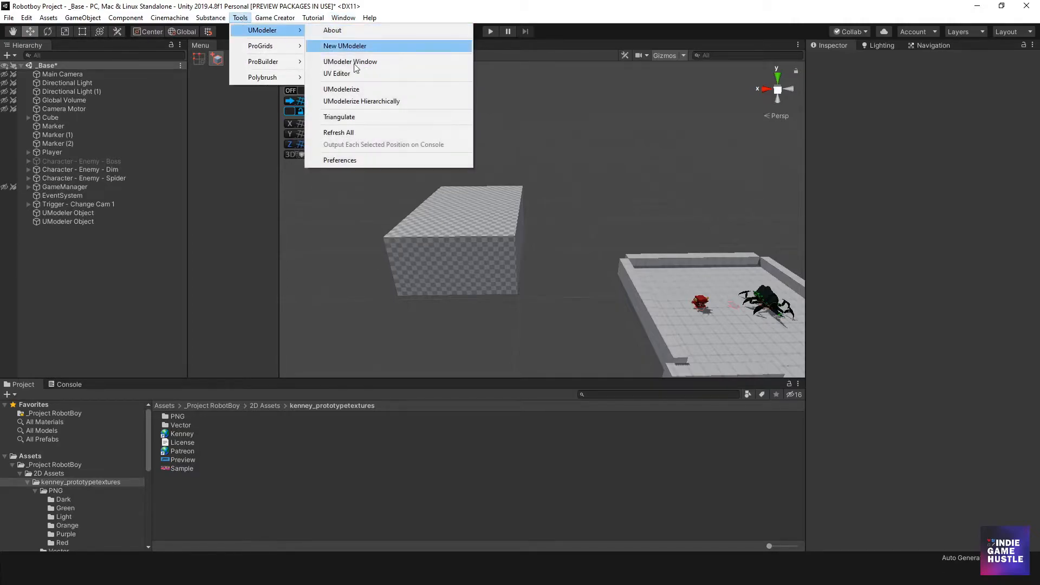
click(346, 160)
drag(270, 102, 626, 60)
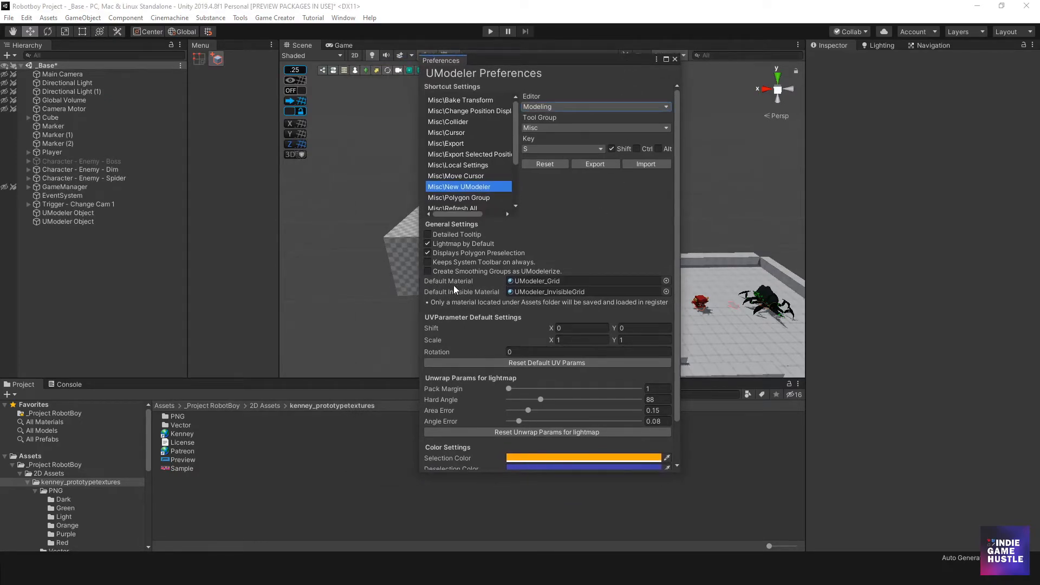
Locate and select the UModeler_Grid material set as UModeler's default material
click(536, 280)
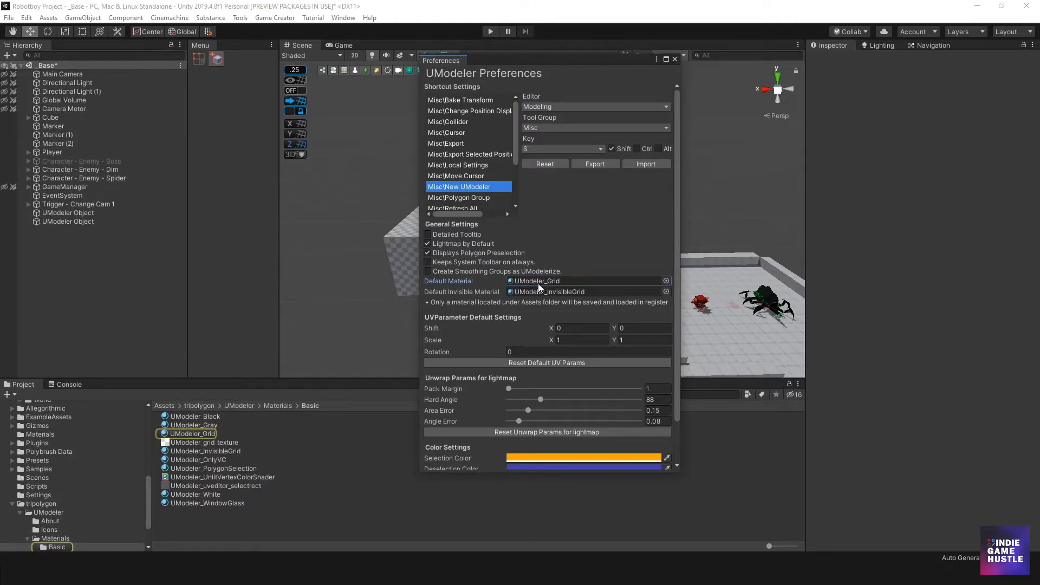
click(190, 433)
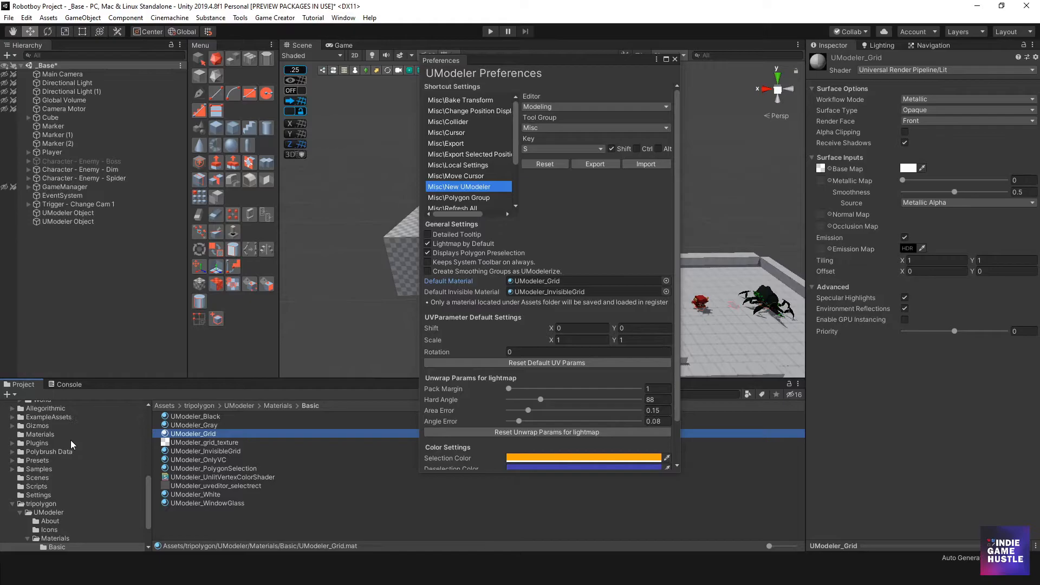
Create a new material named IGH_Grid in the _Project RobotBoy Materials folder
scroll(43, 457, up, 10)
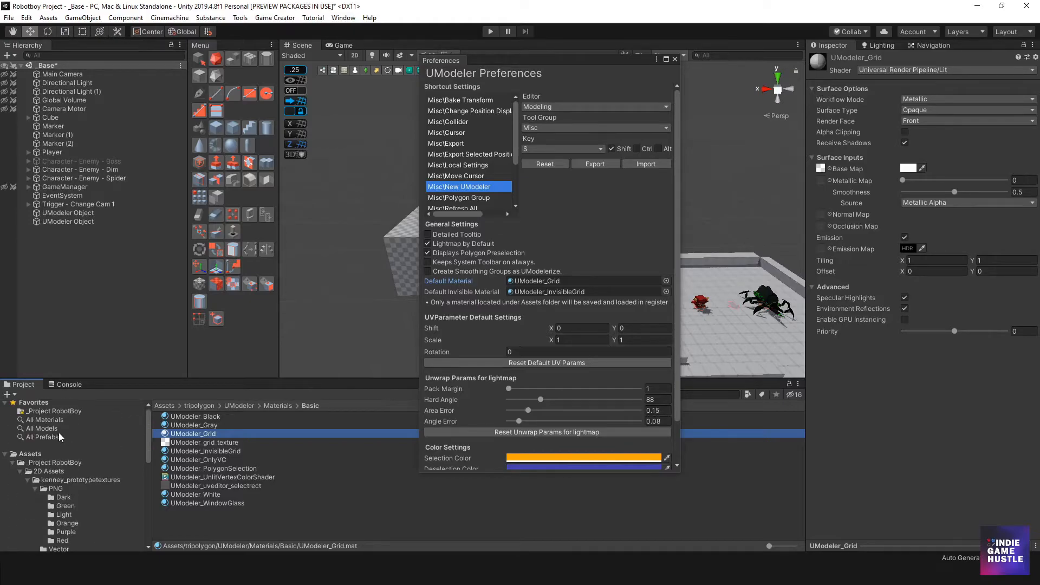
click(30, 454)
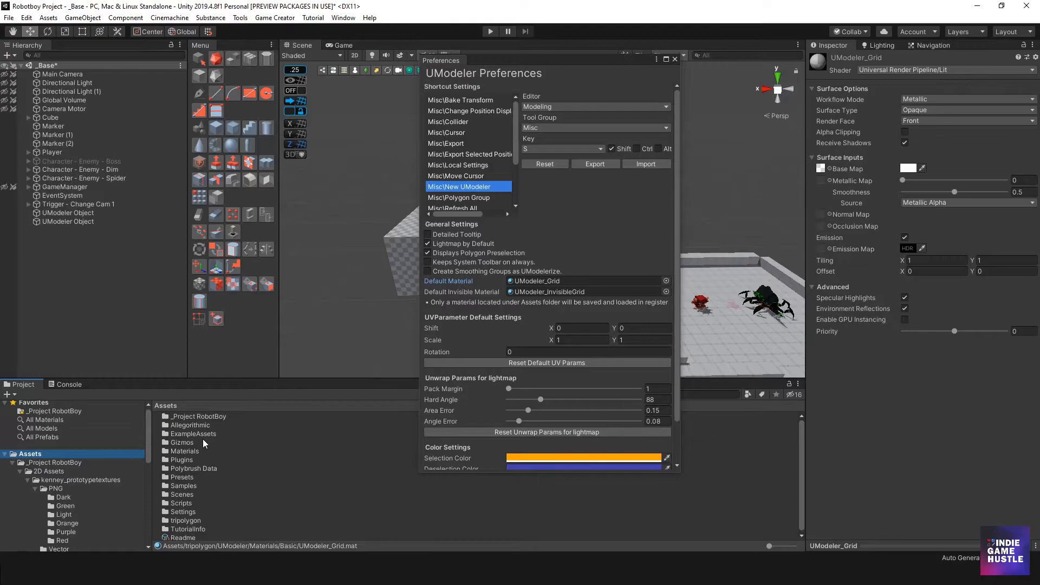
click(13, 462)
click(44, 465)
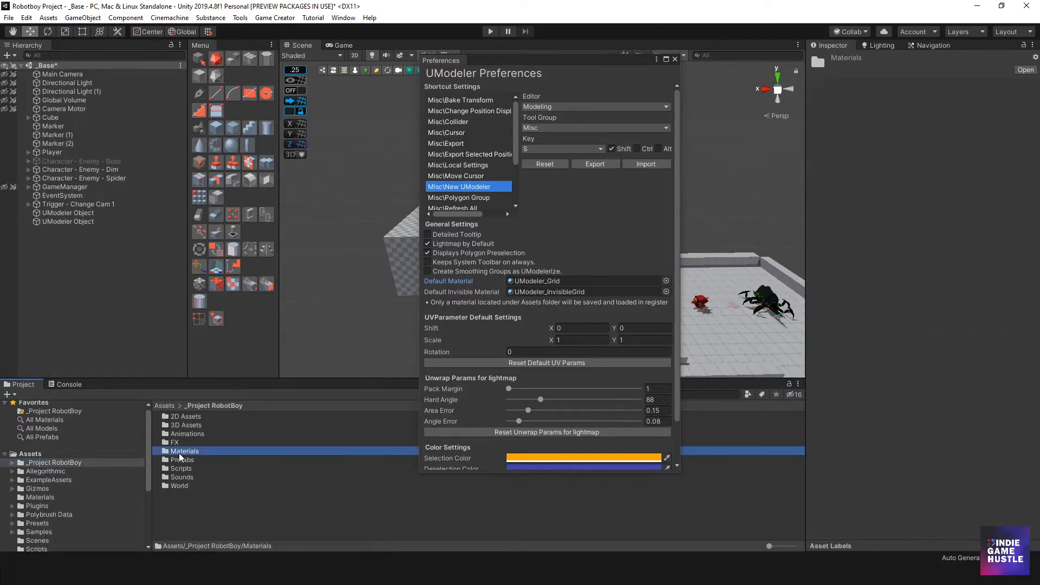
double_click(181, 452)
right_click(180, 430)
mouse_move(313, 161)
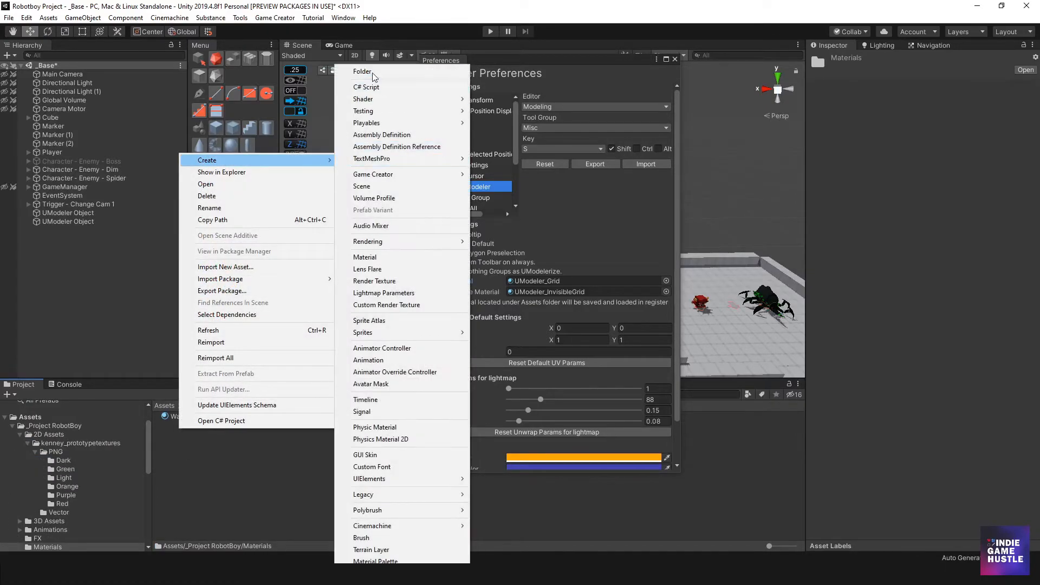
click(391, 257)
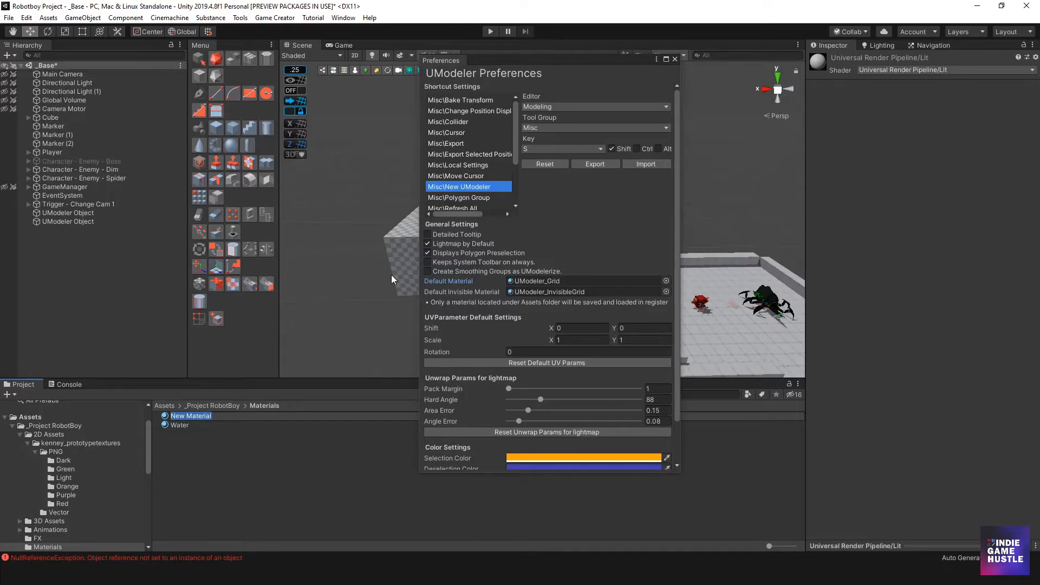
text(IGH_Grid)
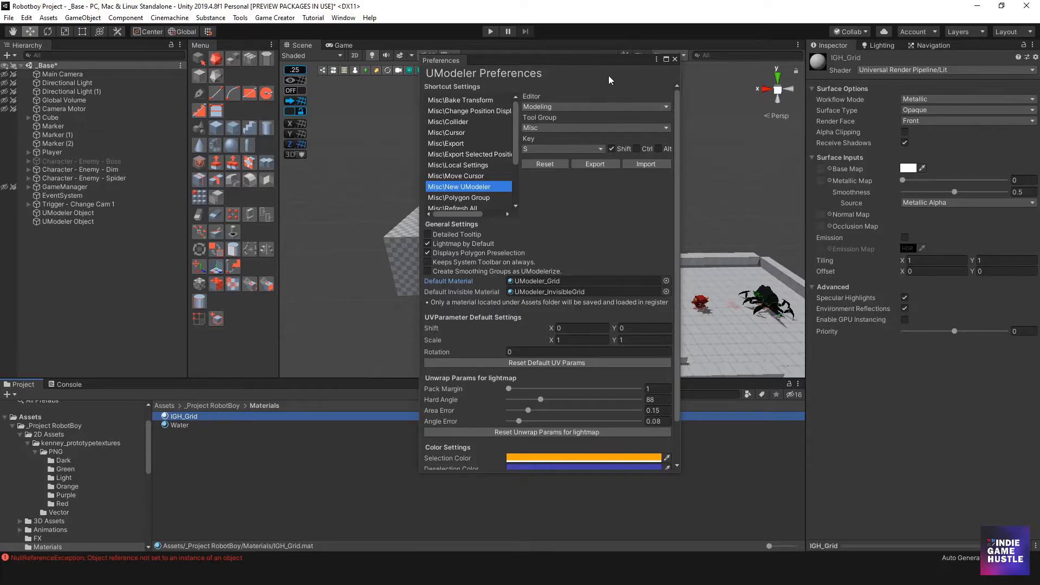
Assign the Dark prototype texture_03 as the Base Map of the IGH_Grid material
drag(609, 58, 0, 38)
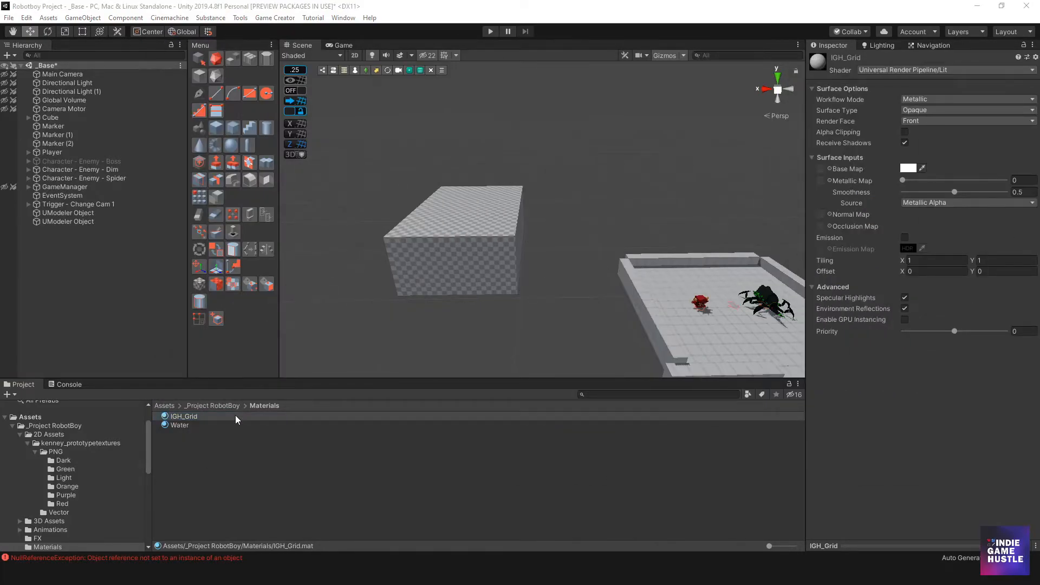
click(830, 169)
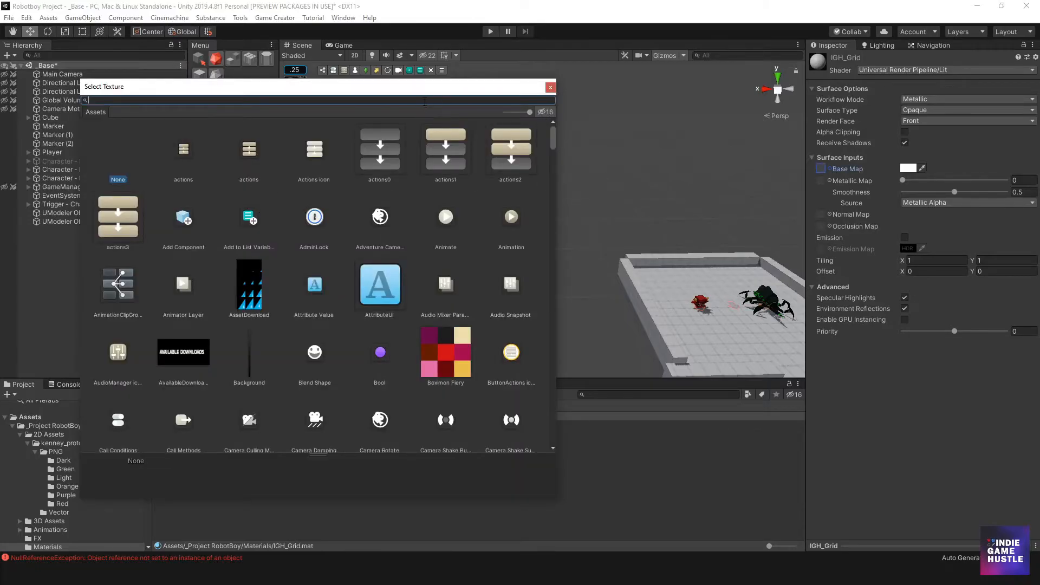
text(Grid)
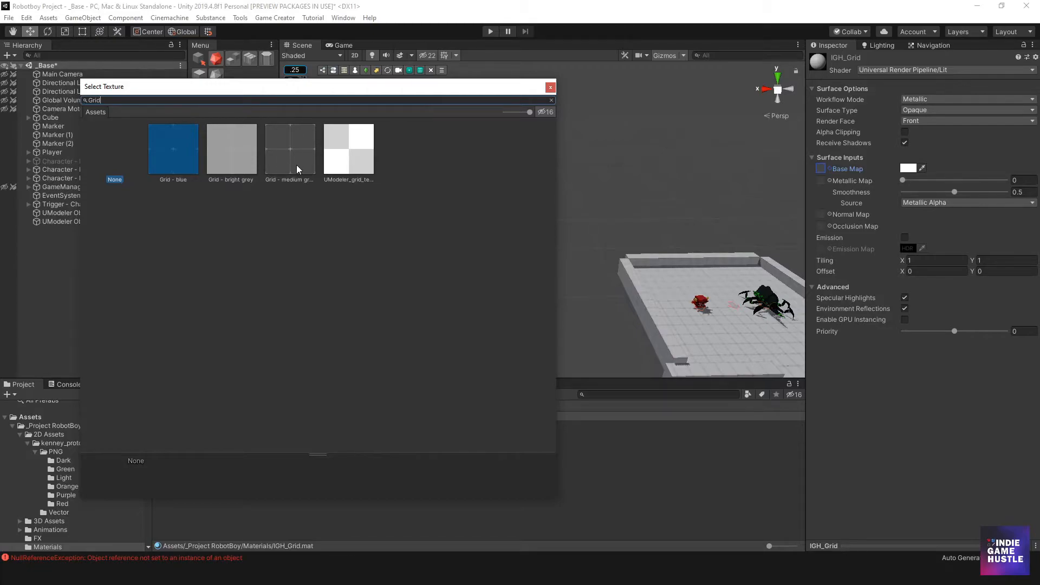
click(552, 100)
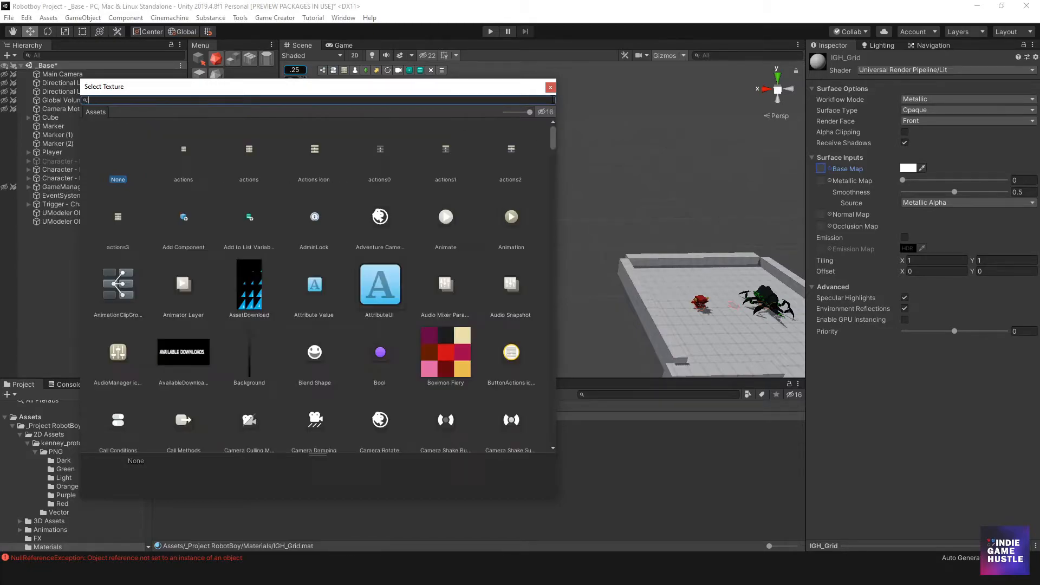
scroll(549, 171, down, 20)
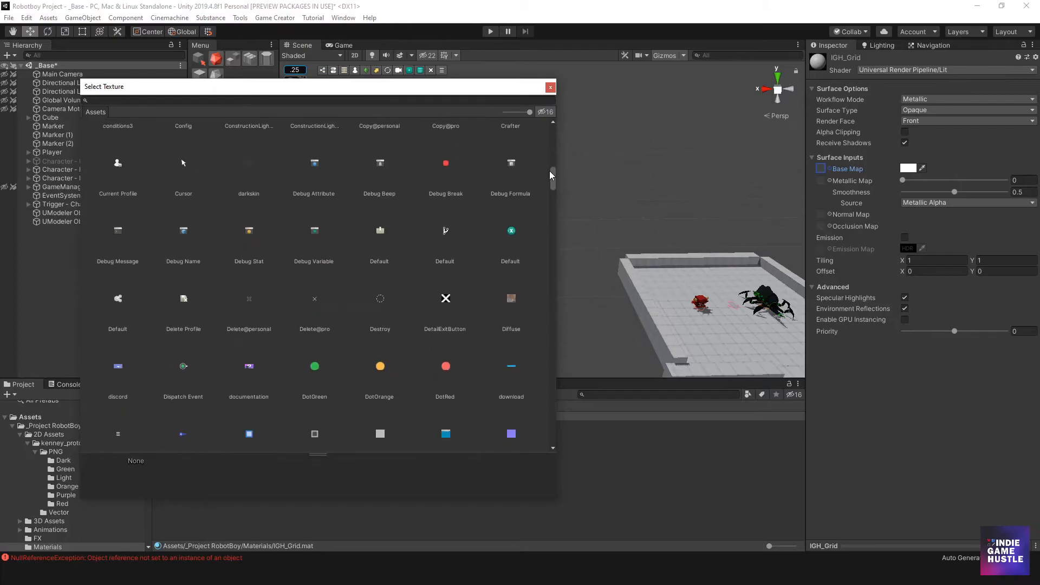
scroll(544, 213, down, 20)
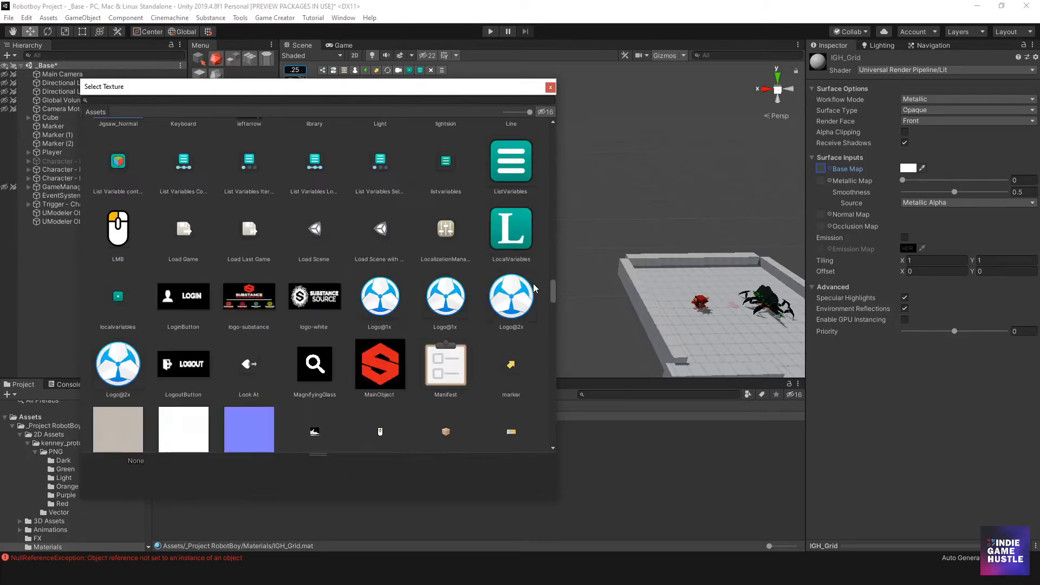
scroll(528, 382, up, 5)
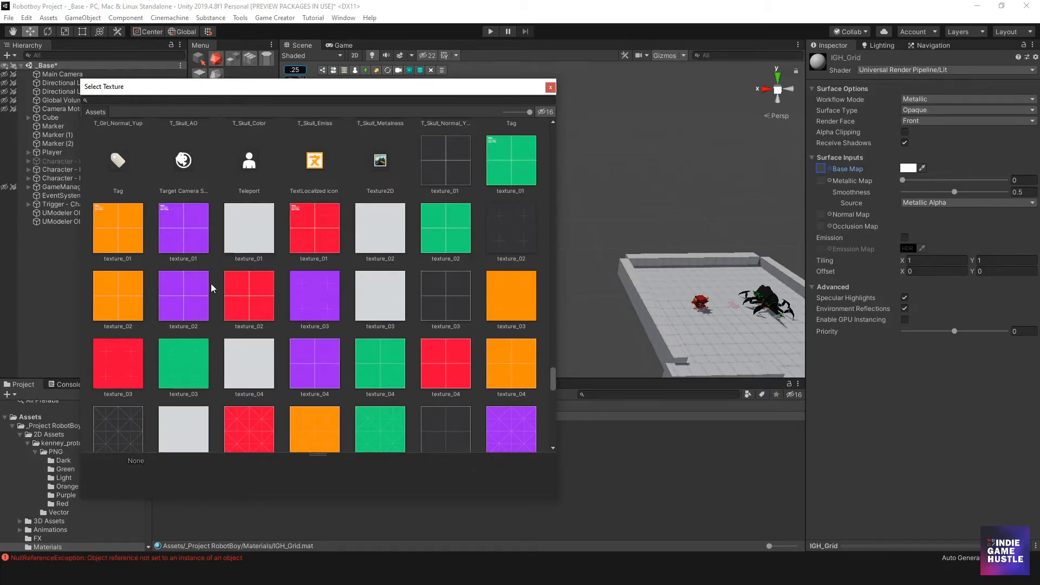
scroll(236, 307, up, 1)
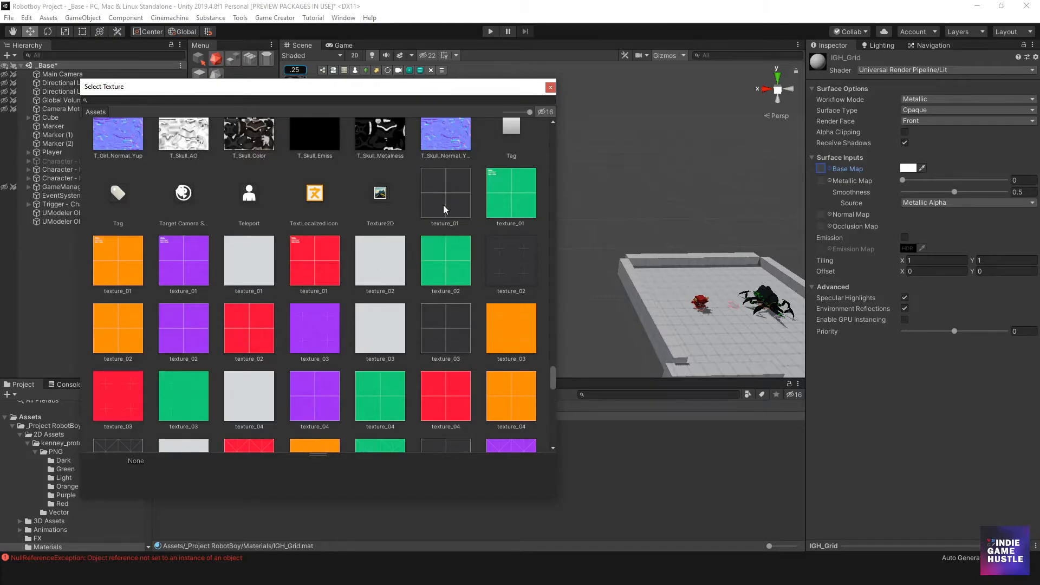
scroll(383, 248, down, 2)
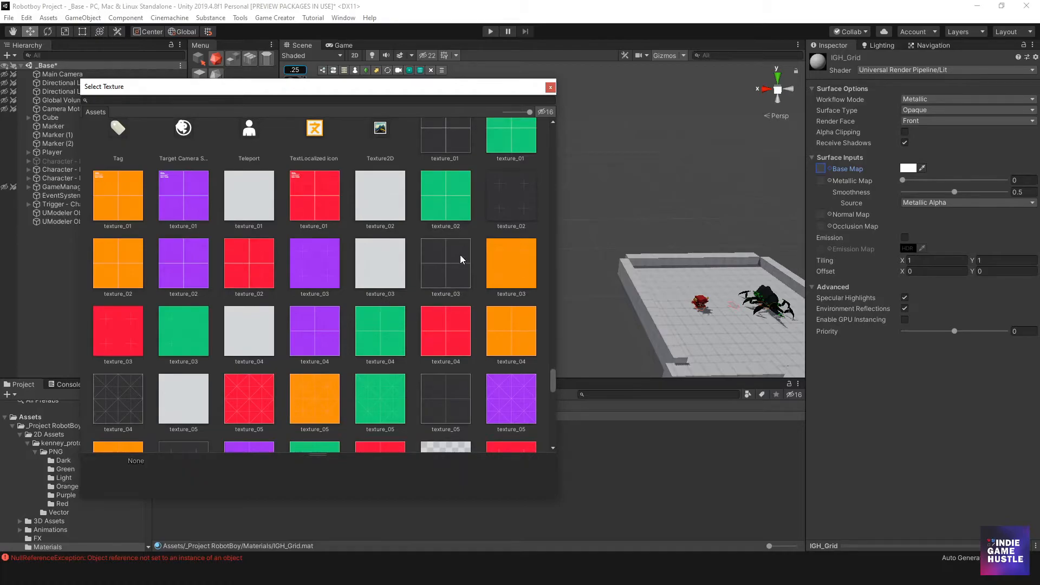
scroll(441, 267, down, 2)
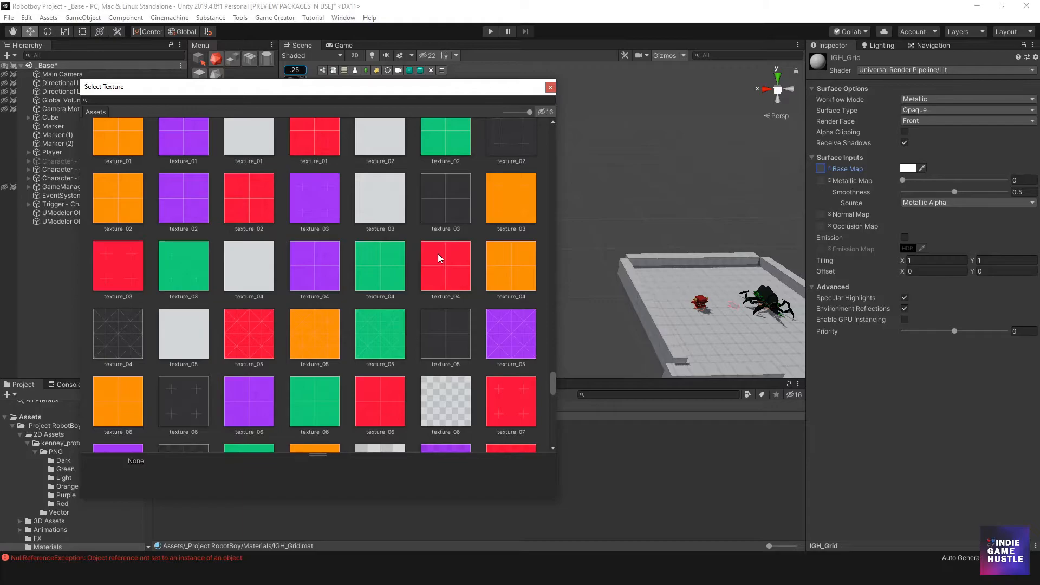
scroll(437, 254, down, 3)
scroll(437, 255, up, 3)
click(443, 206)
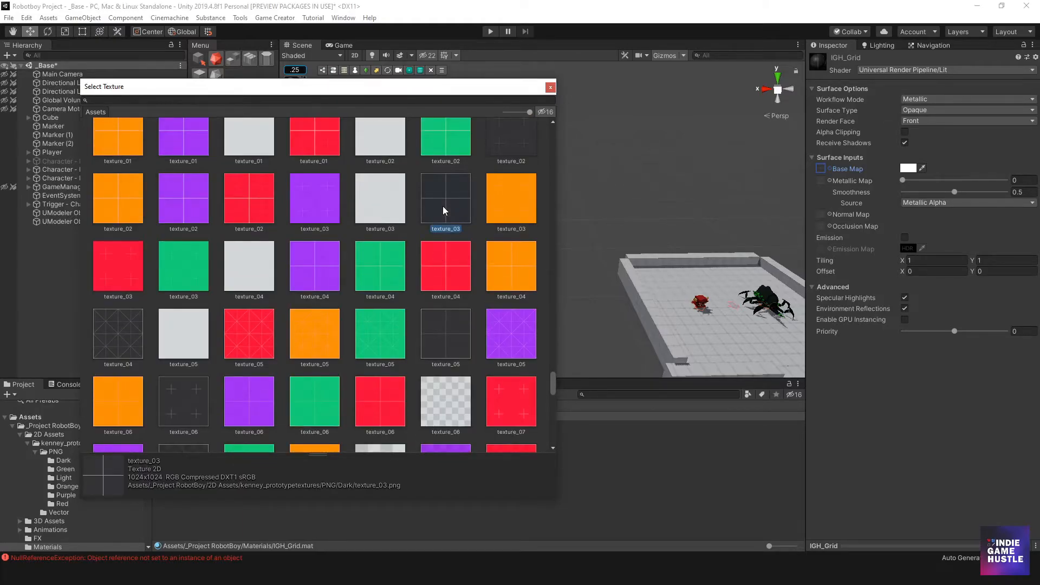
double_click(443, 205)
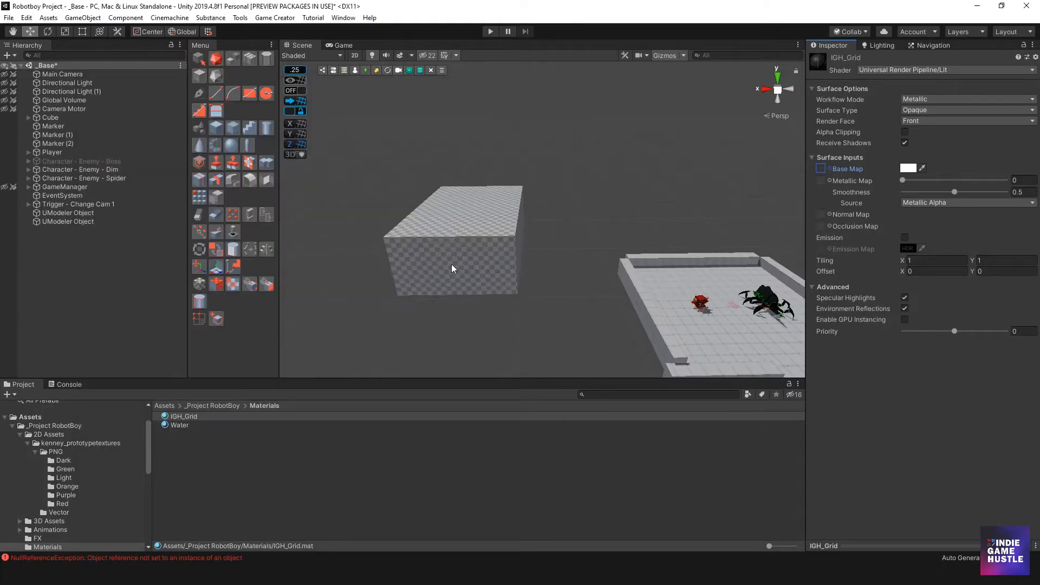
Set IGH_Grid as UModeler's Default Material in the UModeler Preferences
click(172, 417)
click(172, 417)
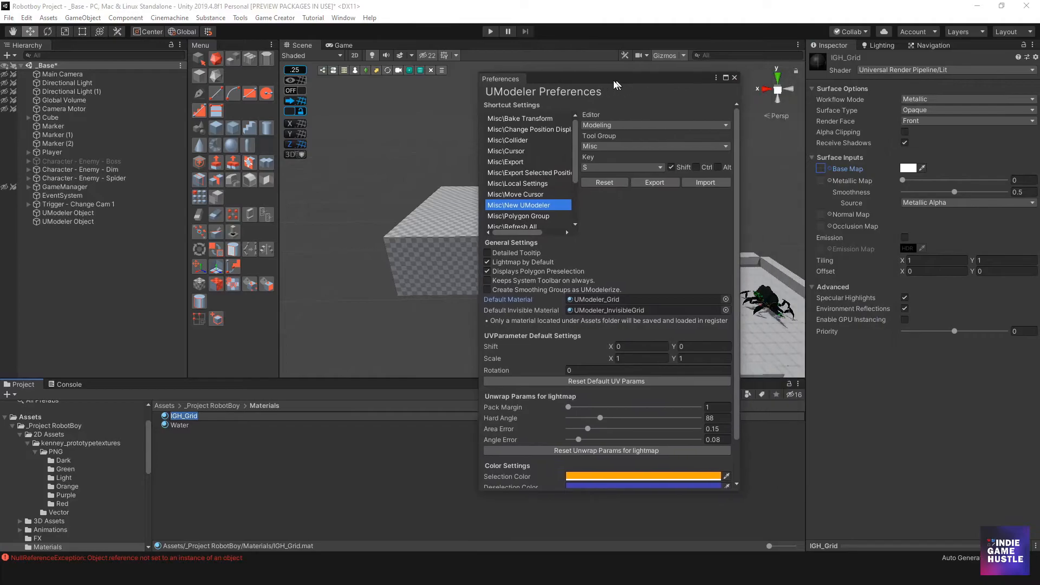
drag(178, 416, 573, 299)
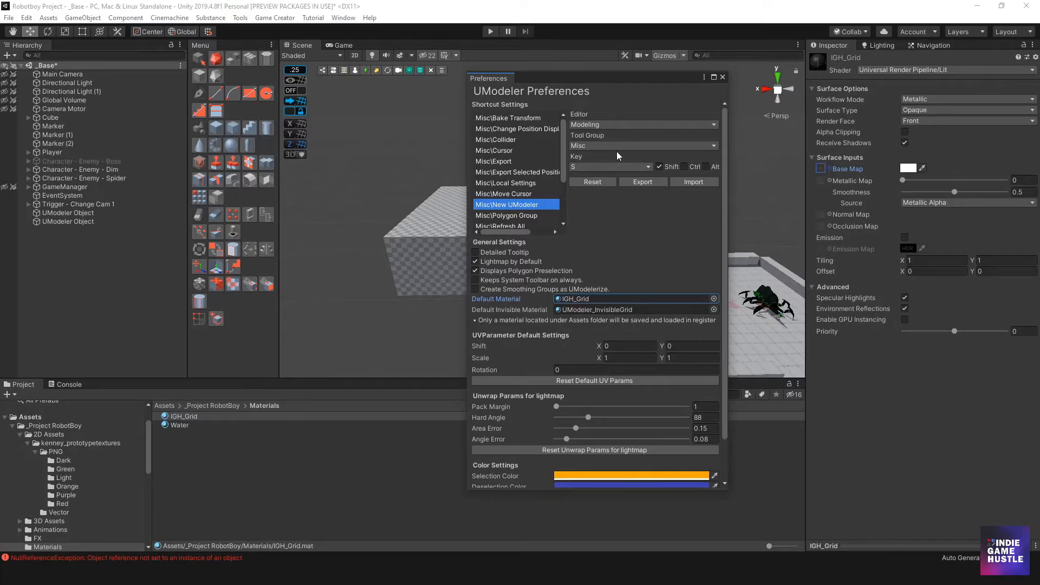
drag(685, 79, 1039, 109)
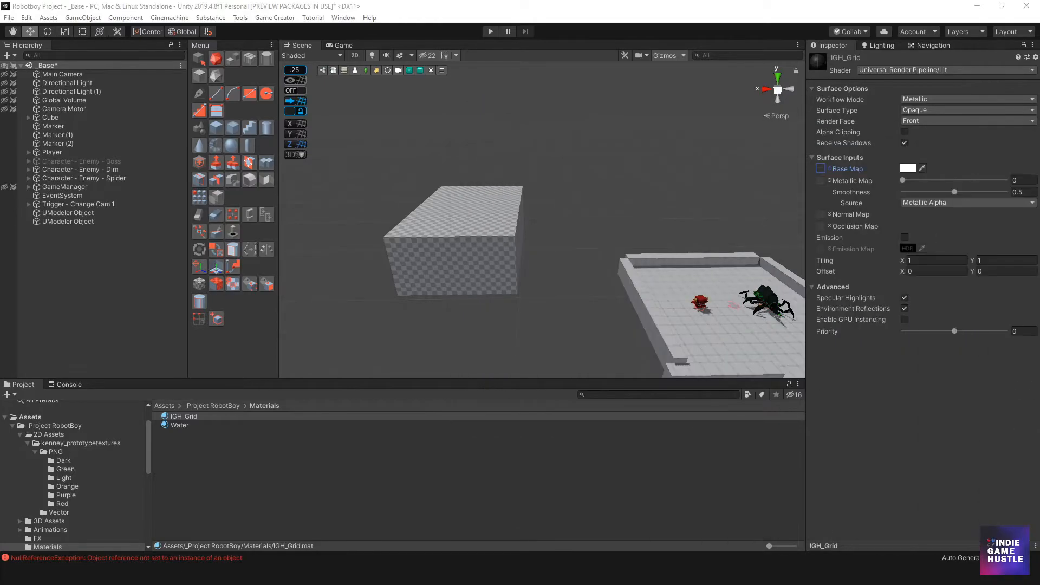
Draw a test box about 10.5 by 9.4 units and about 8.25 units high with the Box tool
scroll(582, 105, up, 2)
middle_drag(582, 105, 615, 111)
scroll(600, 243, down, 5)
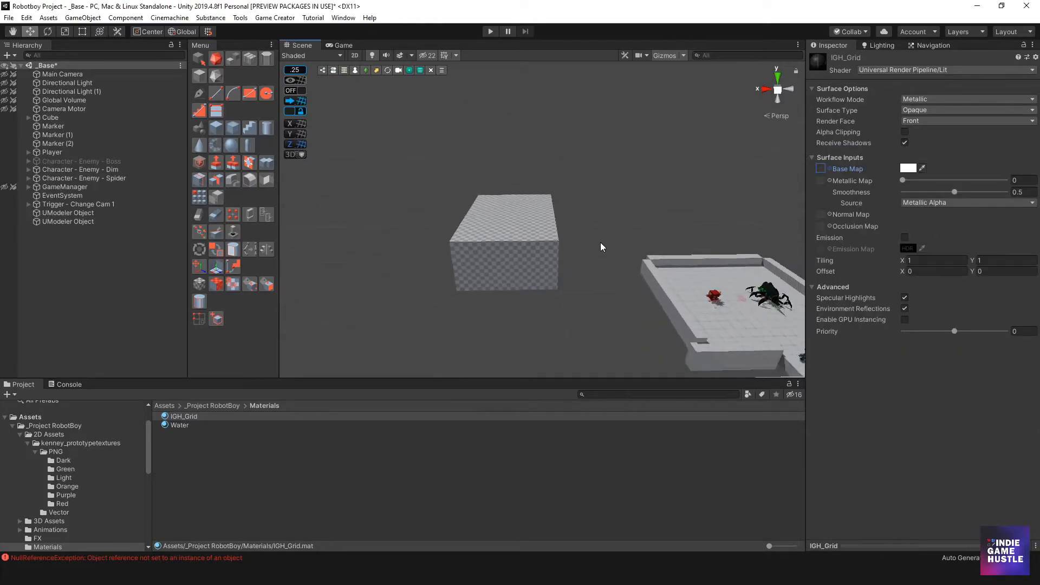
click(472, 210)
click(538, 124)
click(508, 229)
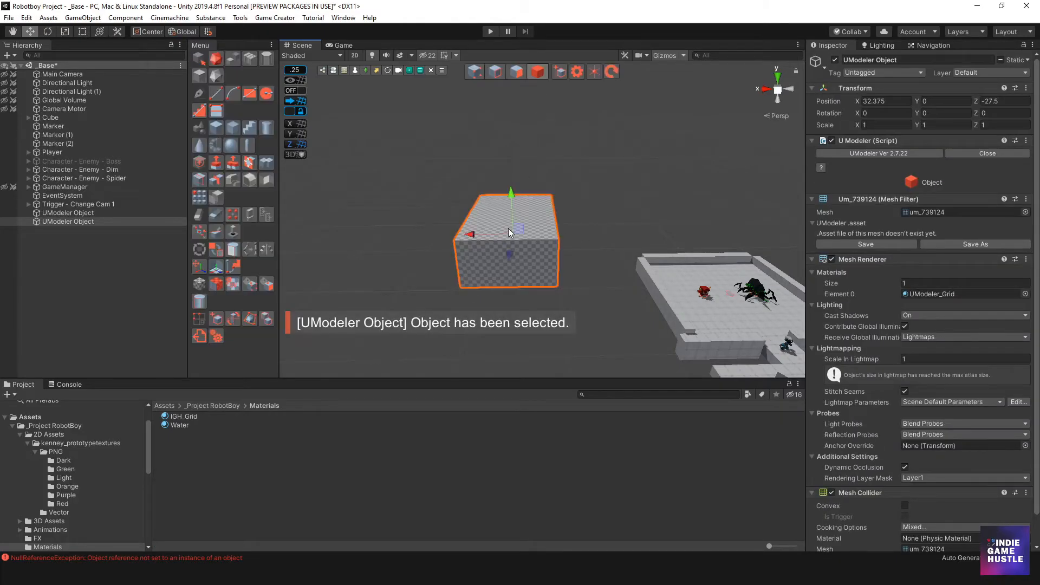
click(510, 228)
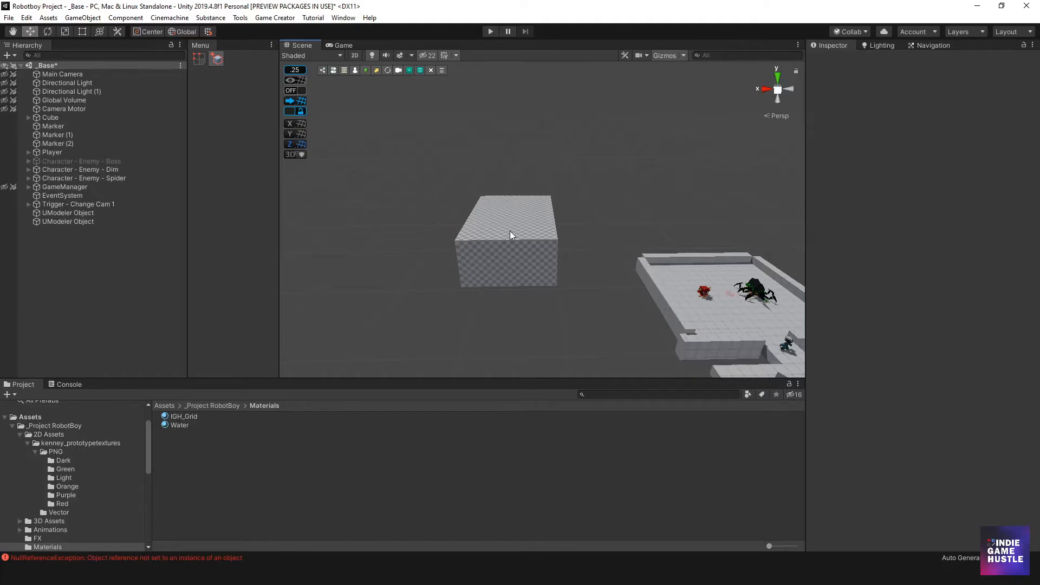
click(509, 231)
drag(385, 312, 430, 333)
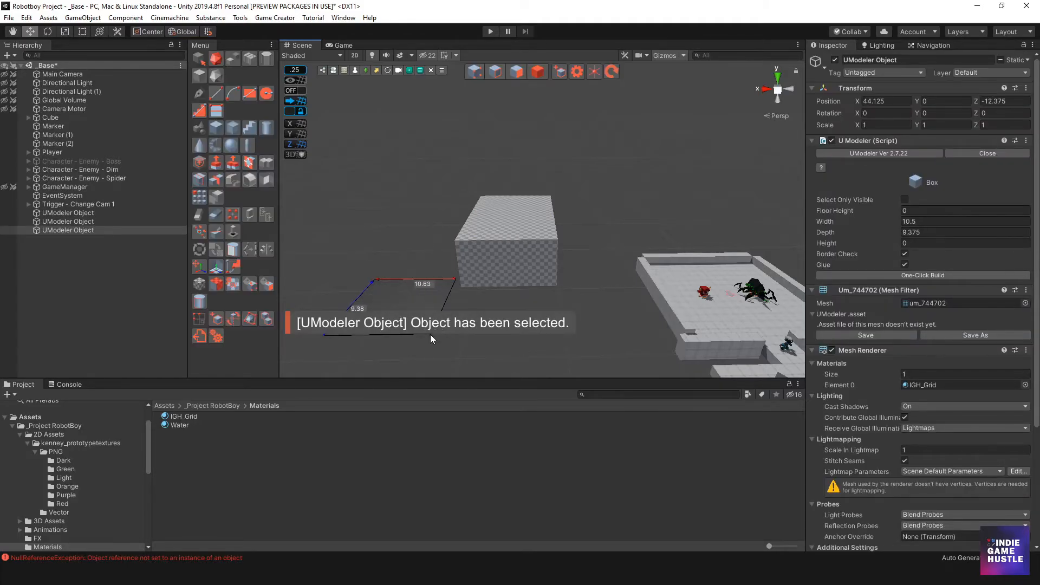
click(430, 264)
middle_drag(490, 233, 560, 163)
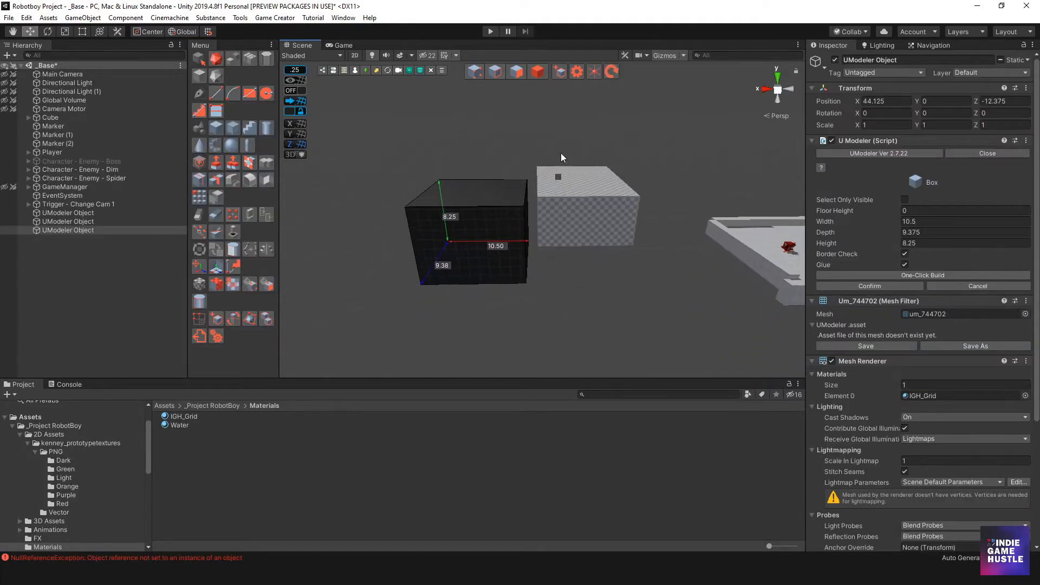
click(540, 72)
Delete the old checkered UModeler box and the newly drawn dark test box
scroll(512, 294, up, 3)
alt+drag(556, 297, 563, 249)
click(593, 238)
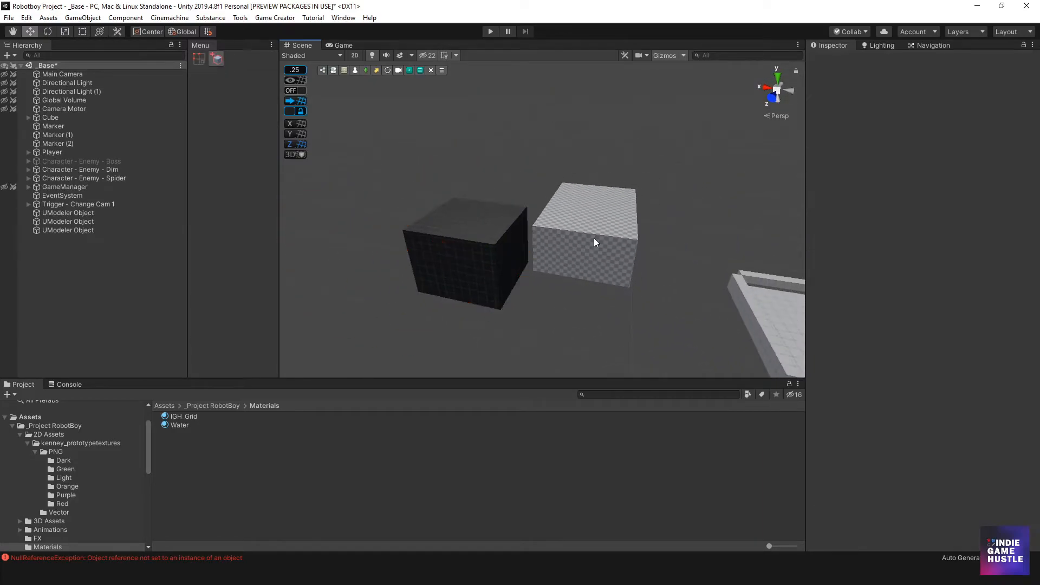
key(Delete)
click(478, 264)
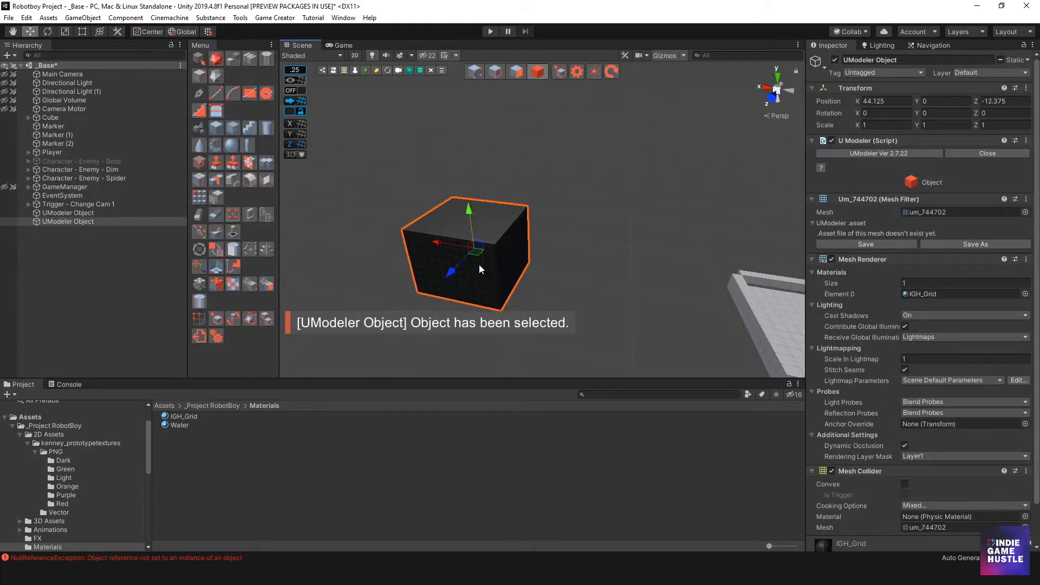
key(Delete)
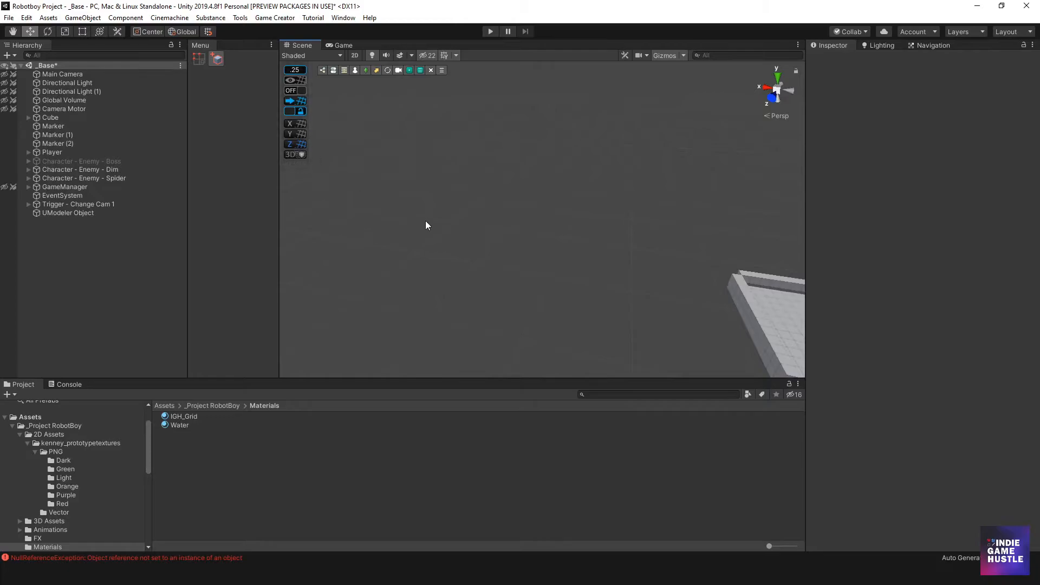
Draw a new box beside the level, about 11.1 by 10.75 units and about 2 units high
scroll(618, 262, down, 3)
middle_drag(670, 262, 456, 191)
alt+drag(456, 191, 573, 252)
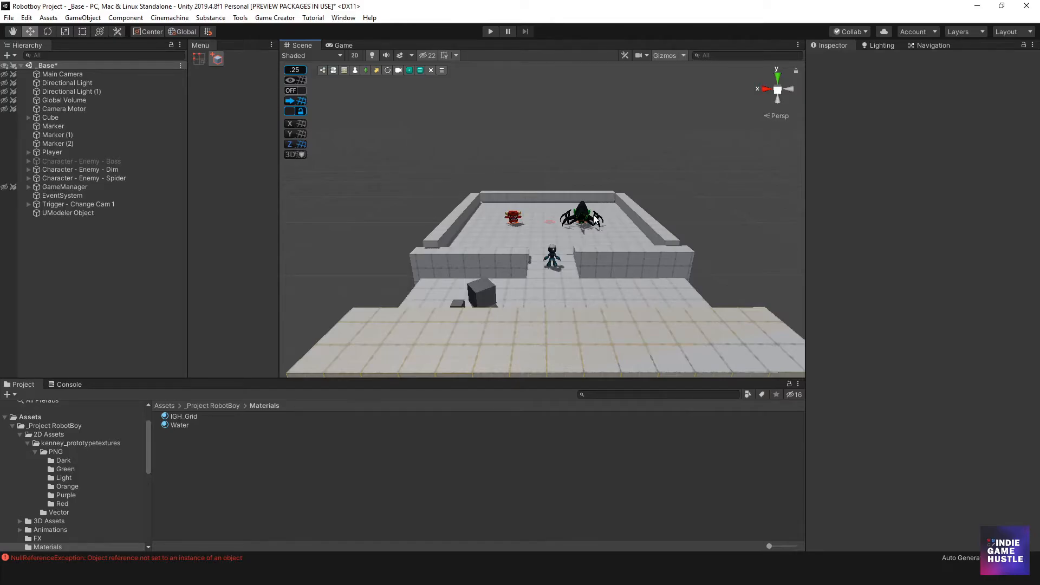
alt+drag(572, 248, 590, 262)
key(w)
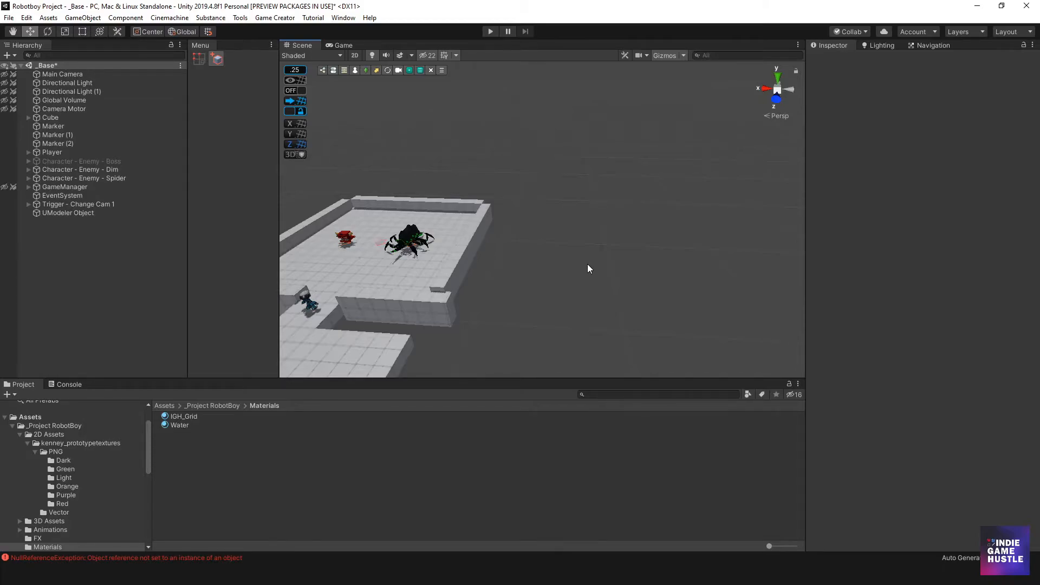
scroll(535, 232, up, 2)
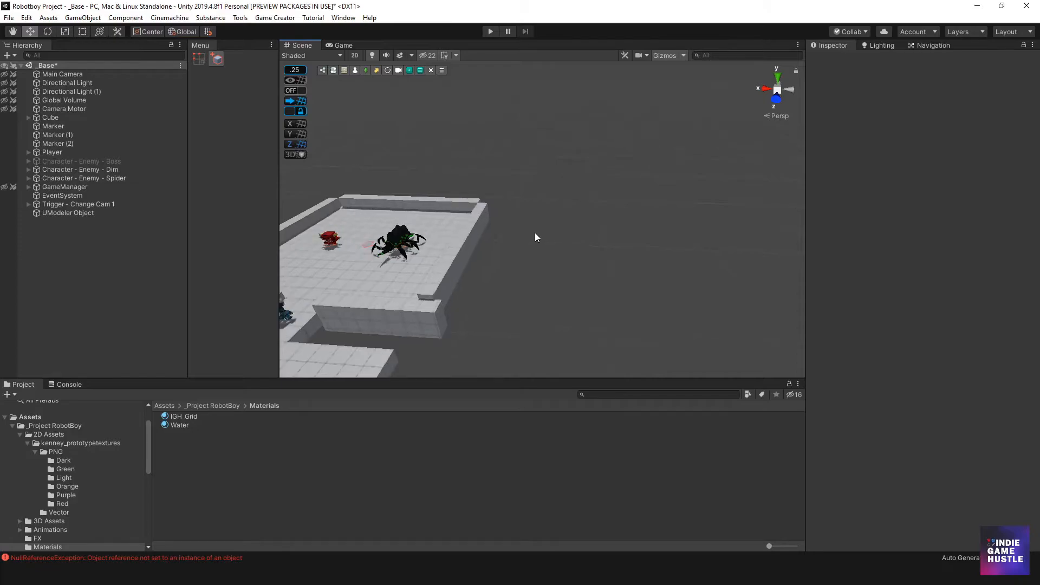
alt+drag(523, 236, 533, 241)
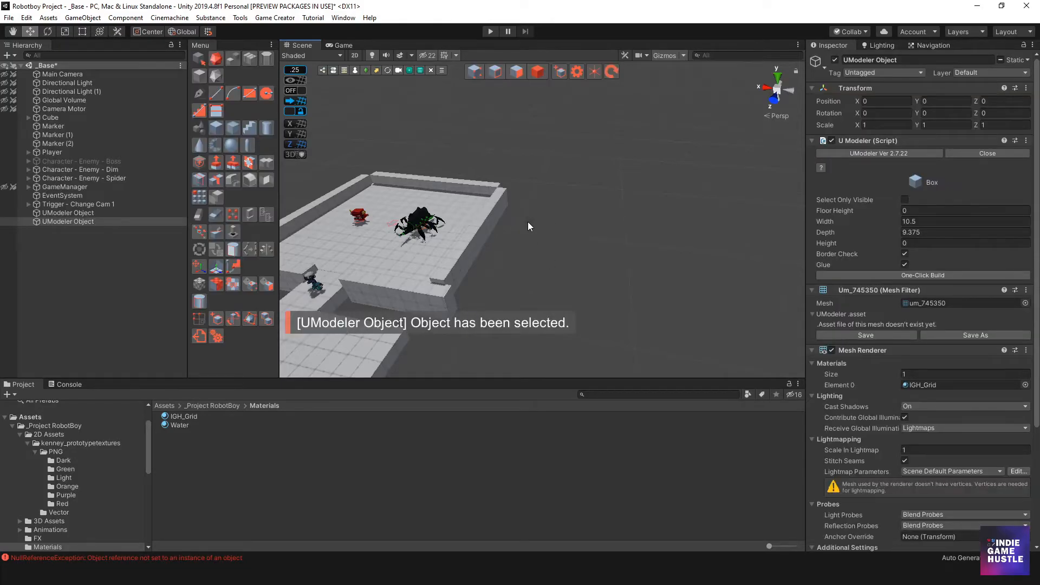
drag(520, 223, 656, 342)
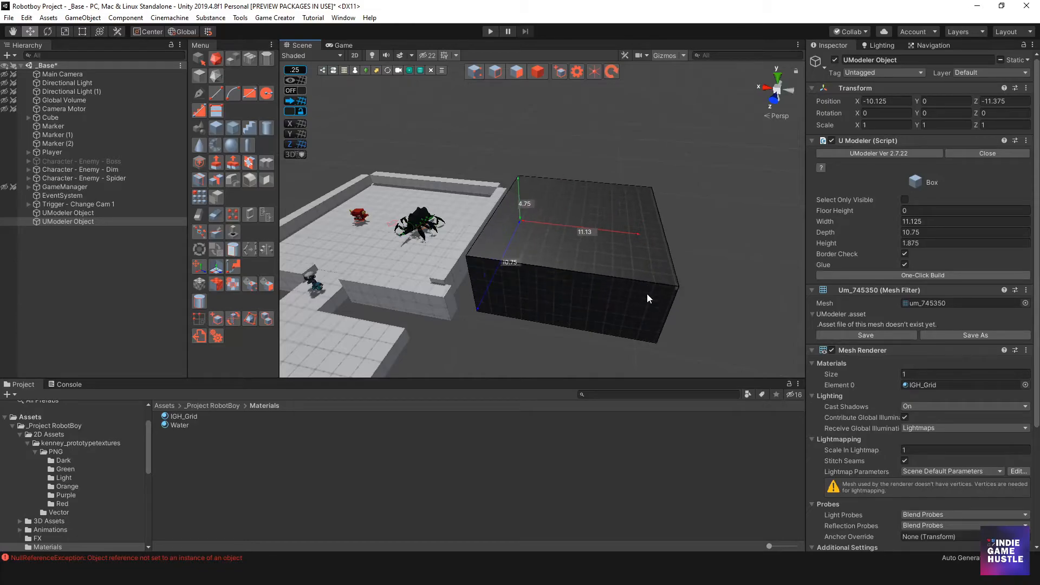
click(646, 323)
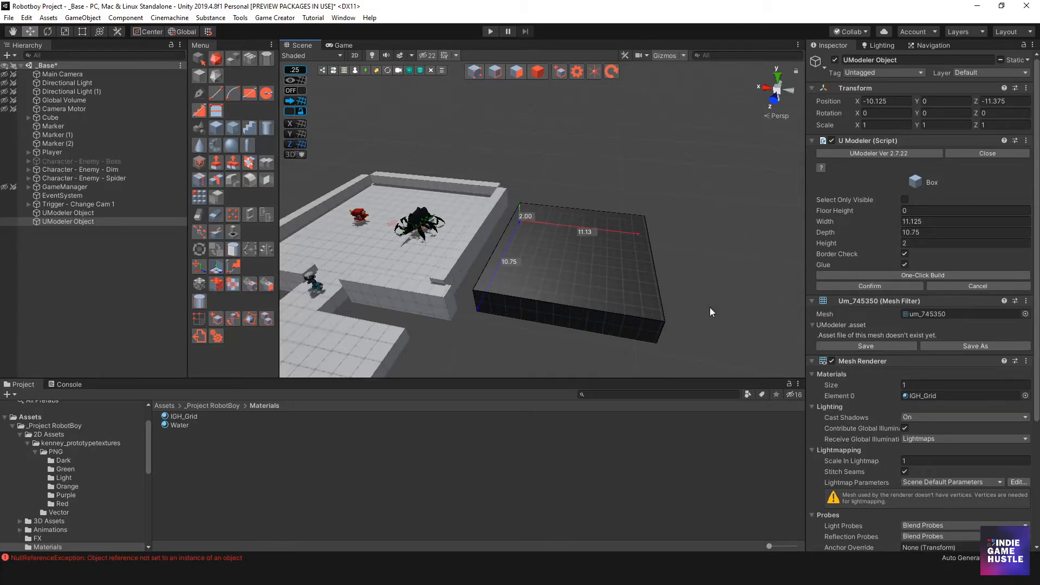
Set UModeler's move snap size to 0.5
click(577, 72)
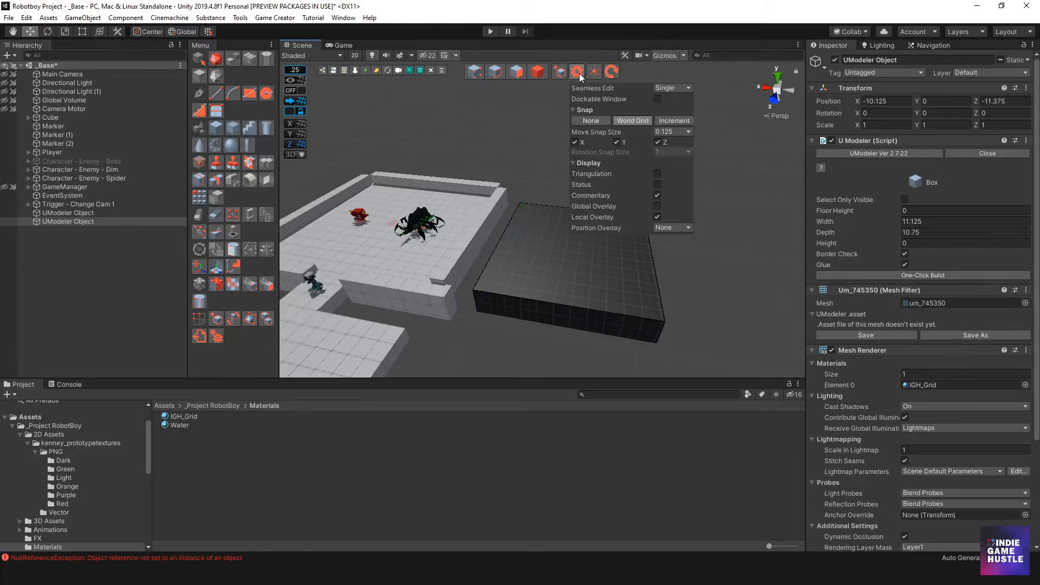
click(672, 133)
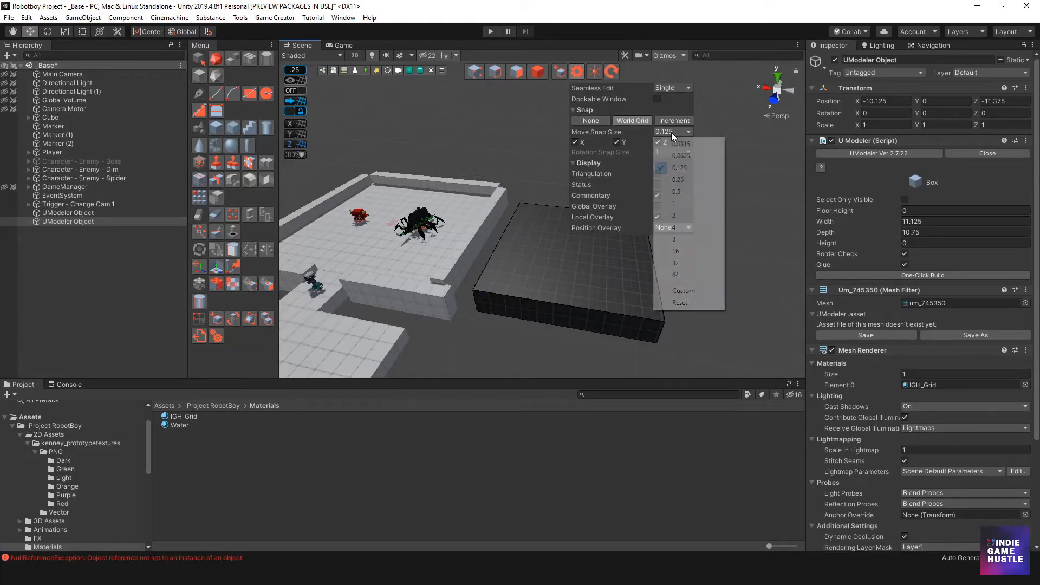
click(680, 193)
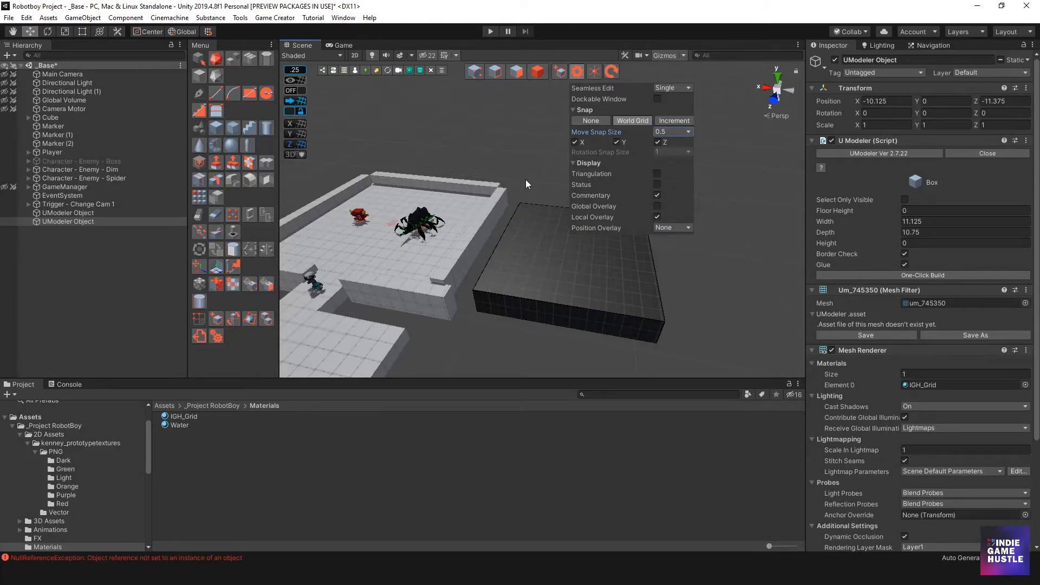
Open the box in Polygon mode and exit UModeler editing
click(515, 70)
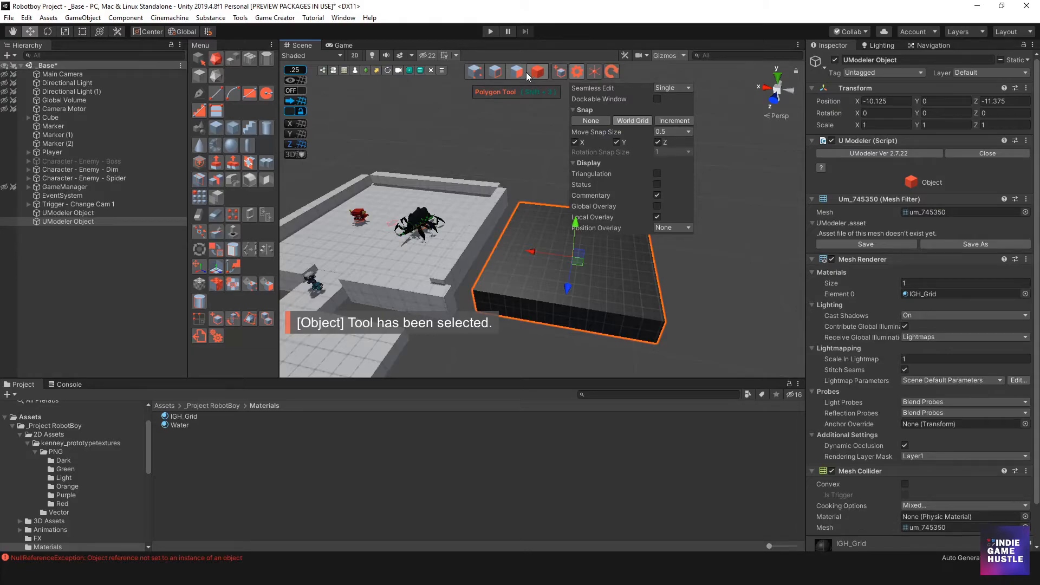
click(516, 71)
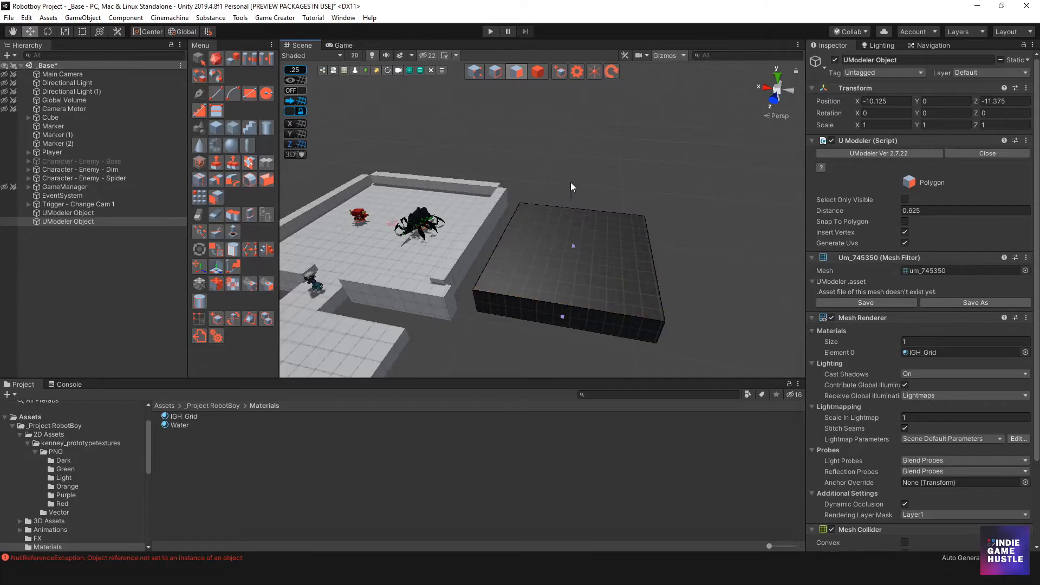
mouse_move(576, 214)
mouse_down()
mouse_move(566, 230)
mouse_move(580, 194)
mouse_up()
click(536, 72)
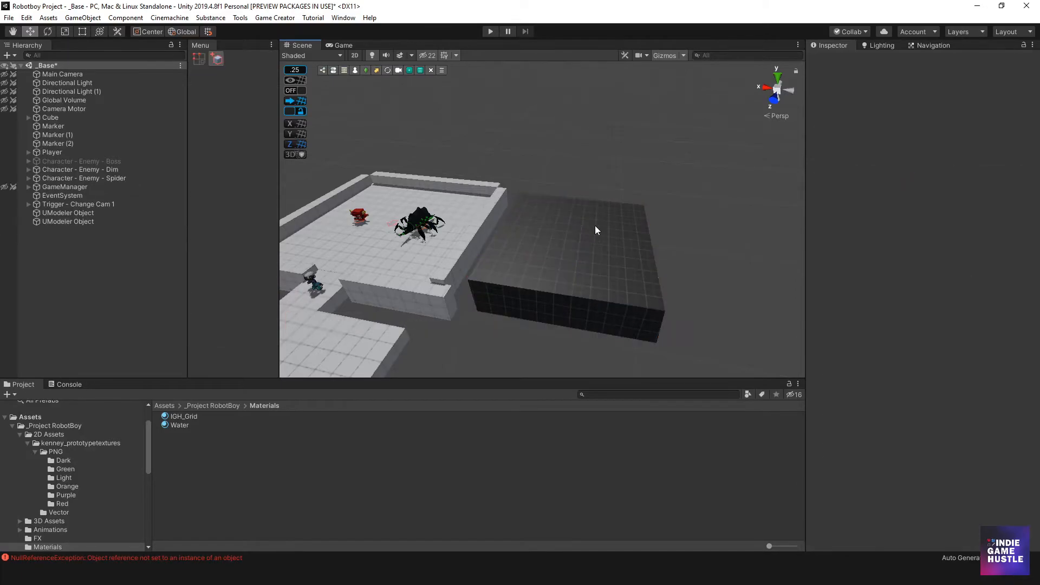
Delete the box that was just drawn beside the level
click(600, 233)
key(Delete)
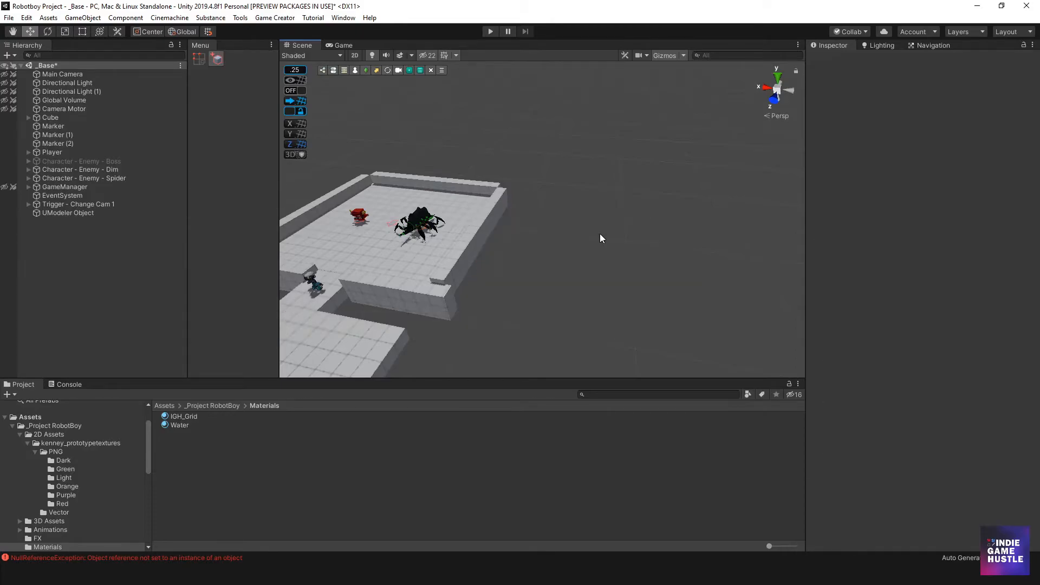
Create a new UModeler box beside the level, 7 by 7 units and 2 units high, and confirm it
key(alt+n)
drag(514, 240, 588, 317)
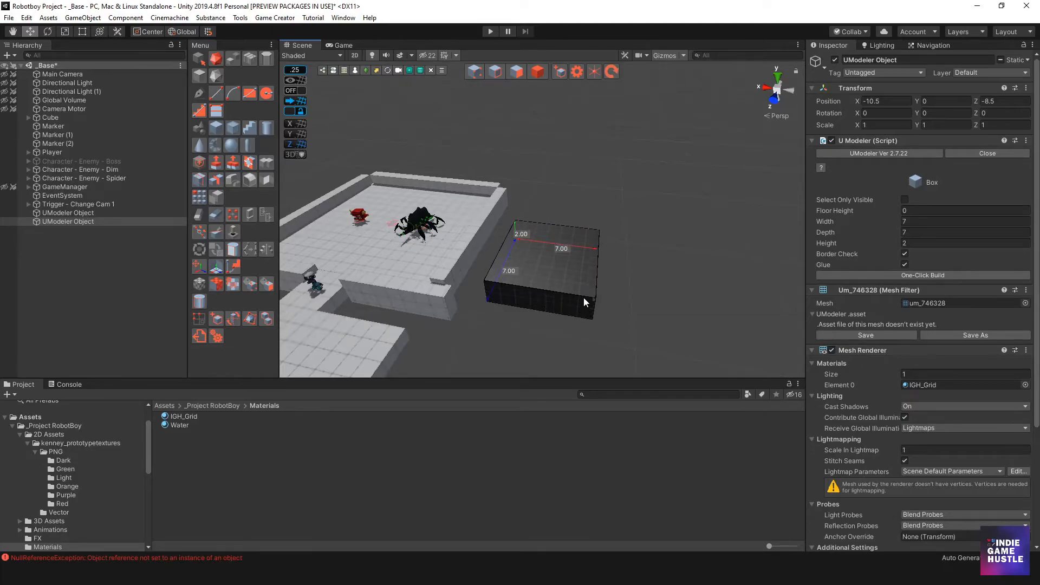
click(584, 297)
middle_drag(641, 275, 567, 241)
alt+drag(567, 242, 598, 220)
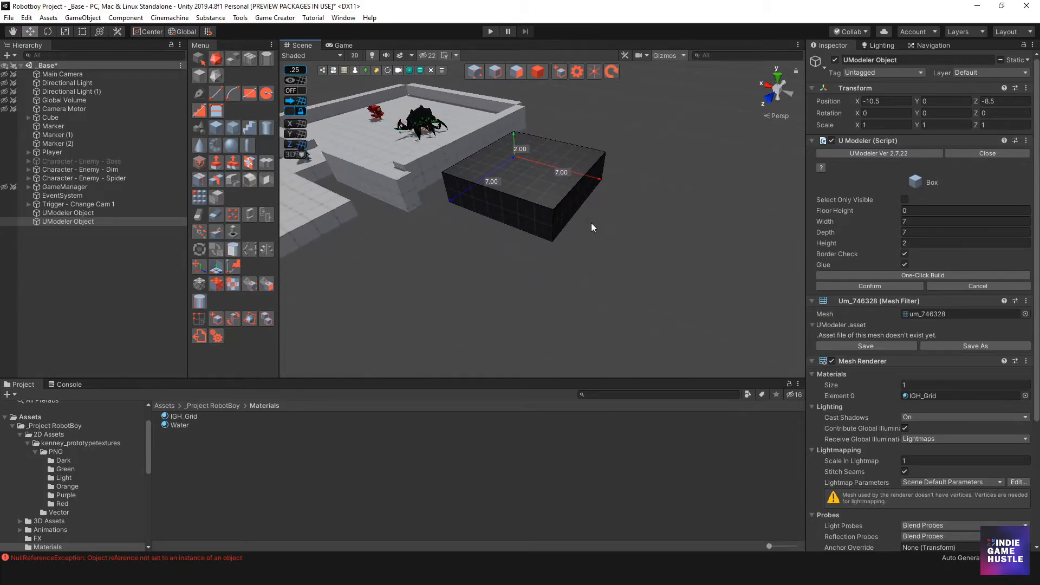
key(Return)
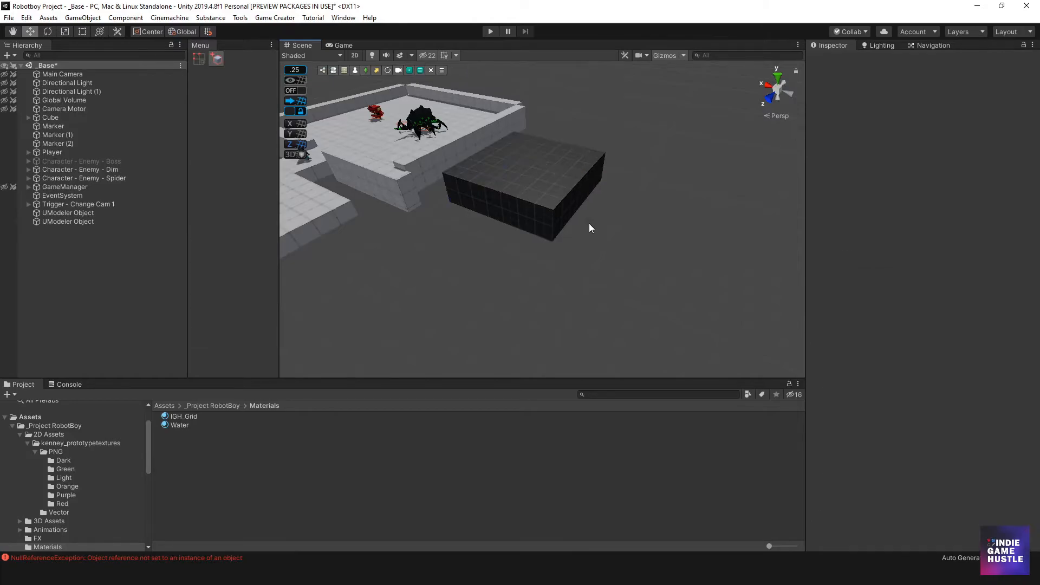
Draw a 3 by 8 unit box, 2 units high, extending from one side of the 7 by 7 box
alt+drag(590, 223, 556, 222)
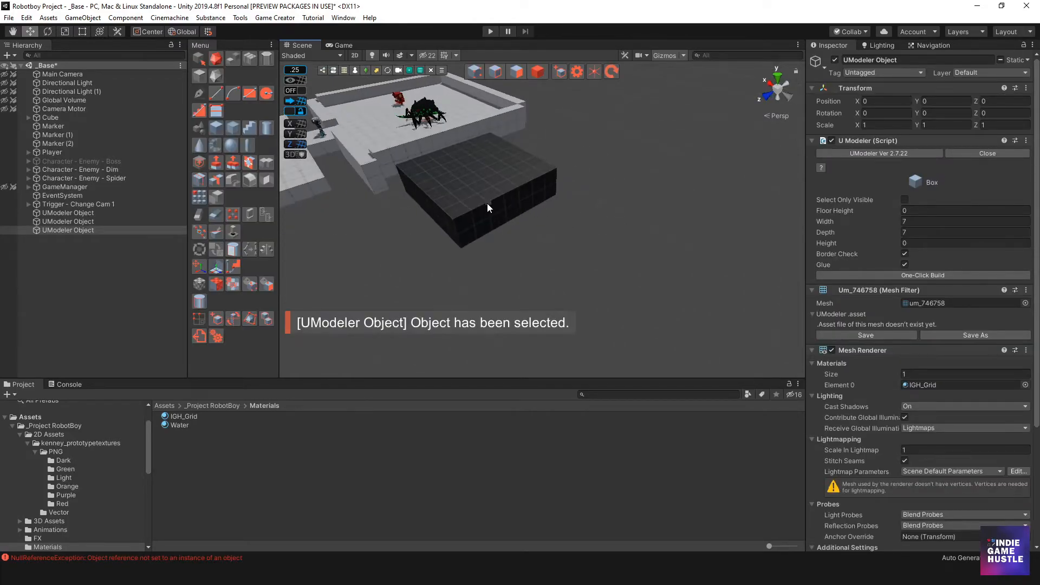
drag(543, 209, 534, 205)
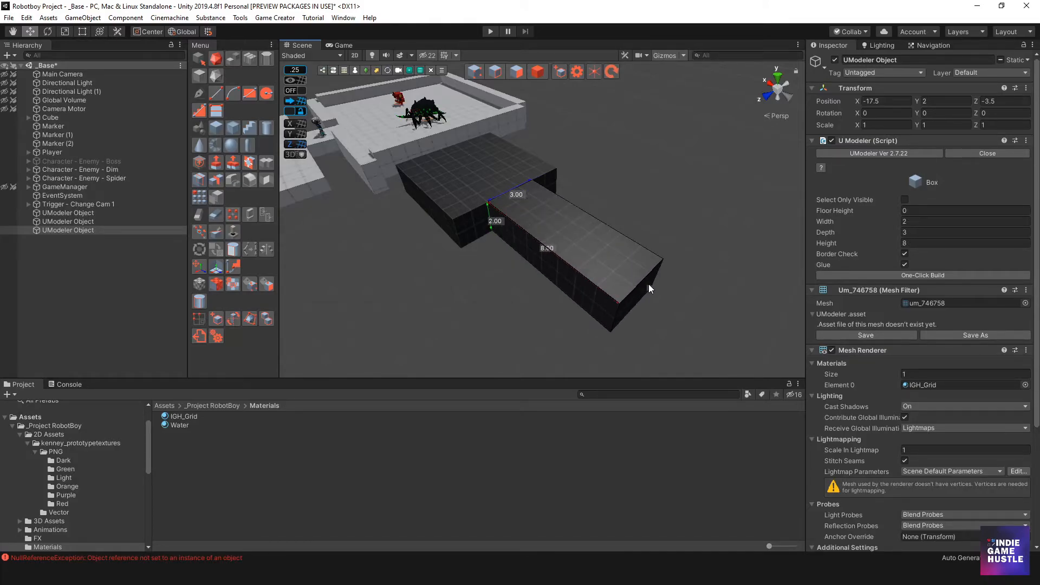
click(648, 284)
alt+drag(635, 267, 491, 239)
middle_drag(491, 238, 573, 270)
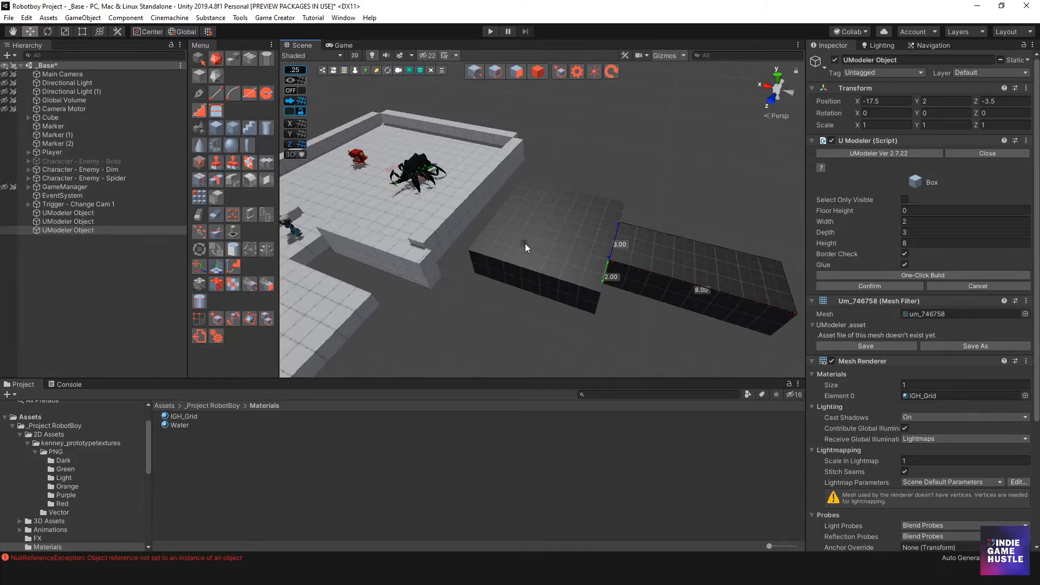
drag(525, 212, 555, 256)
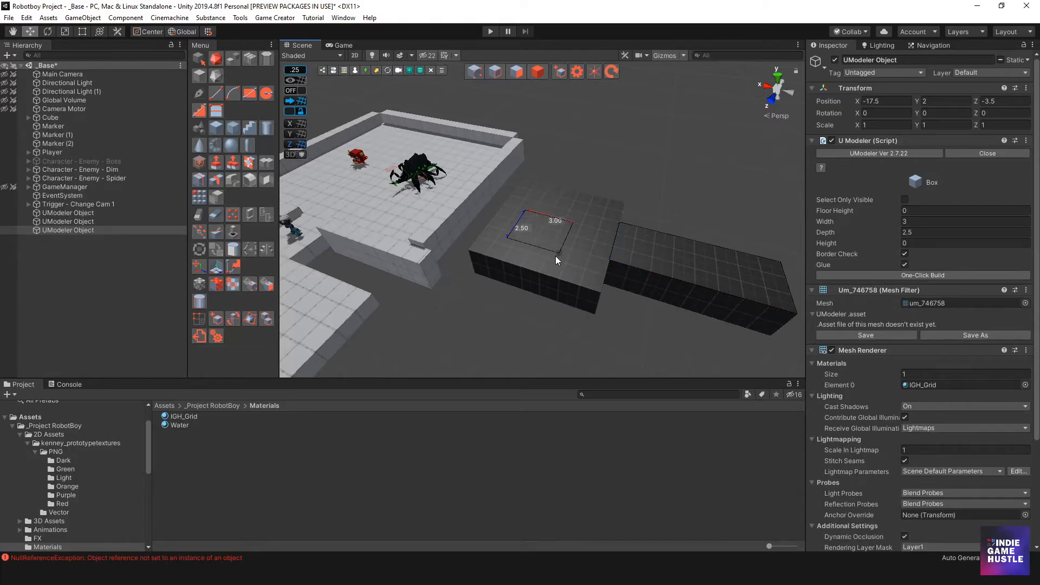
click(554, 205)
mouse_move(512, 201)
mouse_down()
mouse_move(520, 223)
mouse_move(540, 227)
mouse_up()
click(478, 283)
alt+drag(608, 298, 574, 244)
key(ctrl+z)
key(ctrl+z)
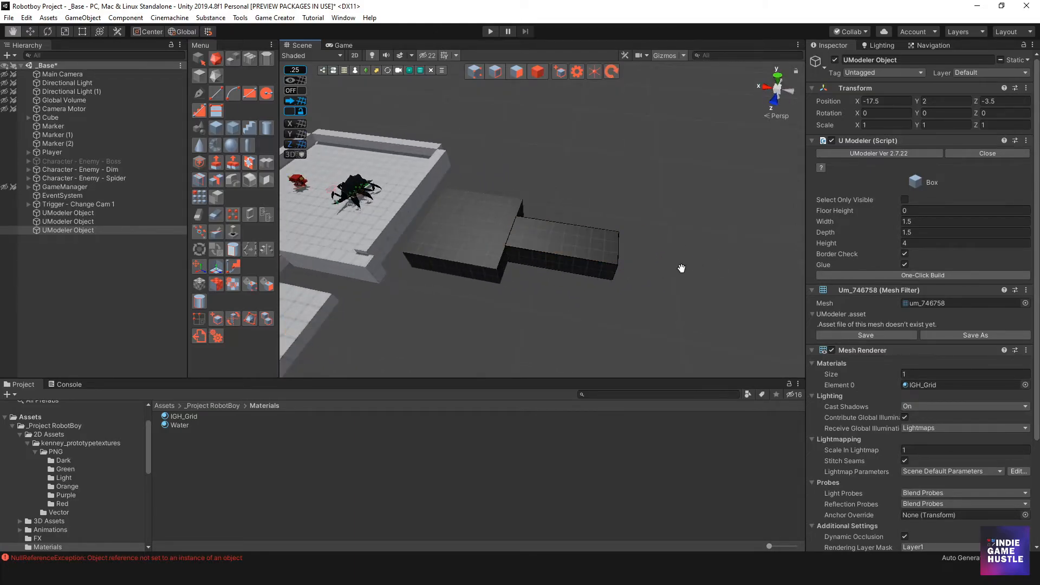
Exit editing and draw a 3 by 8.5 unit box, 2 units high, off another side of the first box
middle_drag(685, 267, 462, 290)
mouse_move(462, 290)
alt+mouse_down()
mouse_move(619, 278)
mouse_move(461, 297)
alt+mouse_up()
middle_drag(459, 297, 682, 293)
alt+drag(683, 293, 465, 230)
key(Escape)
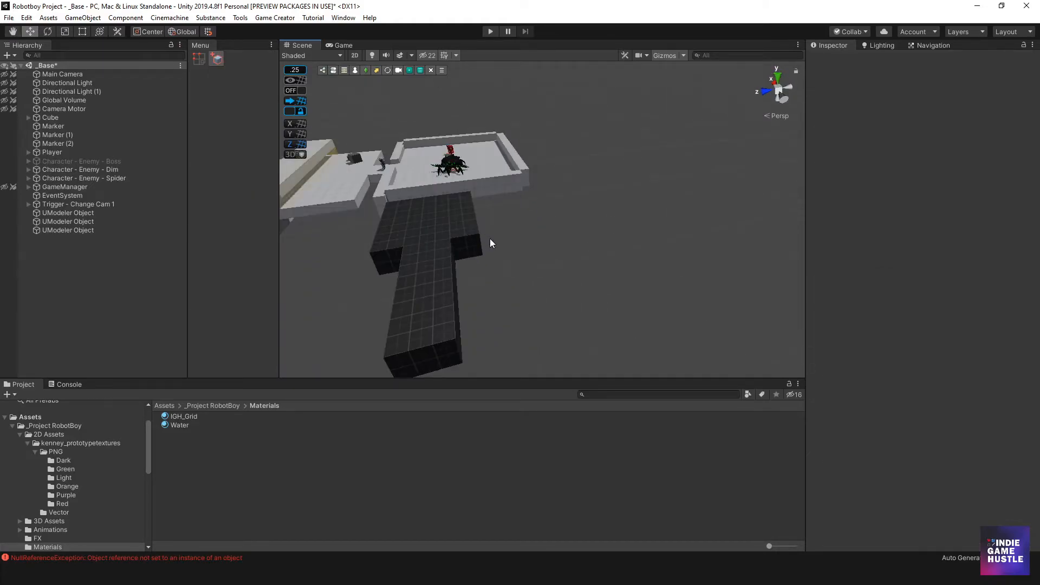
key(alt+grave)
mouse_move(502, 242)
alt+mouse_down()
mouse_move(543, 289)
mouse_move(587, 277)
mouse_move(417, 279)
mouse_move(606, 268)
mouse_move(493, 239)
alt+mouse_up()
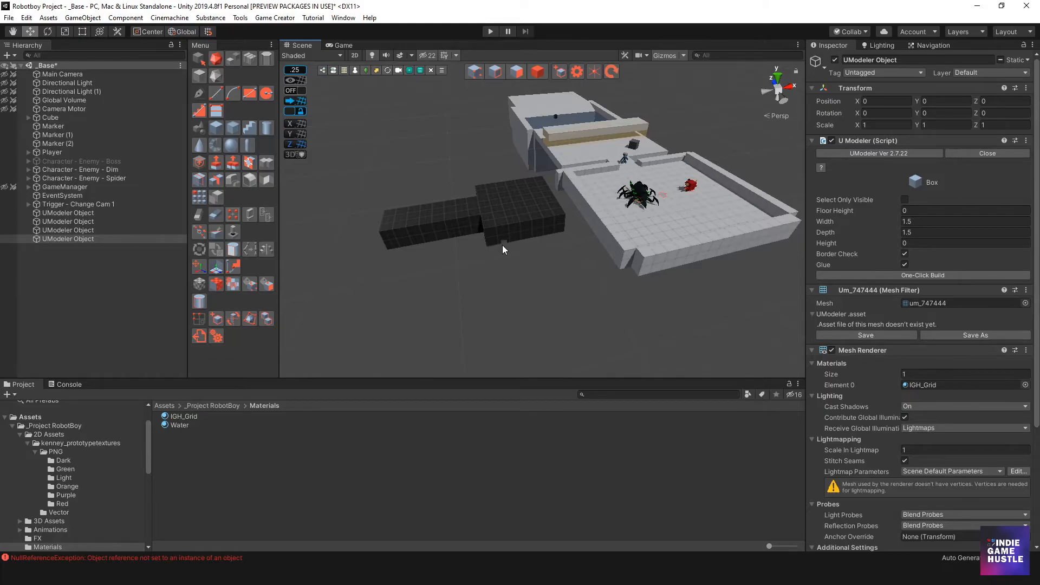
drag(506, 230, 550, 162)
click(571, 305)
key(Return)
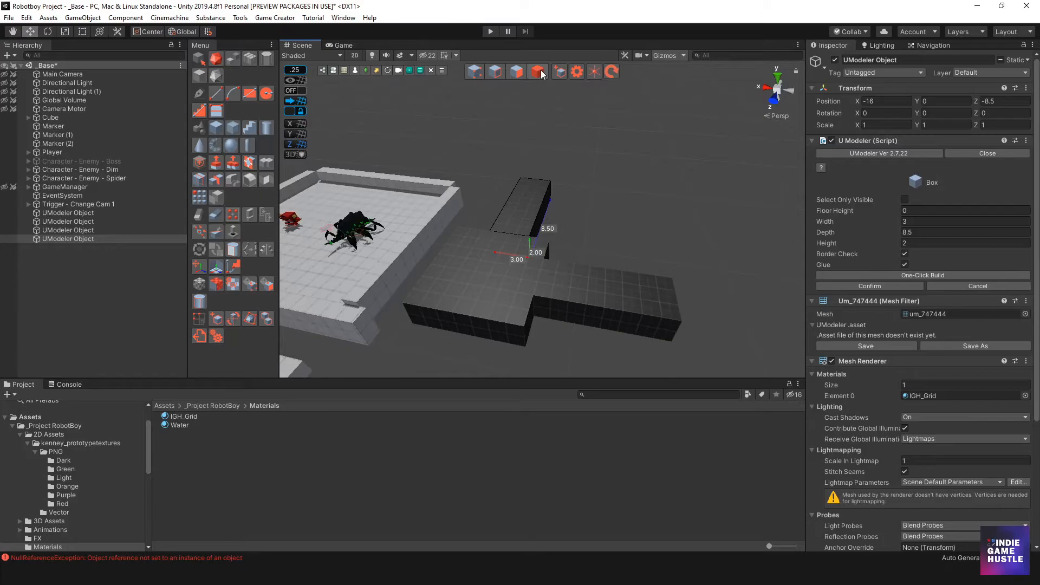
Shift the 3 by 8.5 box half a unit along X to line it up, then deselect it
drag(482, 209, 475, 209)
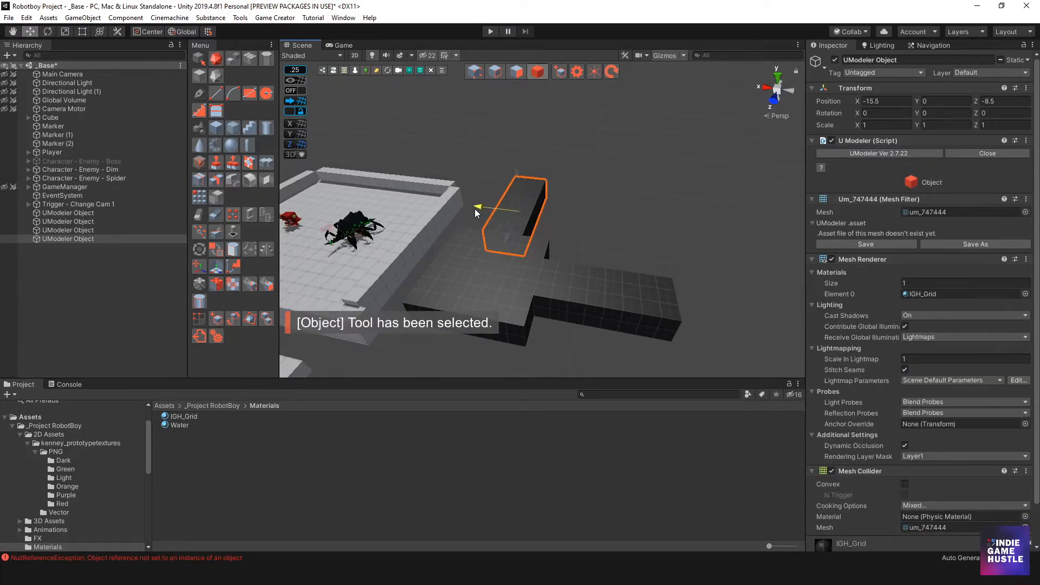
alt+drag(585, 303, 469, 252)
click(587, 199)
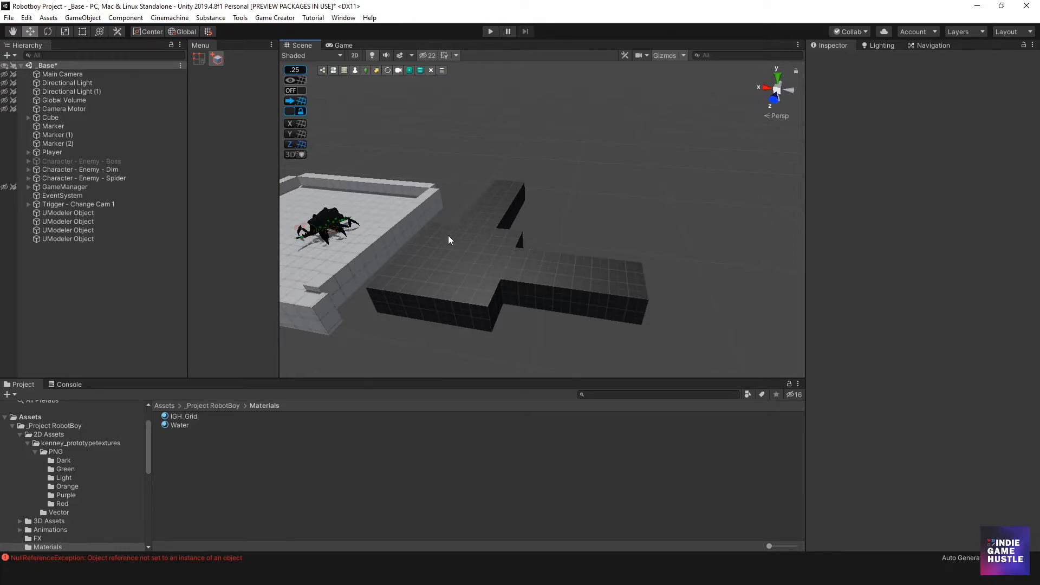
Duplicate the 7 by 7 box and move the copy 15 units along X to the far end of the strip
alt+drag(544, 263, 520, 186)
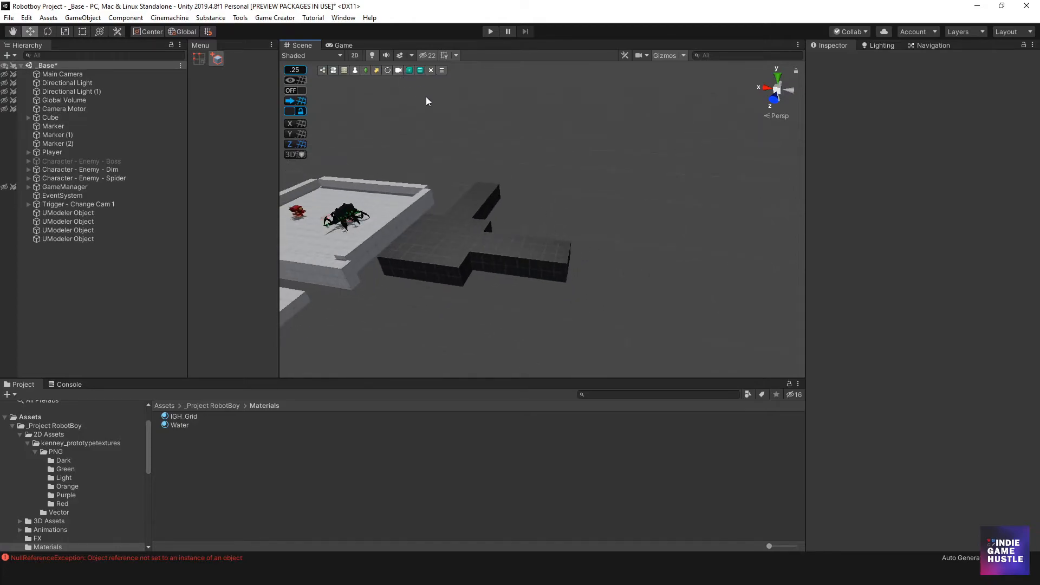
click(437, 261)
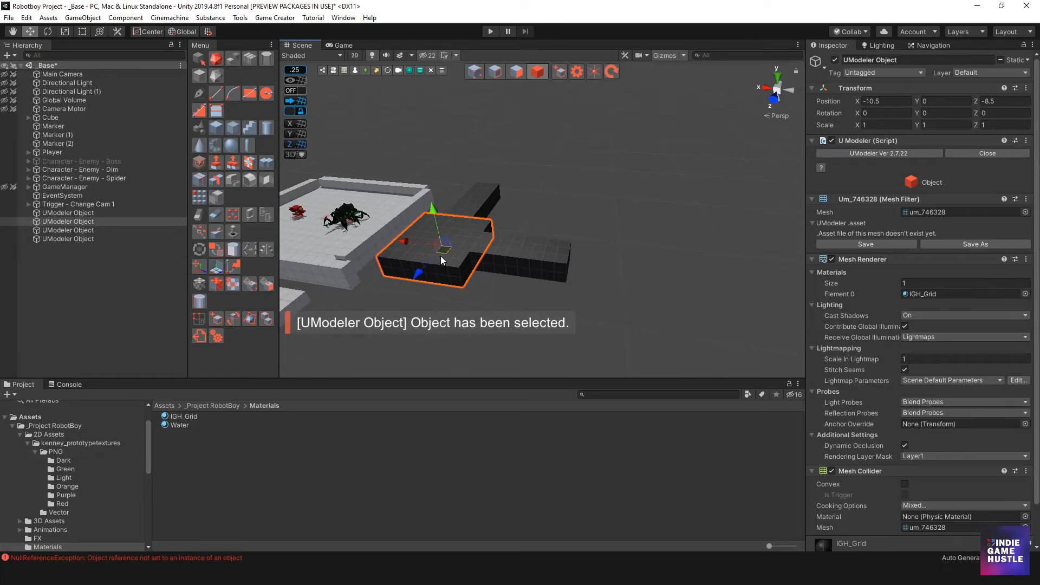
key(ctrl+d)
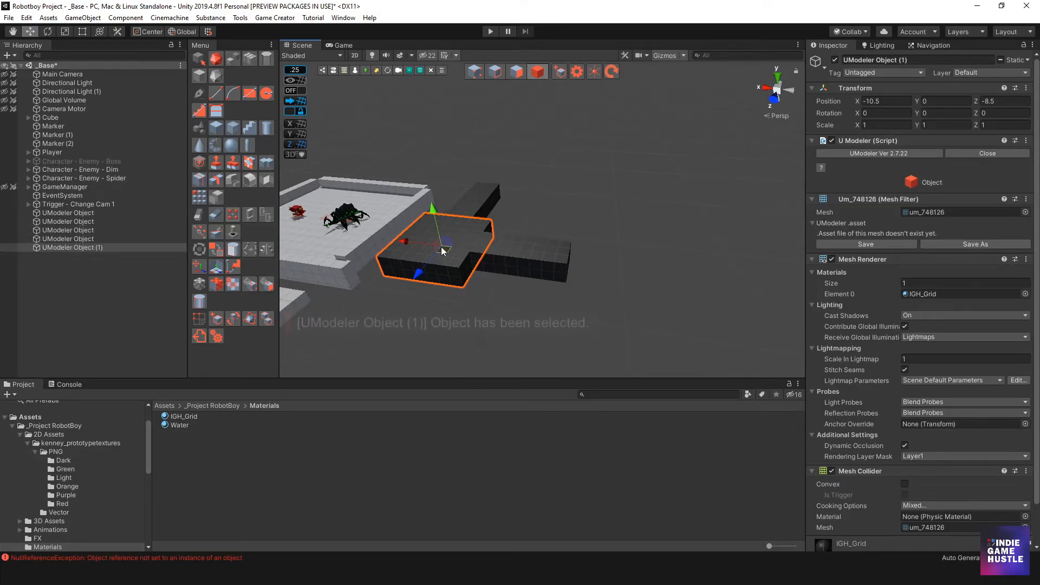
drag(408, 240, 561, 273)
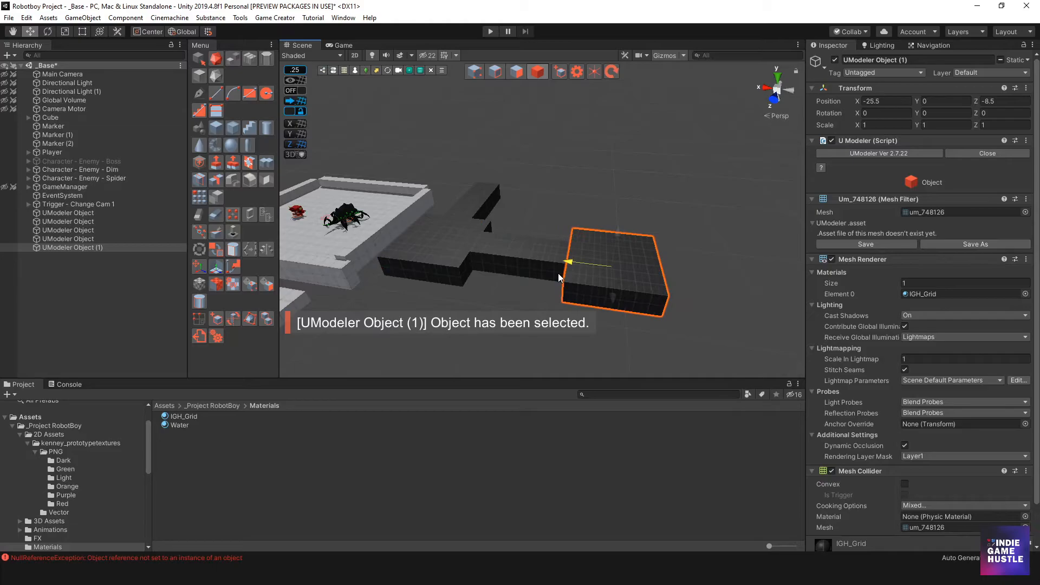
click(556, 218)
alt+drag(556, 219, 464, 277)
middle_drag(464, 277, 494, 238)
scroll(481, 234, up, 4)
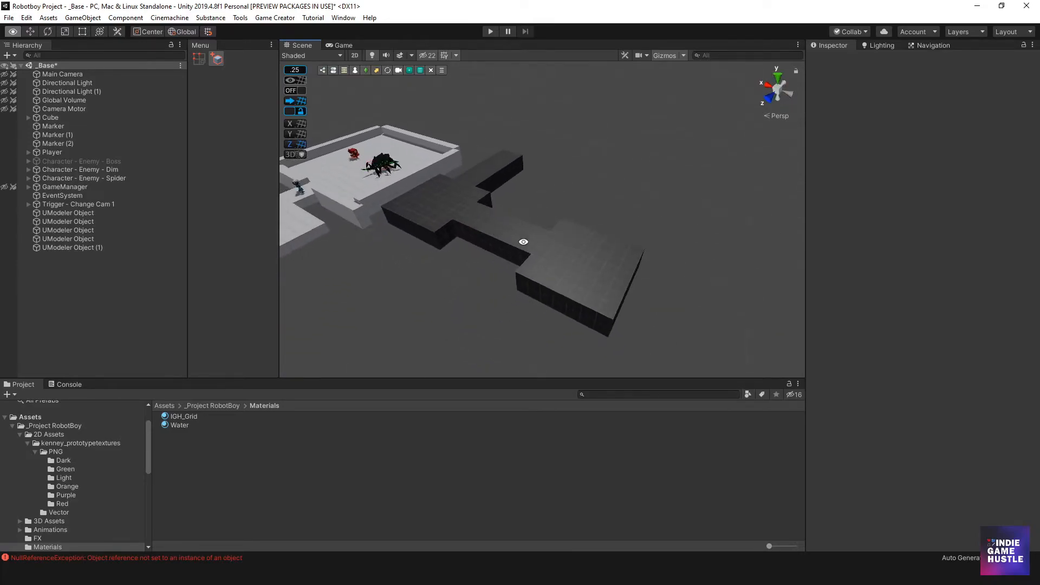
Draw a large box about 18 by 19.5 units next to the duplicated box and frame it
alt+drag(579, 253, 499, 271)
key(ctrl+z)
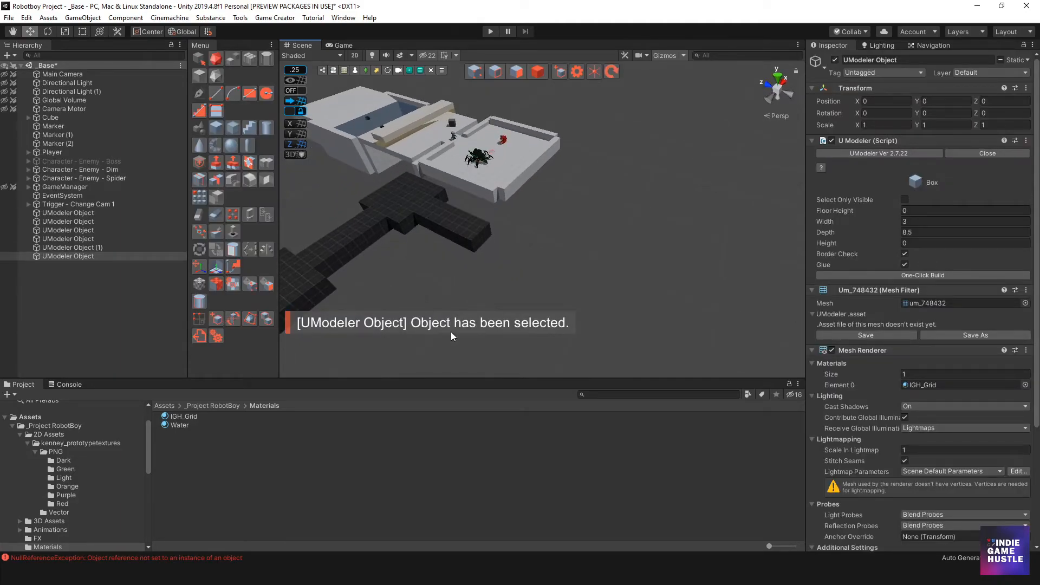
drag(431, 313, 553, 250)
click(686, 255)
click(538, 74)
alt+drag(467, 246, 443, 210)
key(f)
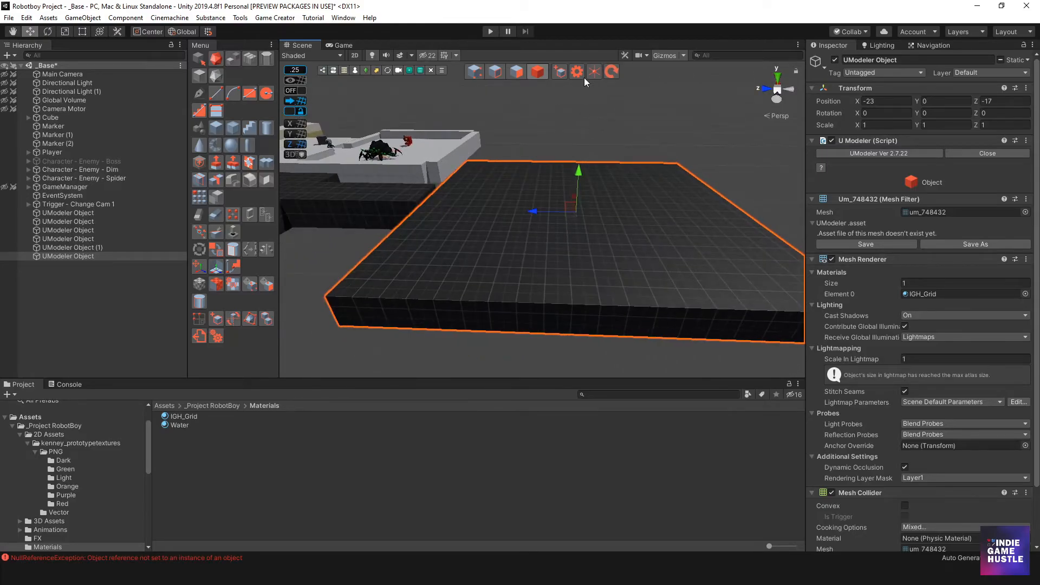
Examine the large box's top face in Polygon mode, then return to Object mode and deselect
click(518, 72)
click(529, 205)
alt+drag(575, 150, 623, 190)
scroll(558, 209, down, 6)
middle_drag(511, 224, 515, 221)
alt+drag(516, 221, 588, 228)
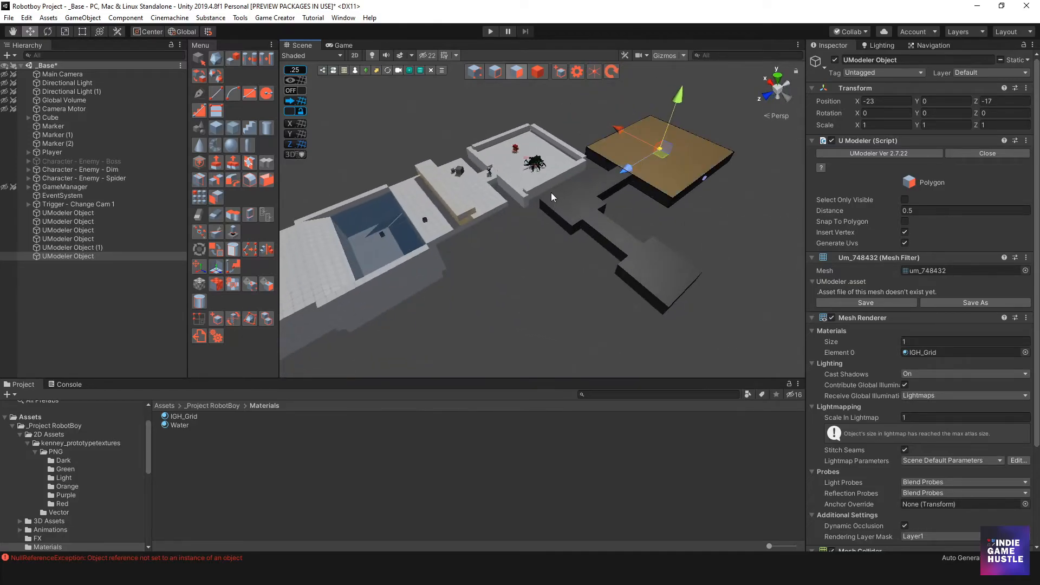
alt+drag(492, 232, 521, 260)
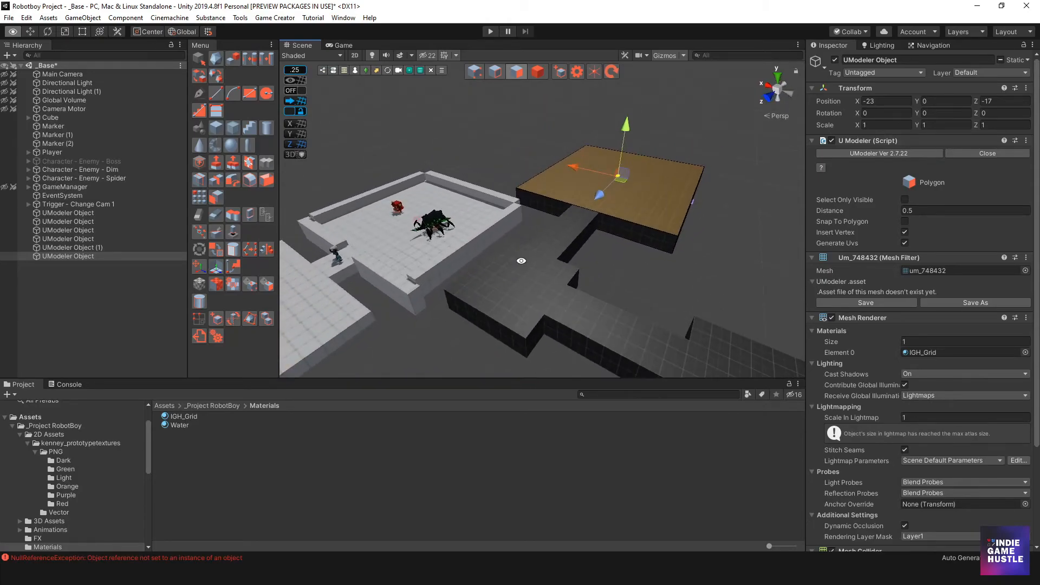
click(533, 77)
scroll(499, 141, up, 4)
alt+drag(528, 153, 432, 173)
alt+drag(677, 187, 573, 199)
alt+middle_drag(573, 199, 404, 130)
alt+drag(404, 130, 520, 200)
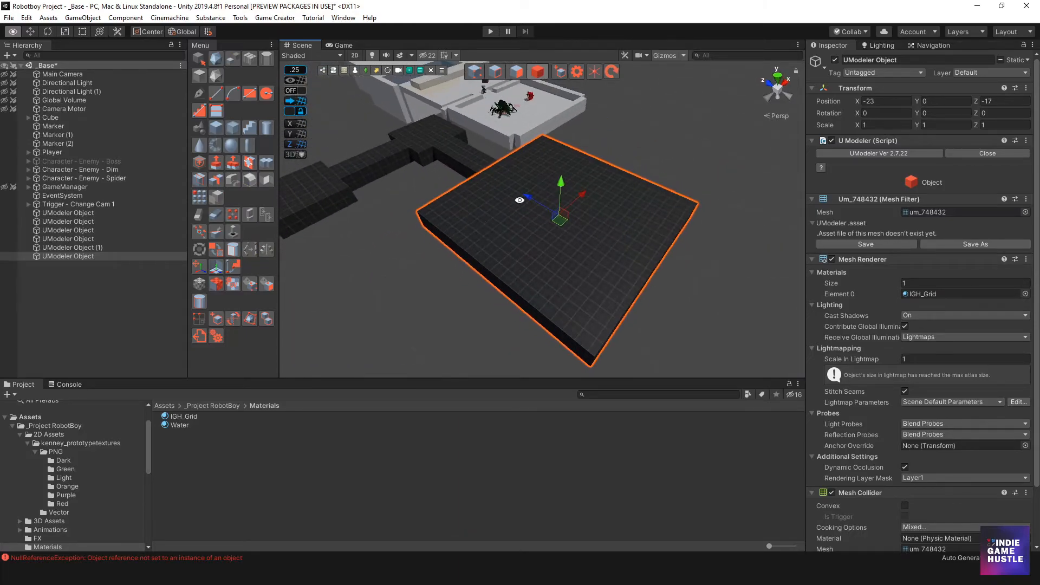
click(398, 243)
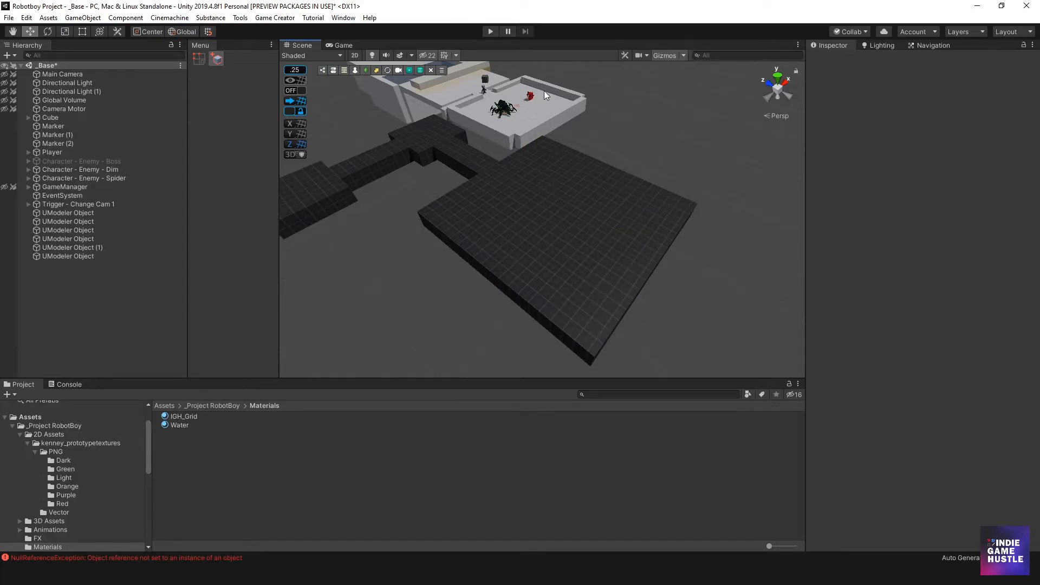
Try to draw a 1-unit-wide wall about 19.5 units long along the large box's edge
alt+drag(542, 206, 509, 202)
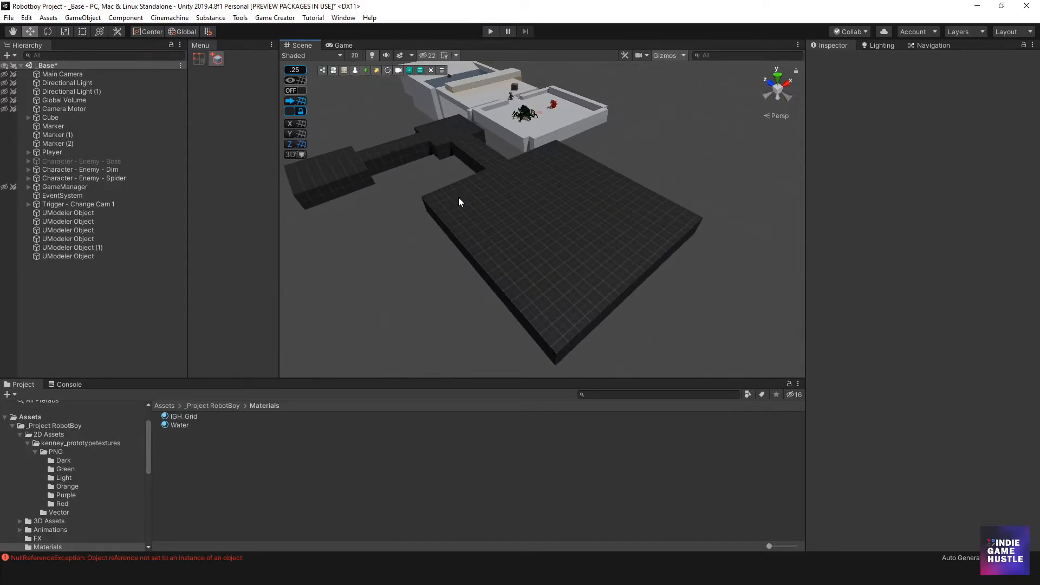
click(483, 266)
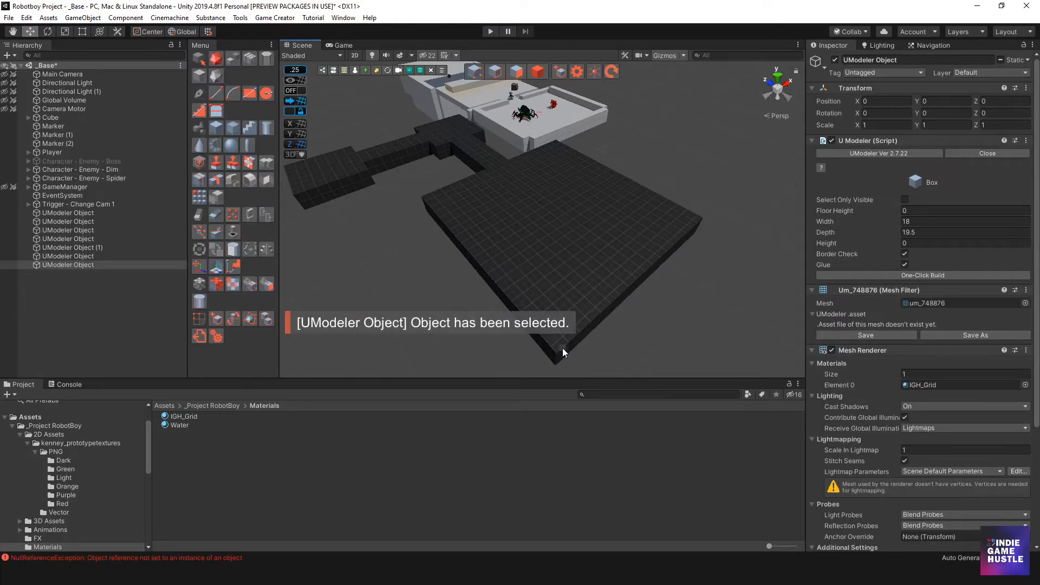
alt+drag(564, 346, 592, 311)
click(625, 331)
scroll(625, 331, down, 2)
alt+drag(577, 348, 671, 320)
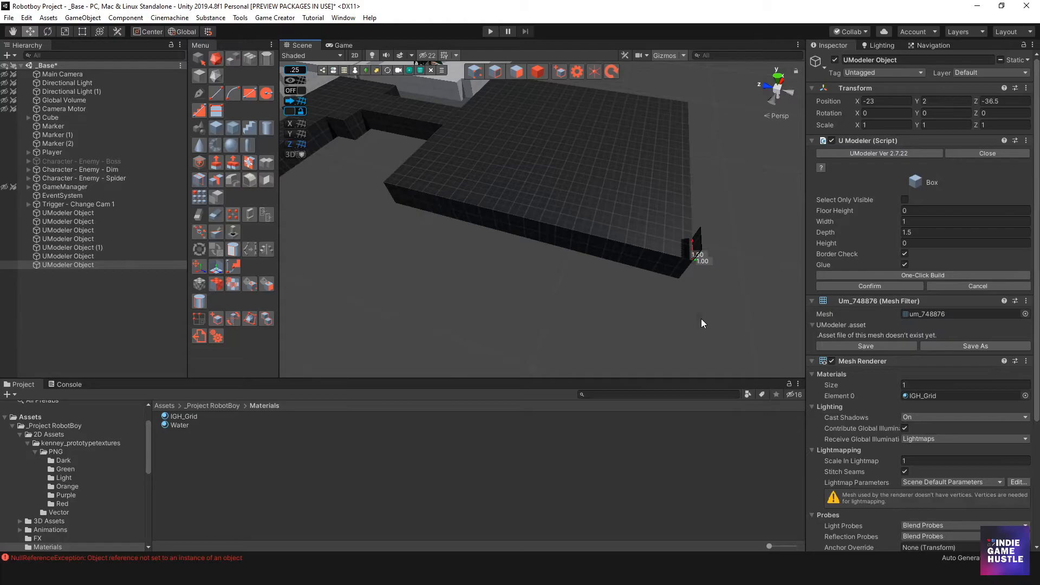
key(ctrl+z)
alt+drag(535, 202, 772, 294)
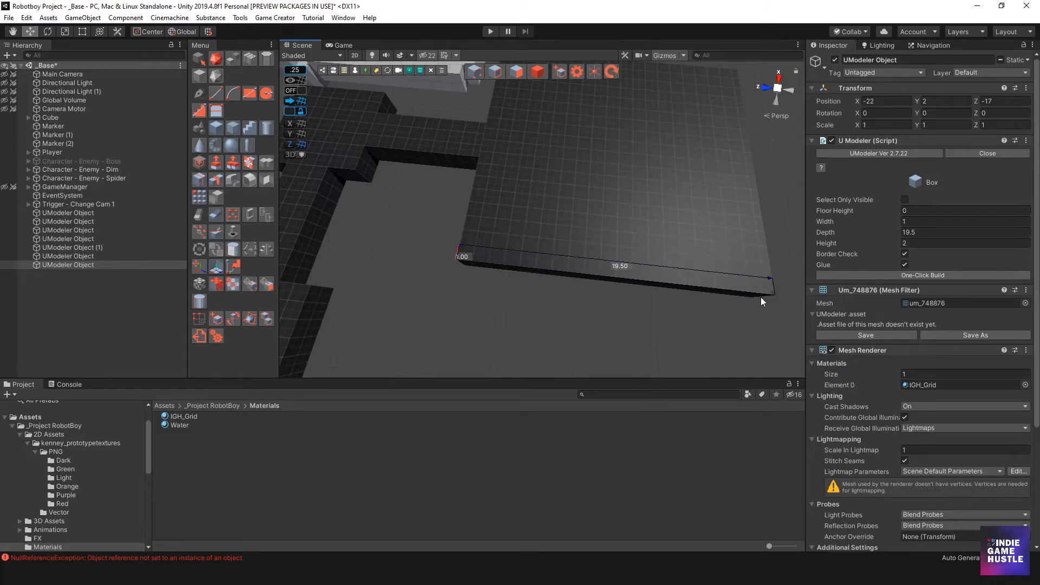
click(759, 297)
alt+drag(759, 297, 512, 204)
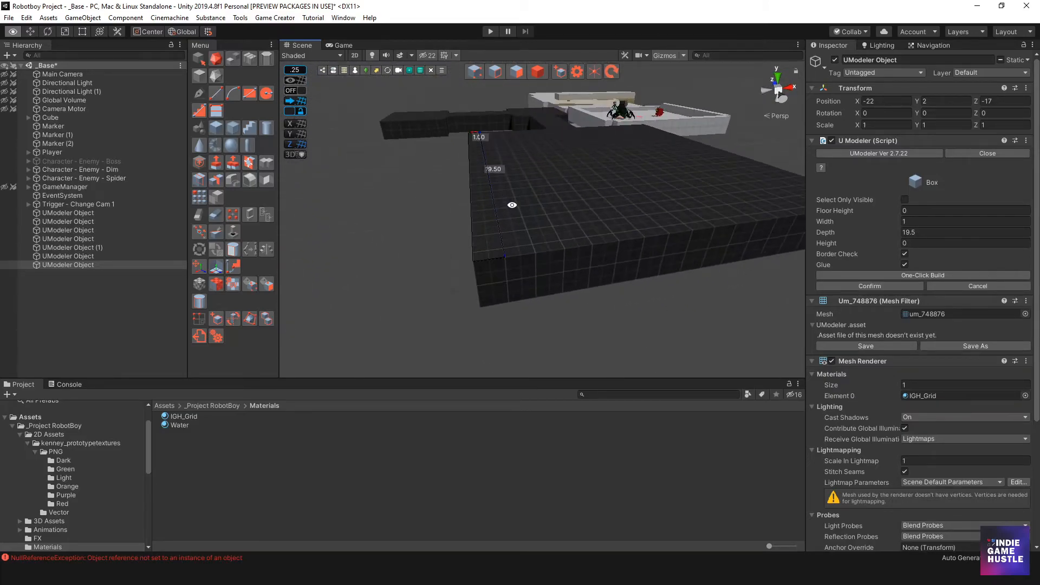
click(515, 70)
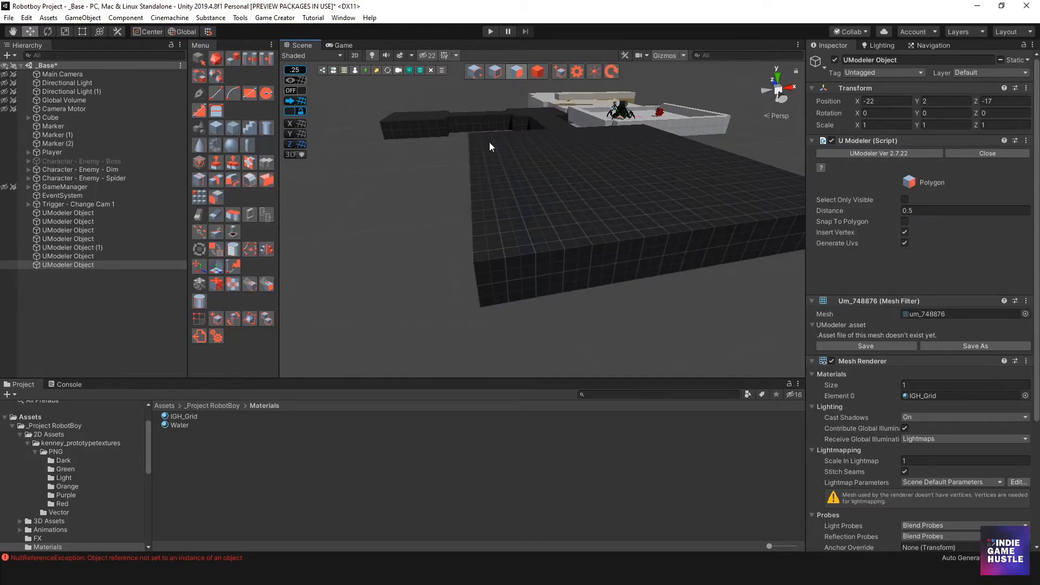
key(ctrl+z)
mouse_move(490, 202)
alt+mouse_down()
mouse_move(566, 196)
mouse_move(499, 172)
mouse_move(463, 189)
mouse_move(483, 199)
alt+mouse_up()
key(ctrl+z)
Draw a 1 by 3 box, 1 unit high, on the large box's edge and extend its end face 16.5 units into a wall
key(alt+grave)
click(484, 191)
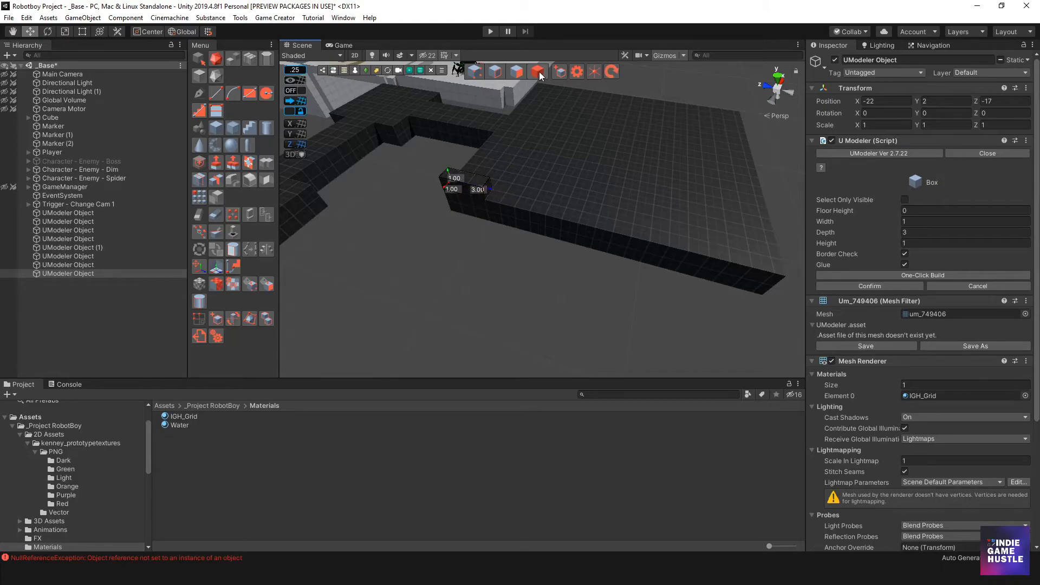
click(517, 73)
click(489, 192)
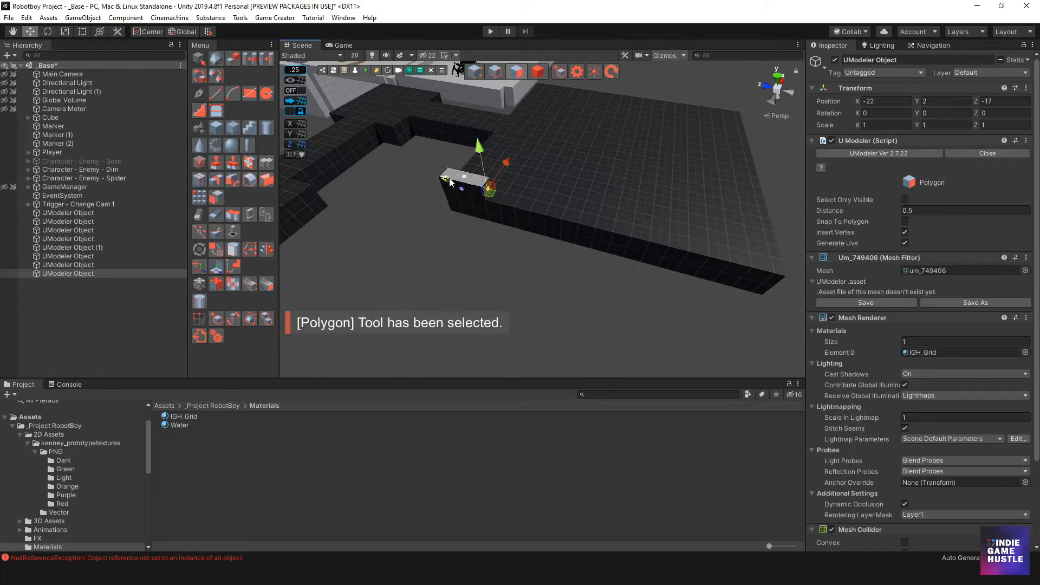
drag(469, 186, 509, 236)
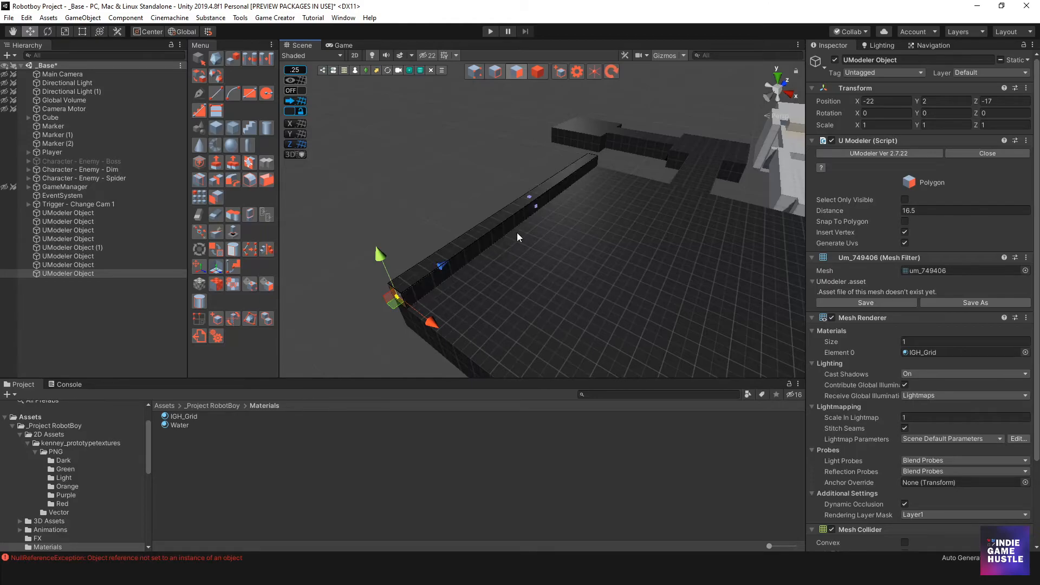
click(525, 237)
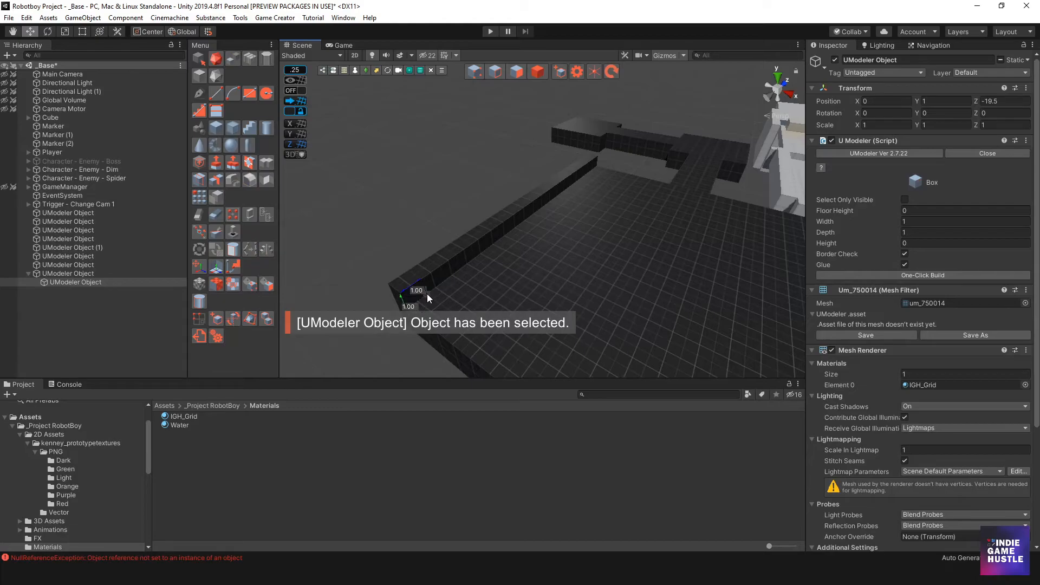
Draw another 1-unit-wide wall about 17 units long along the adjacent edge of the large box
scroll(509, 331, down, 10)
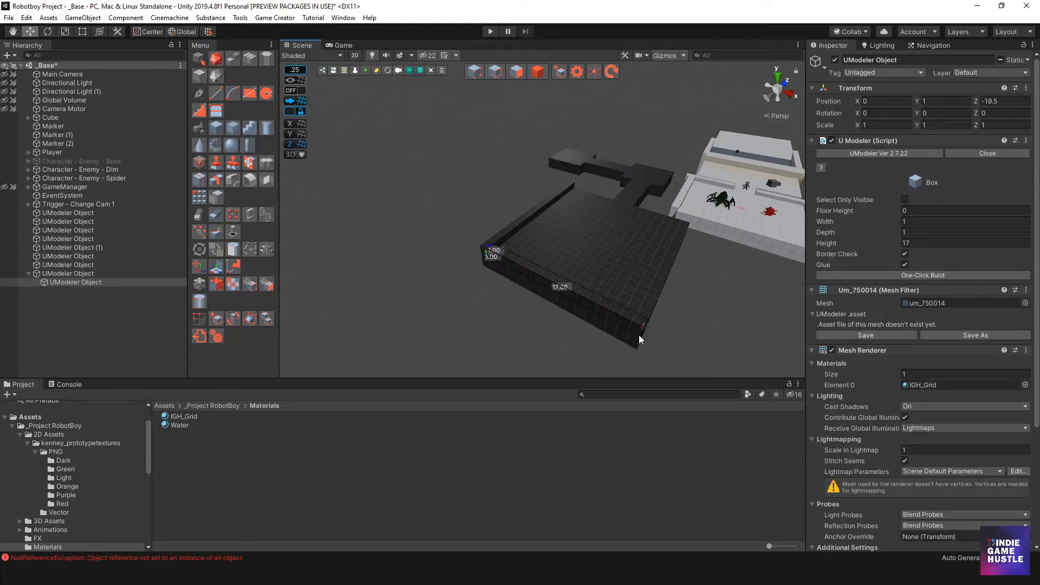
click(639, 334)
alt+drag(639, 335, 415, 265)
alt+middle_drag(415, 264, 493, 204)
scroll(479, 290, up, 8)
alt+drag(493, 222, 471, 237)
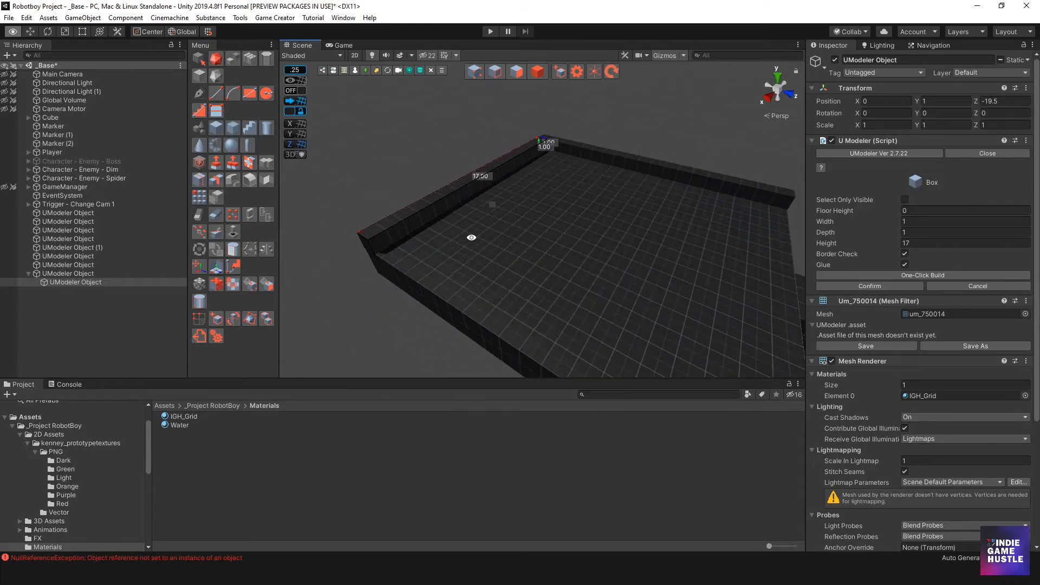
click(372, 239)
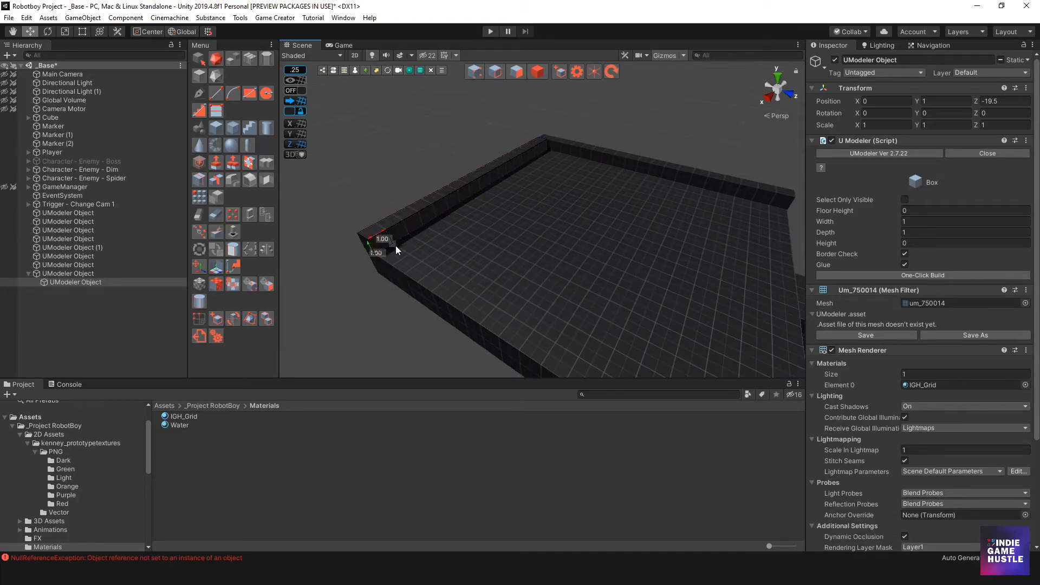
Draw a third wall along the next edge of the large box and confirm it
scroll(504, 293, down, 4)
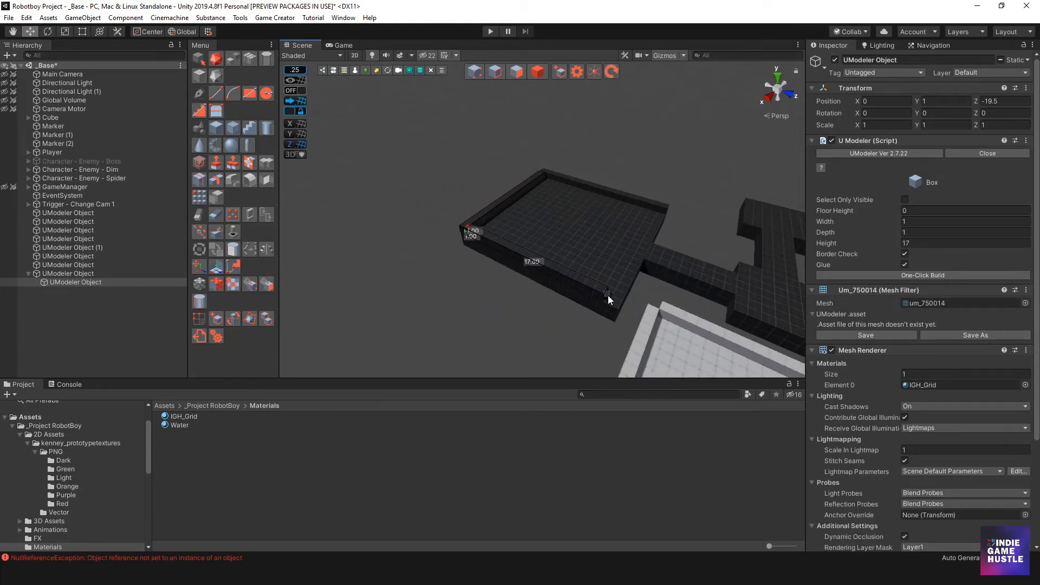
click(620, 307)
alt+drag(566, 301, 500, 242)
key(Return)
scroll(466, 242, up, 4)
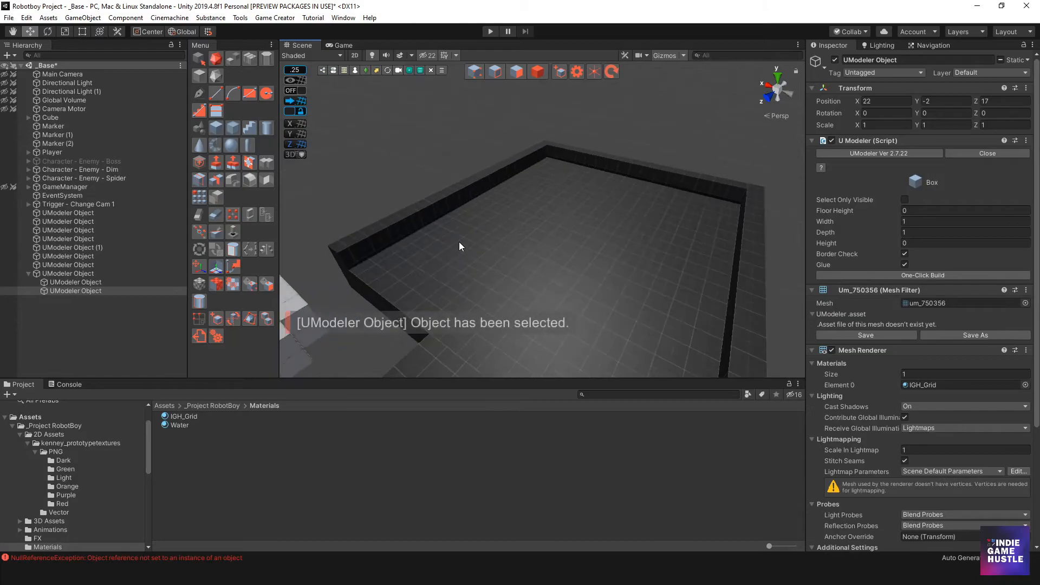
Draw a 1-unit-wide wall about 6.5 units long on the last edge, leaving a gap for the path, and return to Object mode
middle_drag(407, 241, 451, 246)
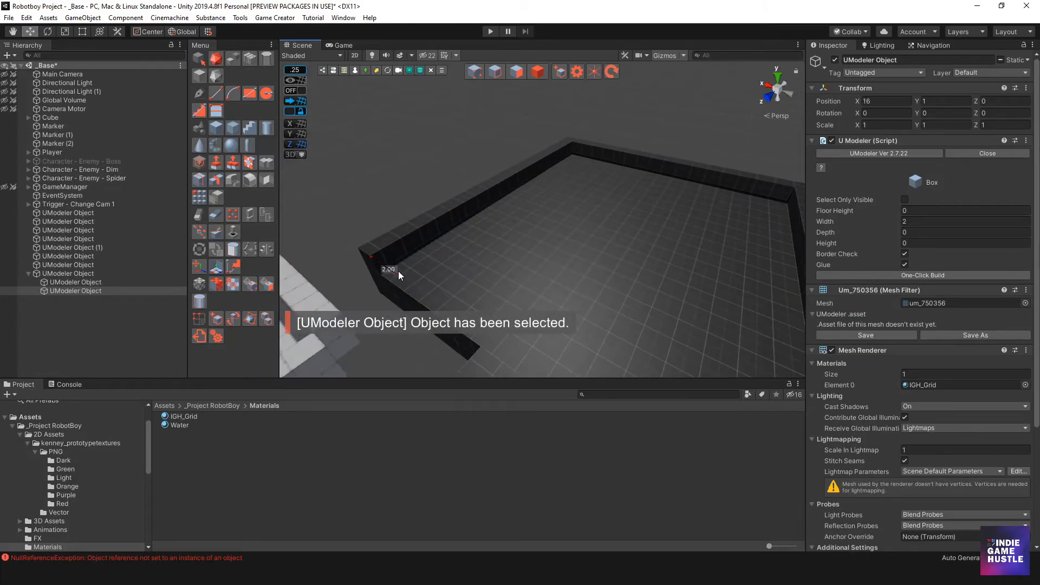
key(ctrl+z)
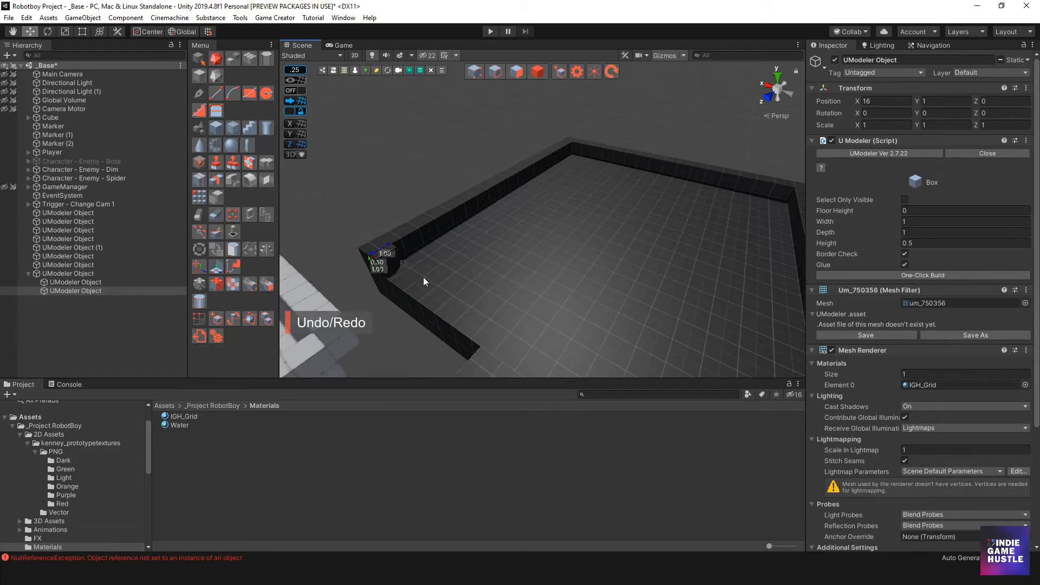
scroll(460, 291, down, 2)
click(501, 321)
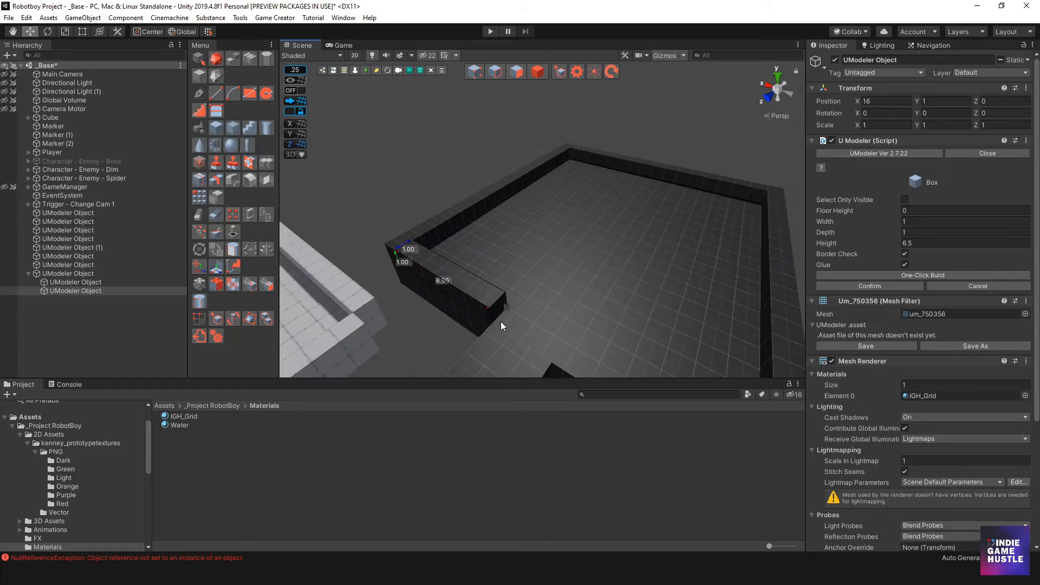
alt+drag(522, 305, 502, 280)
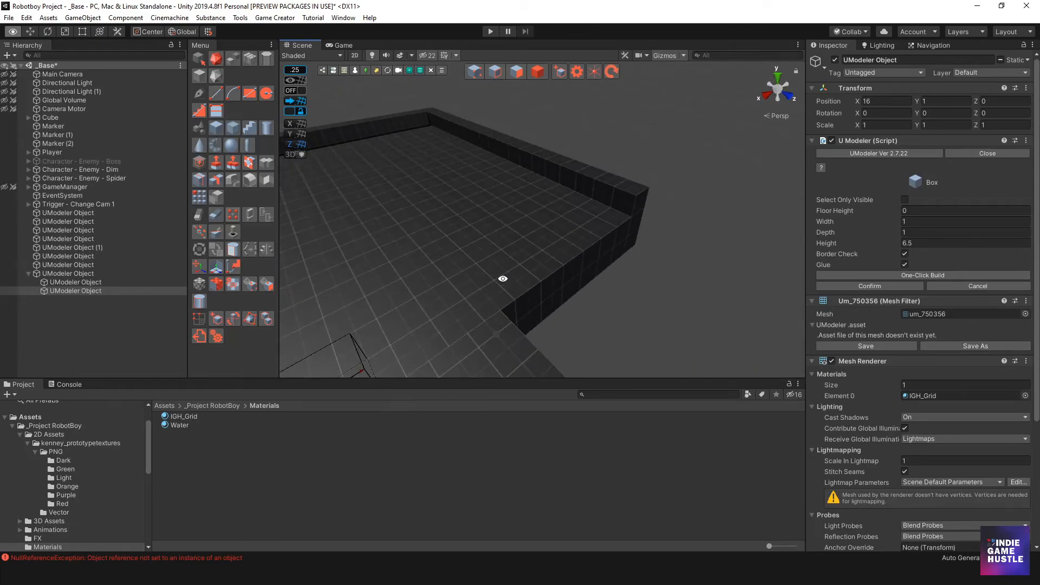
drag(616, 189, 632, 213)
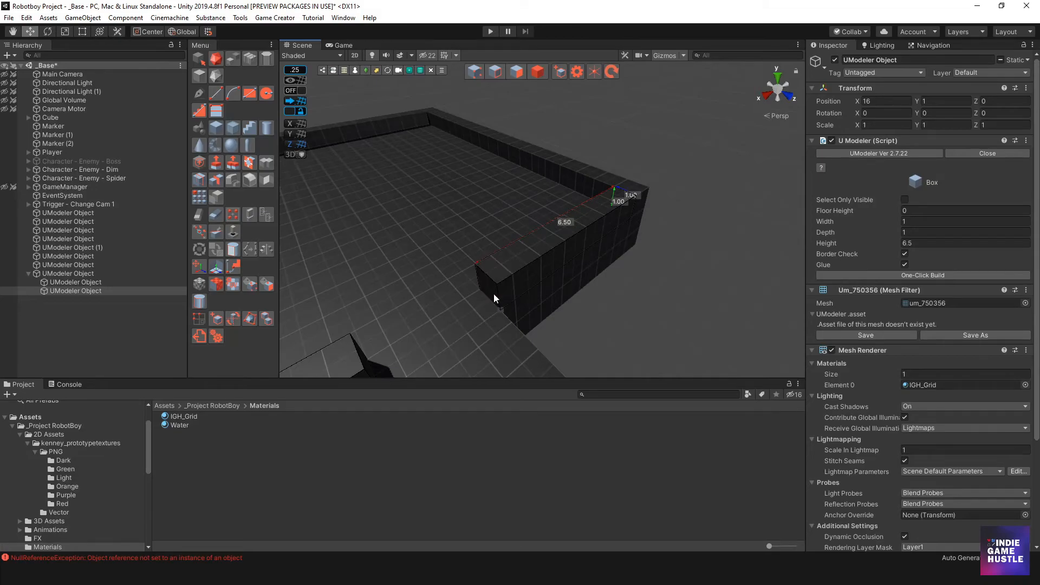
click(493, 293)
alt+drag(492, 292, 514, 286)
click(537, 71)
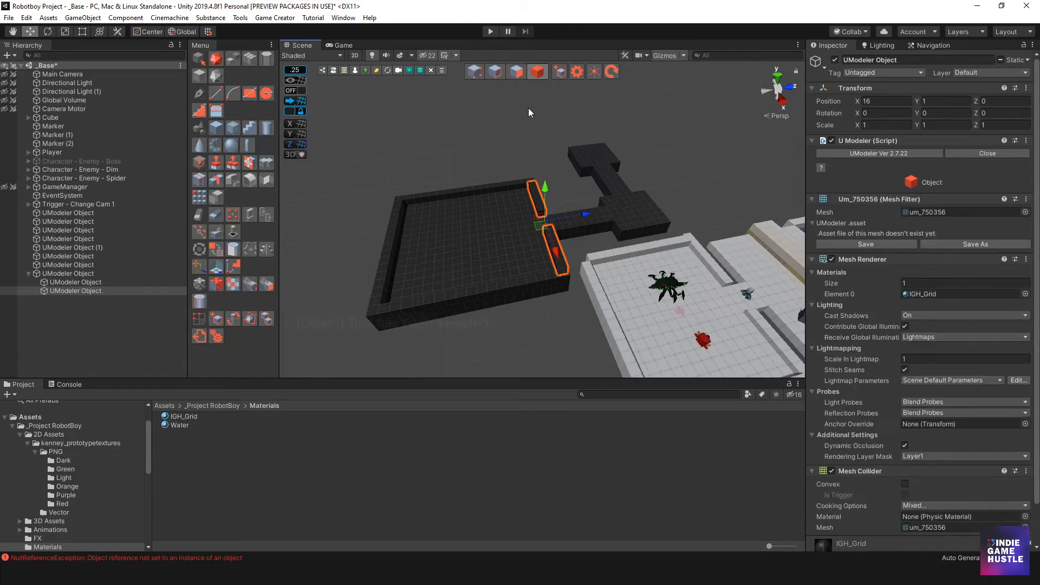
Try to raise the selected walls object, undo the move, and deselect it
click(460, 190)
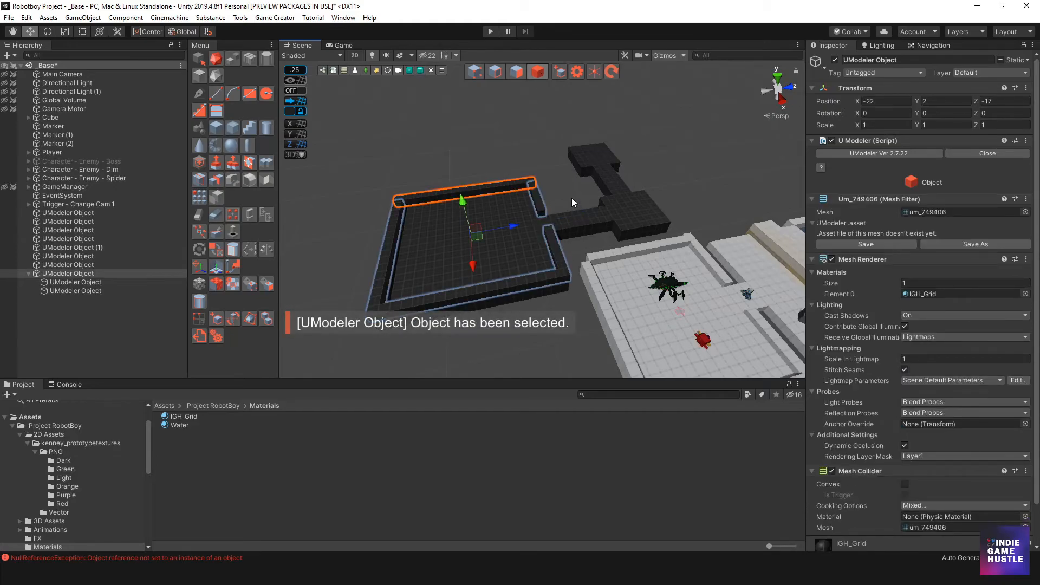
click(557, 194)
click(434, 193)
alt+drag(457, 246, 458, 191)
key(ctrl+z)
alt+scroll(458, 191, up, 4)
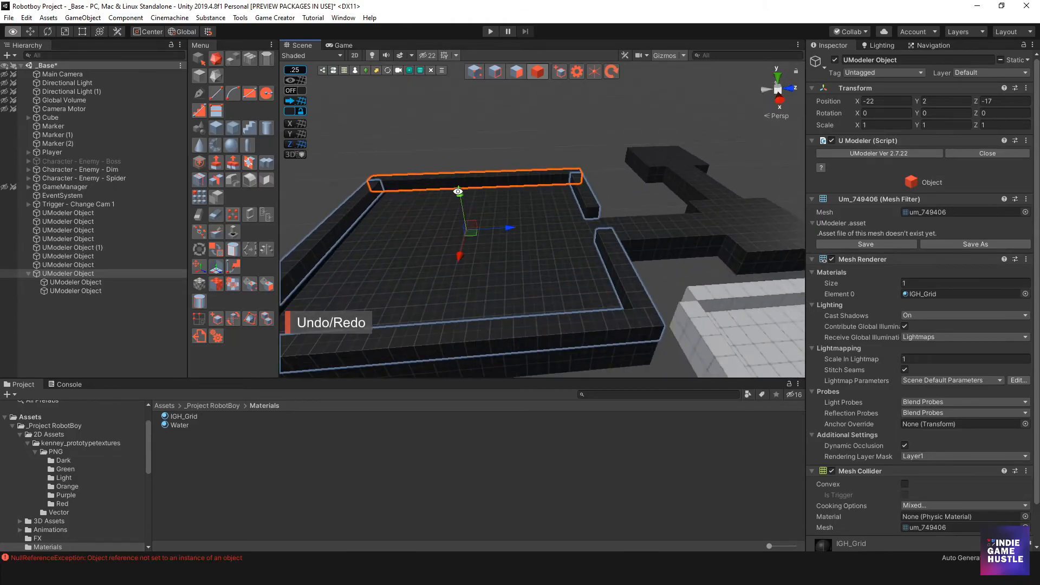
click(422, 153)
alt+drag(423, 154, 466, 219)
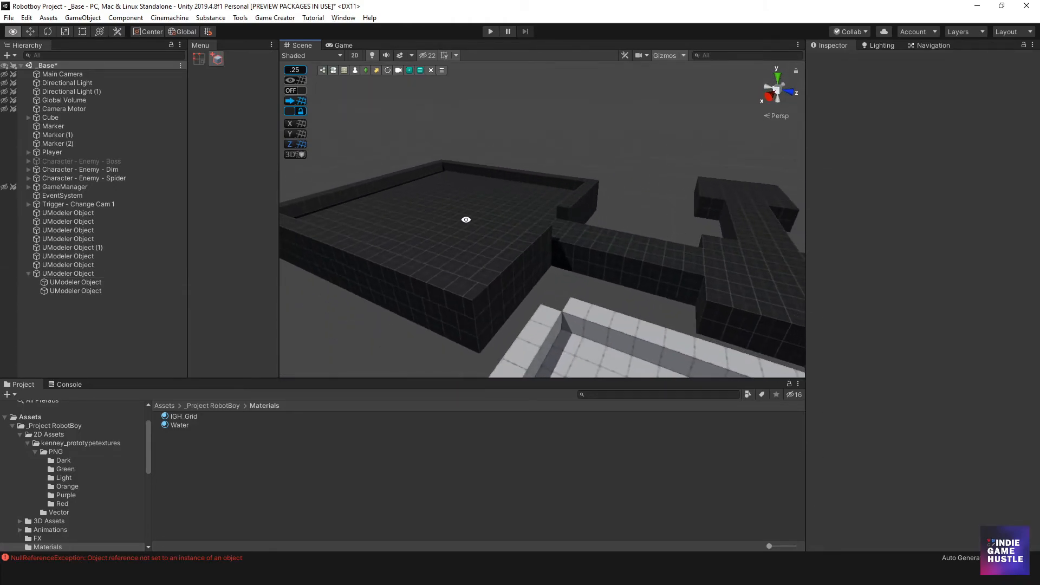
Move the Character - Enemy - Dim and Character - Enemy - Spider objects into the new walled arena
scroll(538, 239, down, 4)
alt+drag(538, 239, 399, 281)
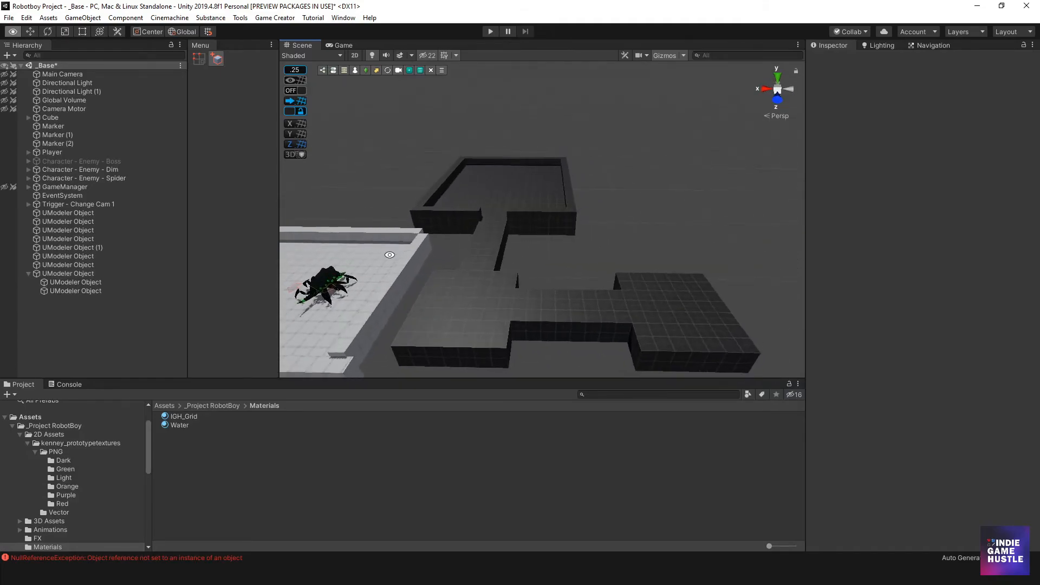
middle_drag(400, 280, 431, 216)
scroll(432, 216, down, 4)
alt+drag(557, 221, 566, 249)
scroll(518, 232, up, 5)
alt+drag(494, 215, 531, 201)
scroll(520, 238, up, 5)
alt+middle_drag(490, 245, 560, 260)
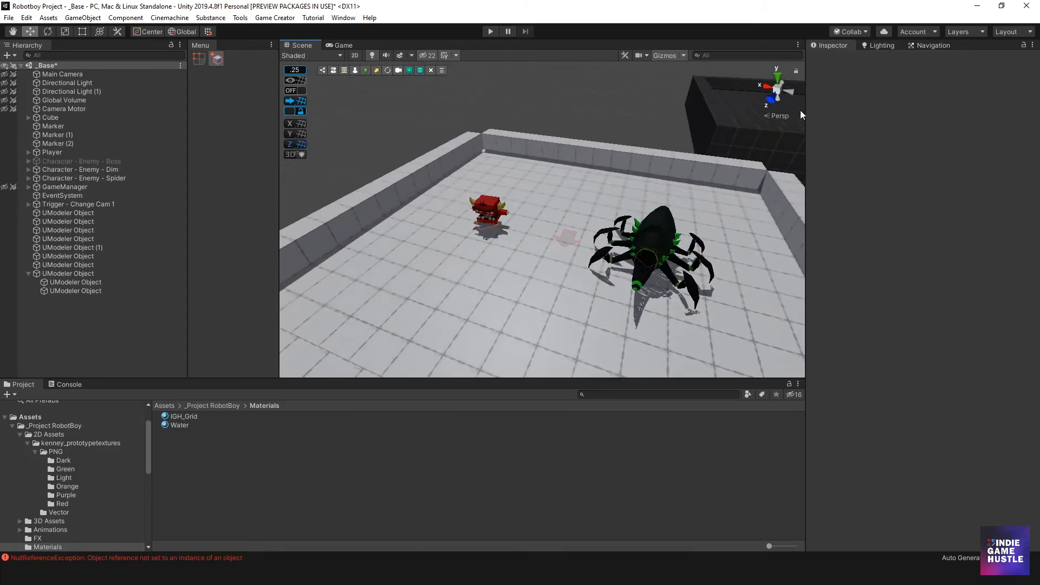
alt+drag(662, 209, 553, 230)
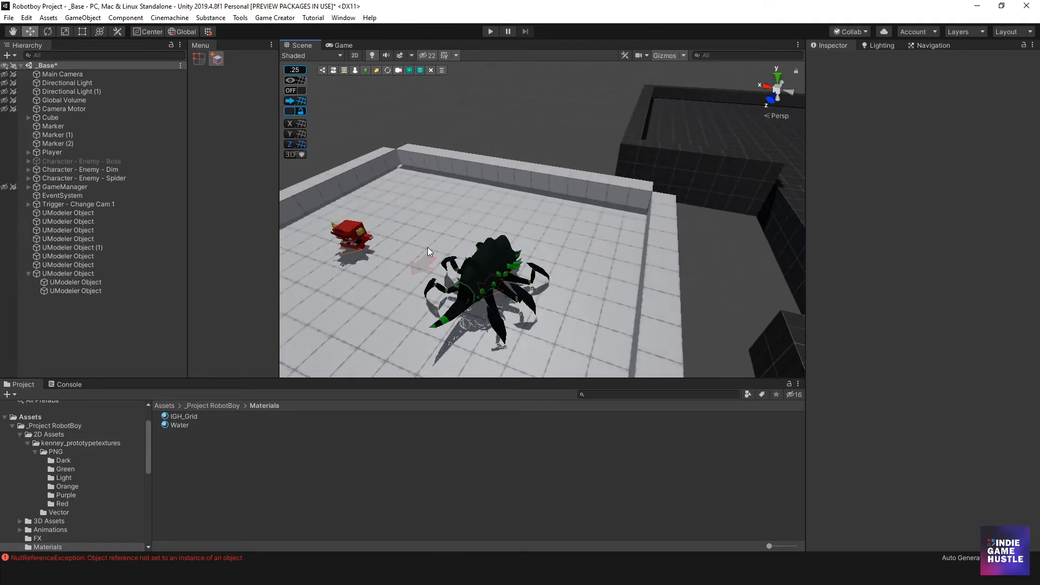
click(356, 236)
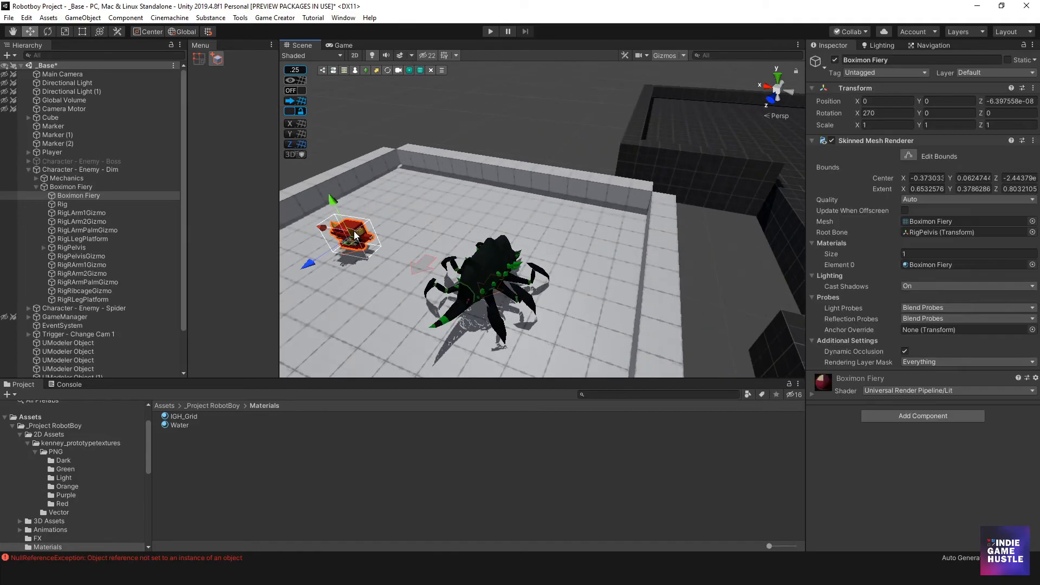
click(36, 186)
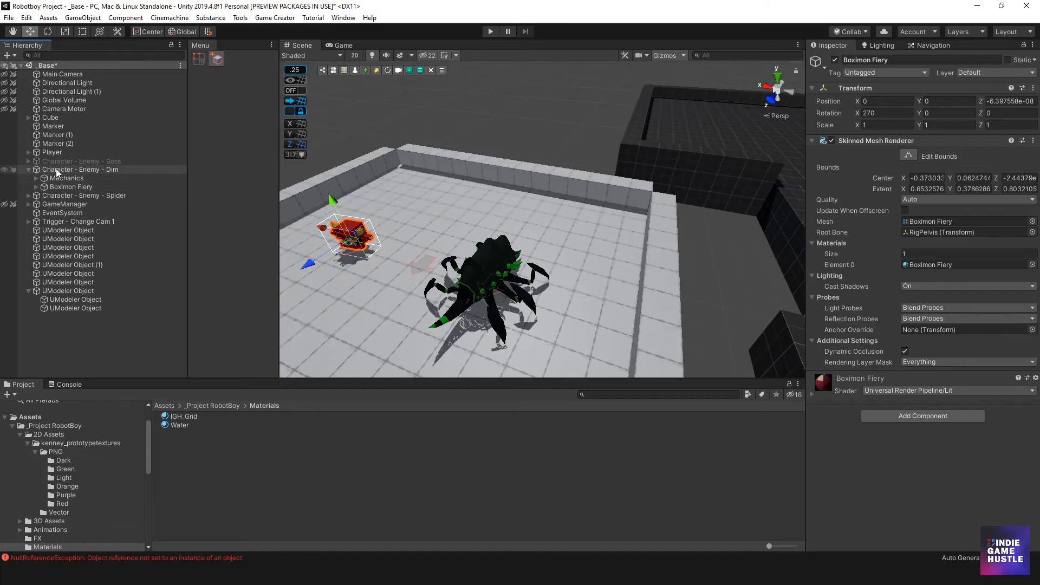
click(28, 170)
click(74, 170)
shift+click(75, 177)
alt+drag(403, 244, 475, 295)
drag(410, 255, 597, 242)
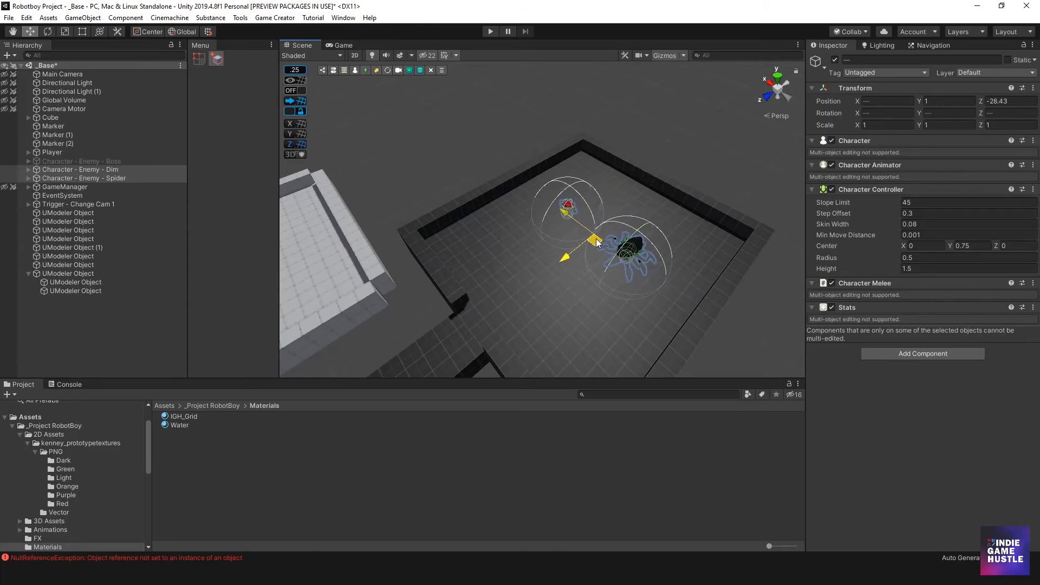
alt+drag(579, 282, 565, 229)
drag(591, 166, 596, 152)
middle_drag(535, 209, 583, 205)
alt+drag(584, 206, 586, 263)
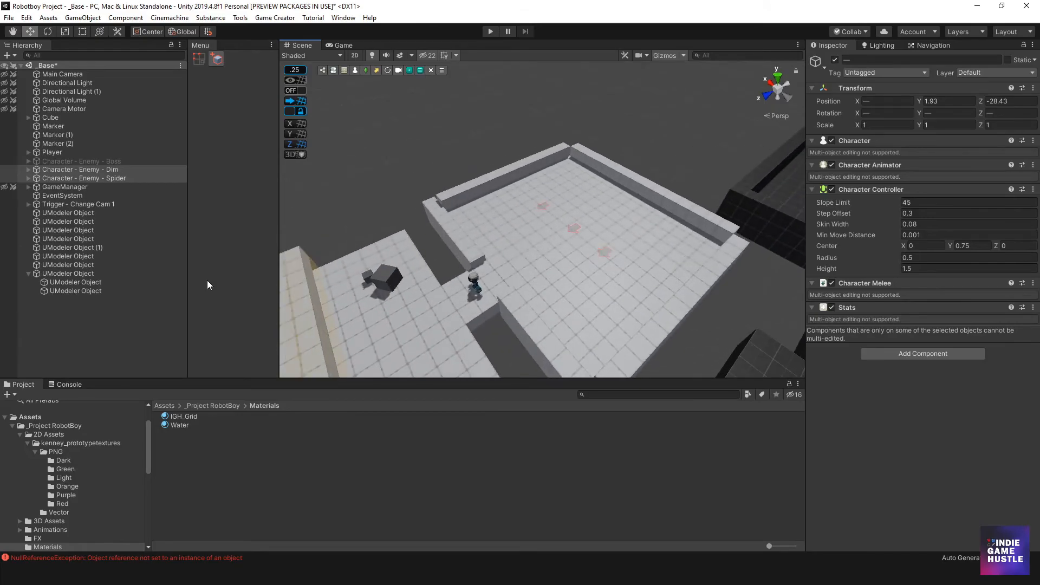
Activate Character - Enemy - Boss and move it into the new arena
click(113, 162)
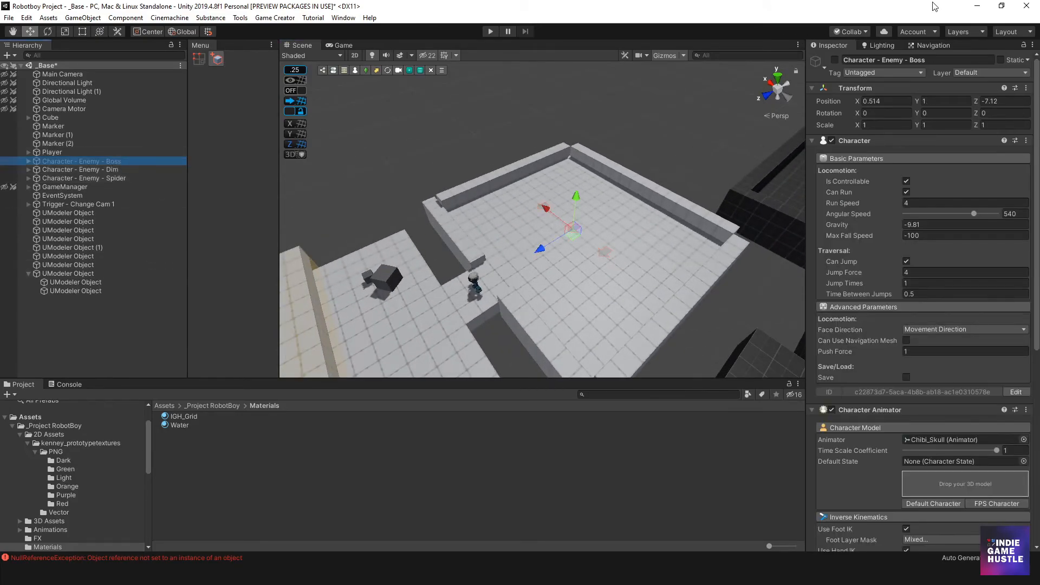
click(836, 60)
middle_drag(585, 239, 499, 218)
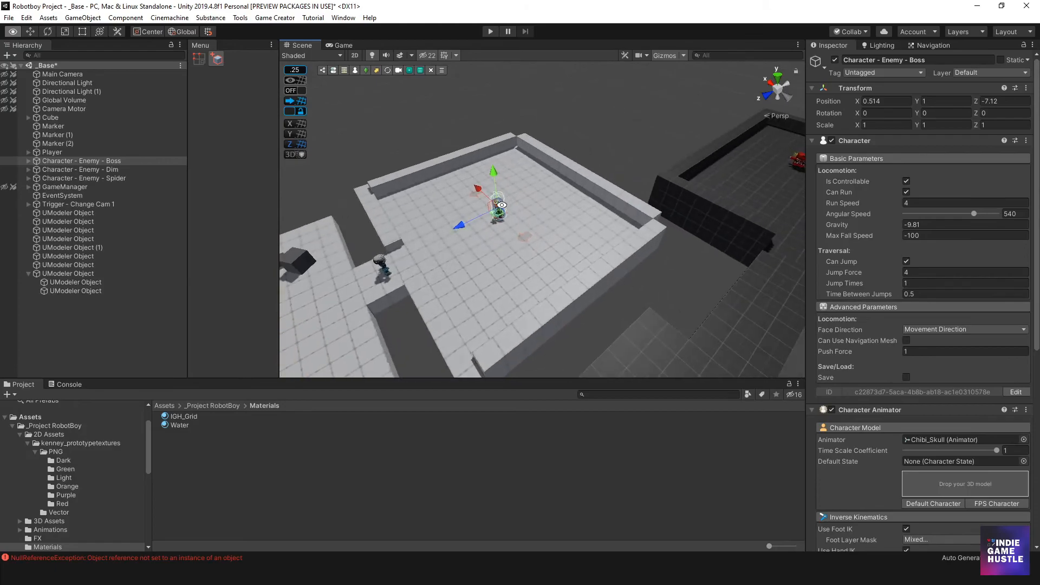
drag(499, 218, 727, 195)
middle_drag(464, 248, 677, 206)
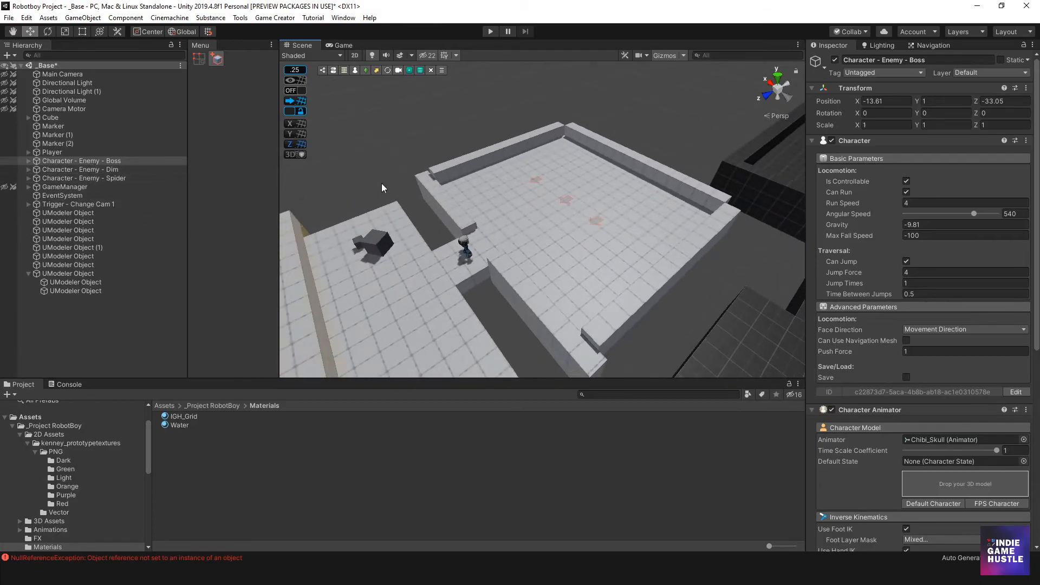
Select Marker, Marker (1) and Marker (2) together and move them into the new arena
click(538, 178)
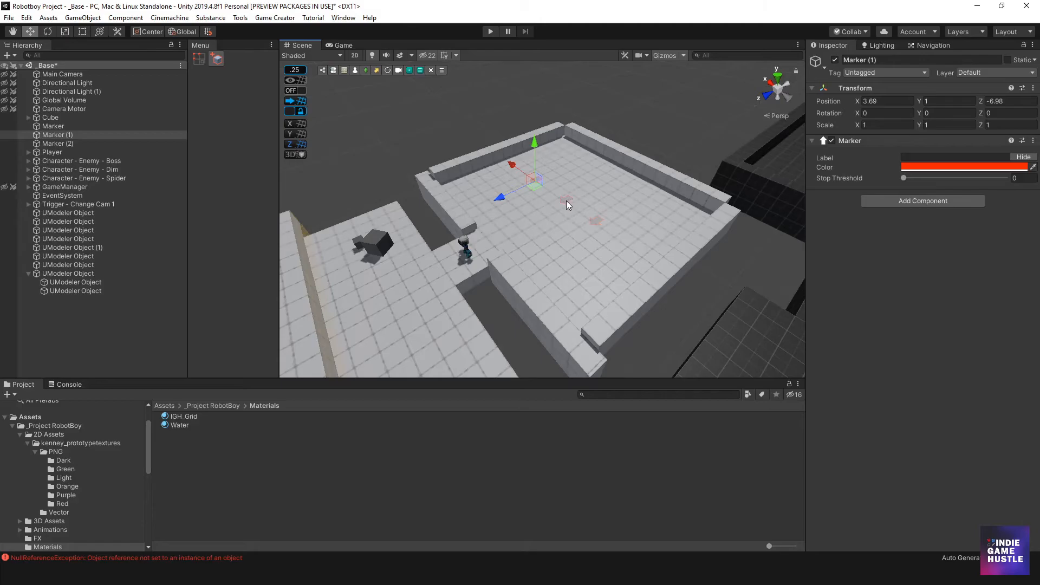
click(62, 126)
shift+click(69, 144)
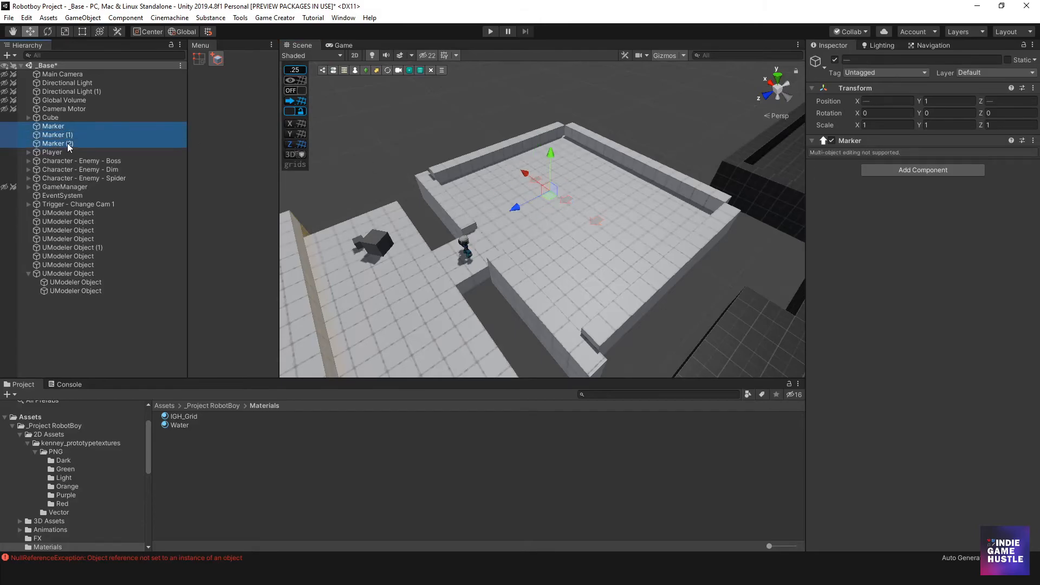
scroll(611, 228, down, 3)
middle_drag(611, 227, 449, 262)
drag(351, 254, 626, 249)
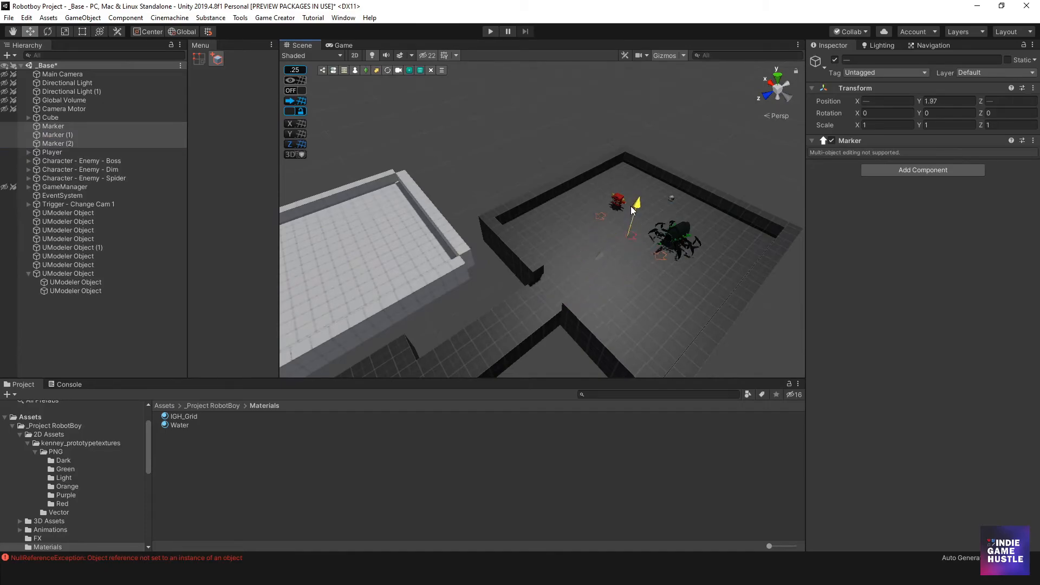
Reposition the first Marker inside the new arena and frame it
click(63, 136)
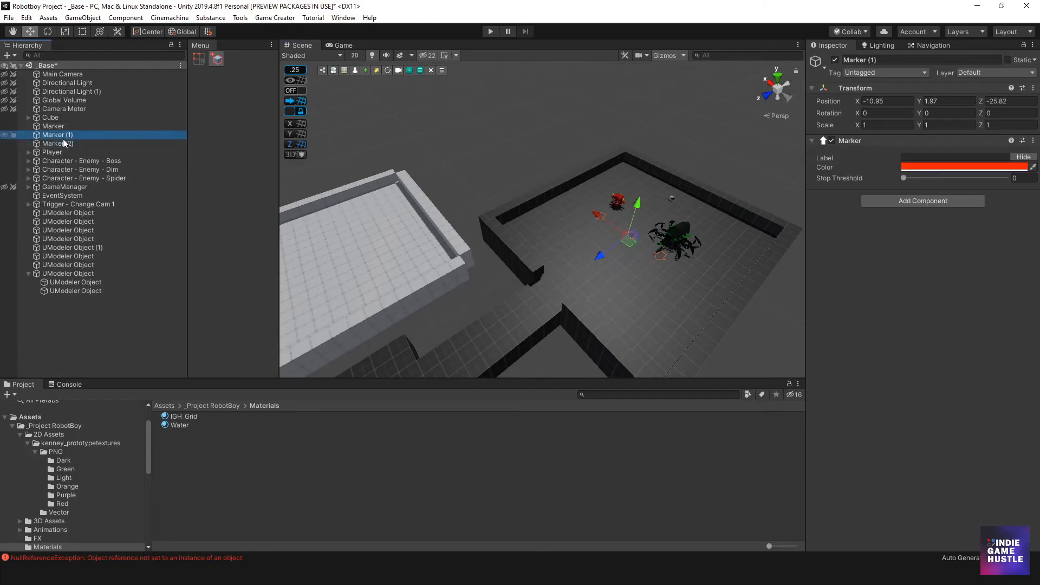
click(60, 125)
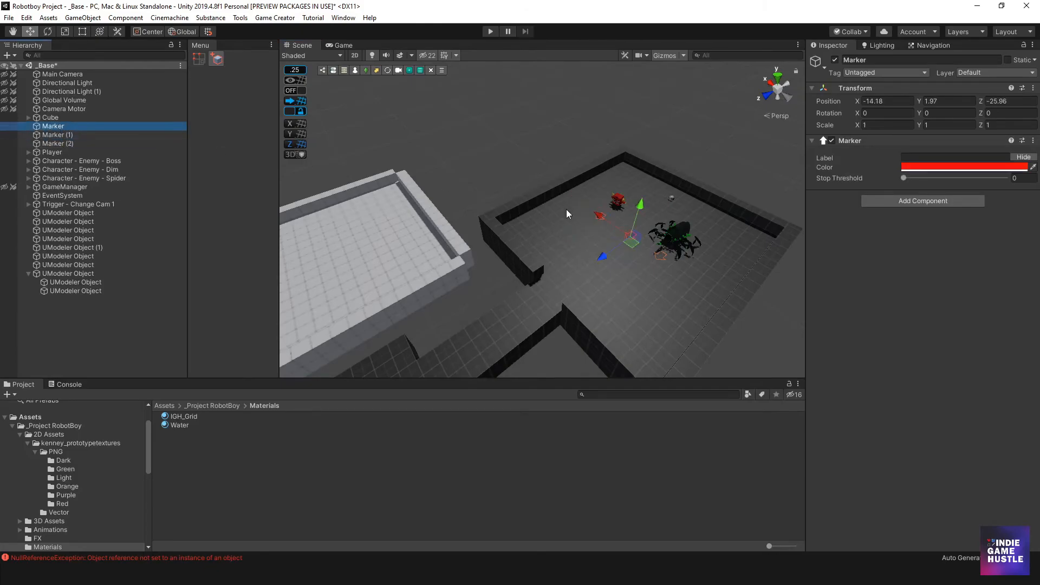
mouse_move(648, 239)
mouse_down()
mouse_move(560, 239)
mouse_move(537, 223)
mouse_up()
key(f)
alt+scroll(537, 223, up, 14)
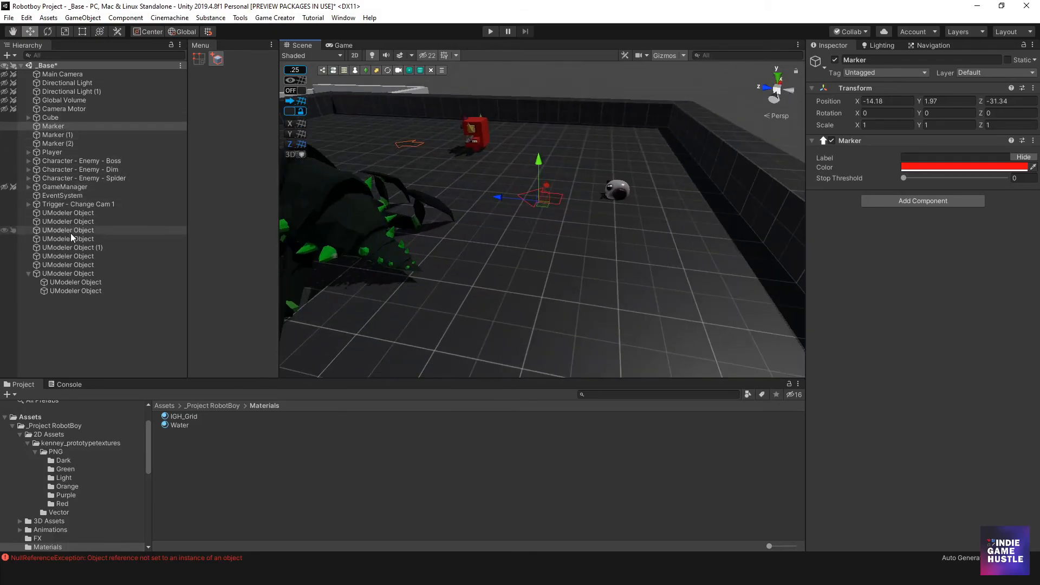
Delete the white arena's wall segment that faces the dark path
click(81, 160)
drag(623, 168, 495, 163)
drag(405, 170, 432, 168)
scroll(558, 264, down, 5)
alt+drag(558, 265, 575, 250)
scroll(528, 255, down, 5)
click(574, 253)
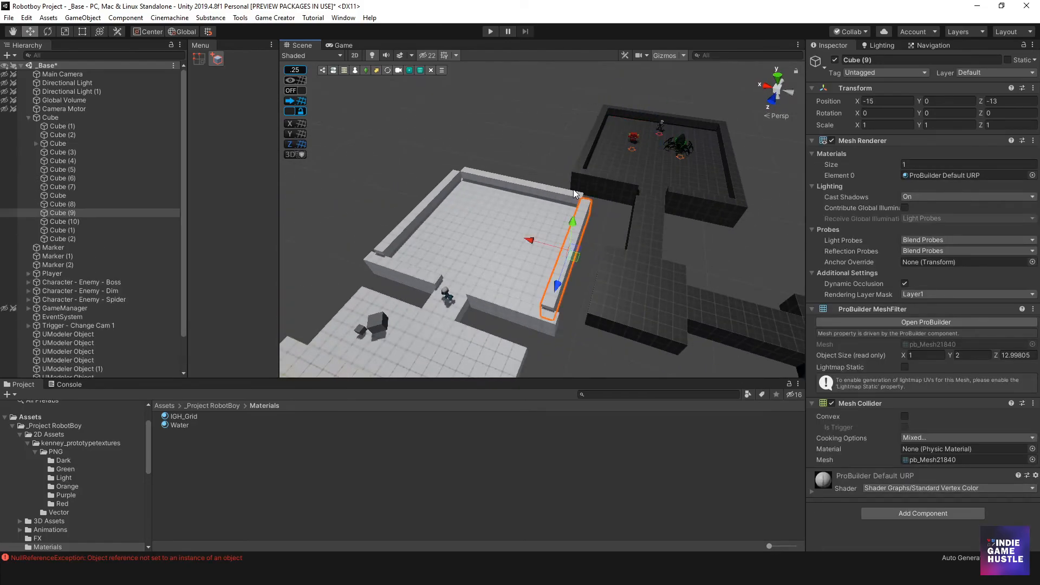
key(Delete)
Draw a box about 5 by 3.5 units, 1 unit high, in the gap between the white arena and the dark path
scroll(615, 266, up, 4)
middle_drag(614, 265, 599, 204)
alt+drag(599, 205, 518, 210)
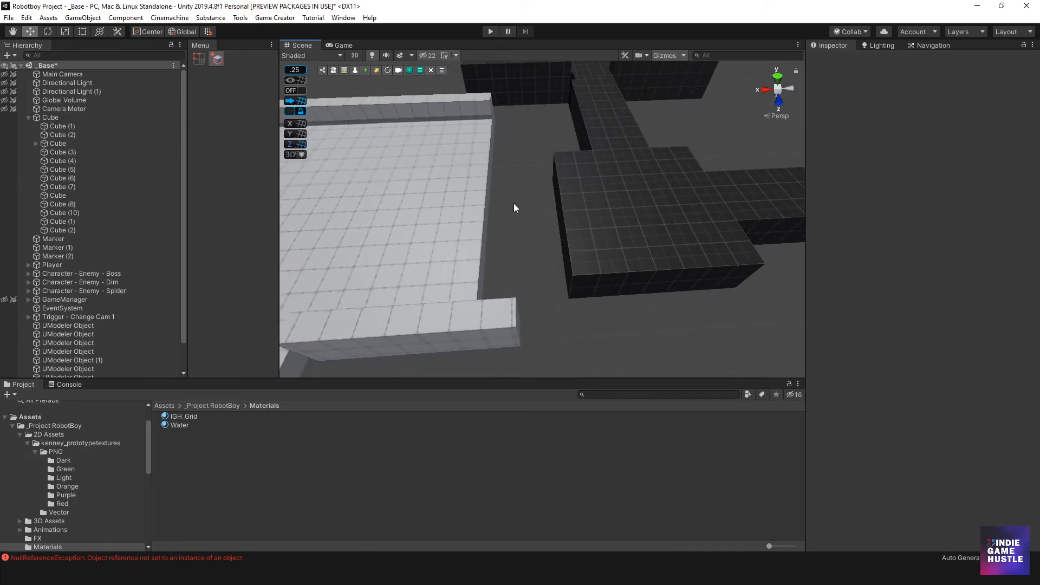
key(alt+n)
drag(454, 200, 548, 234)
click(564, 241)
alt+drag(574, 259, 651, 272)
click(494, 71)
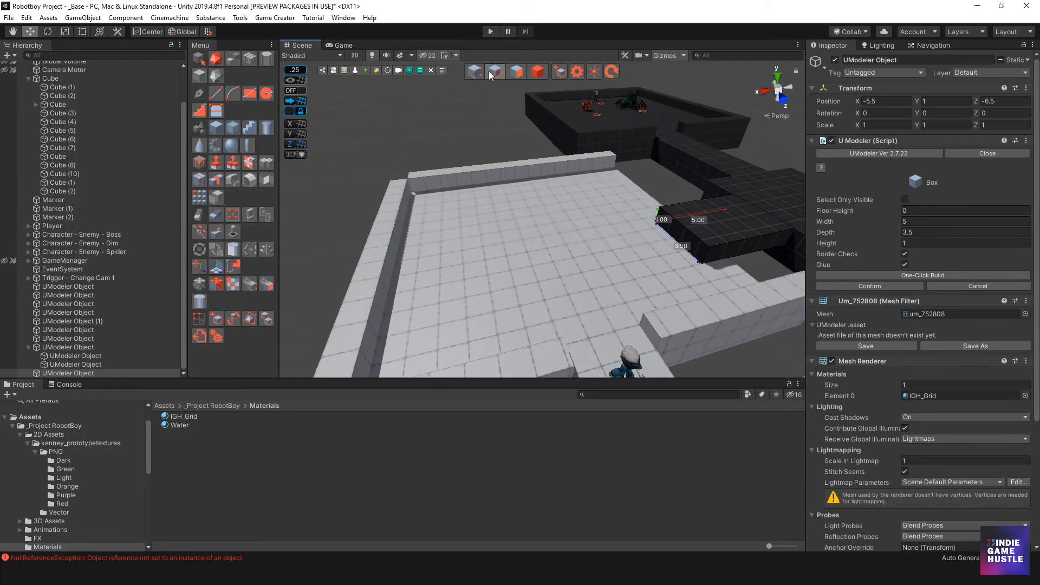
Move the new box's top edge with the Edge tool to slope it into a ramp, then return to Object mode
click(679, 247)
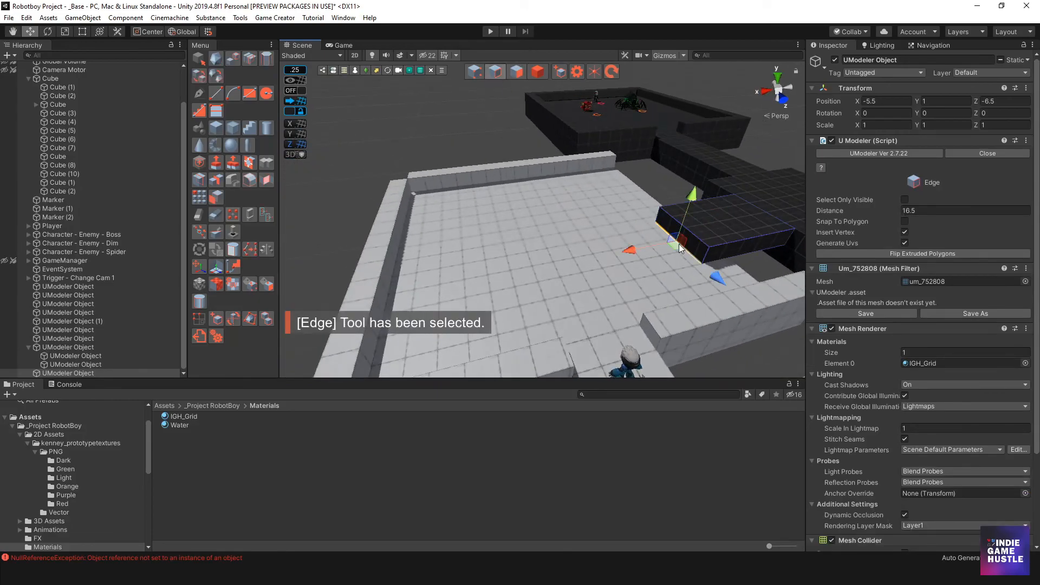
drag(644, 252, 544, 262)
scroll(544, 262, down, 10)
alt+drag(704, 262, 587, 259)
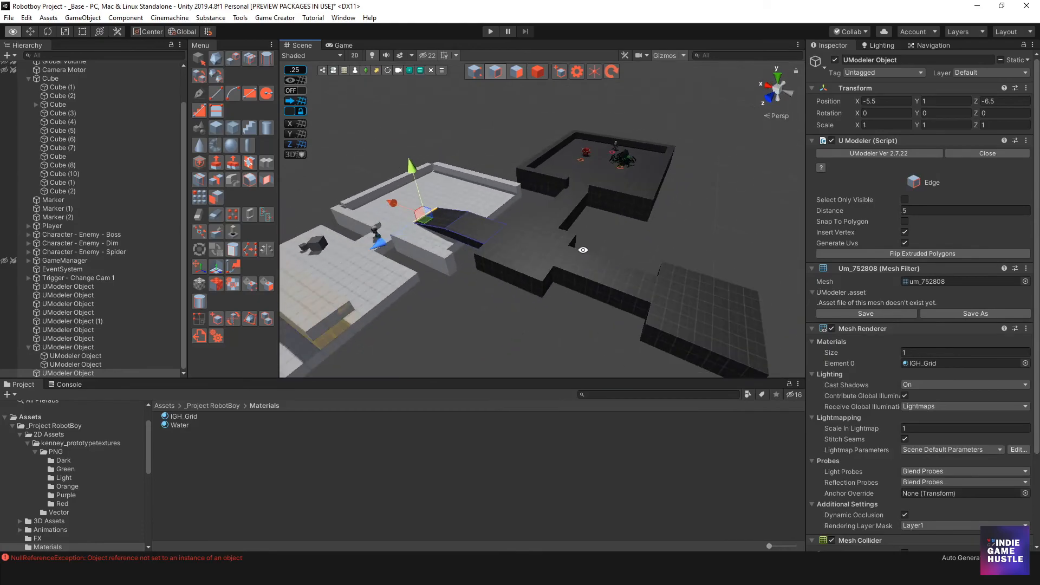
click(539, 75)
click(530, 137)
Orbit around the level blockout to review the arenas, paths and ramp
alt+drag(652, 214, 573, 261)
scroll(566, 247, up, 4)
middle_drag(563, 244, 538, 295)
scroll(538, 294, down, 3)
alt+drag(539, 295, 563, 253)
middle_drag(564, 252, 569, 230)
drag(807, 235, 913, 235)
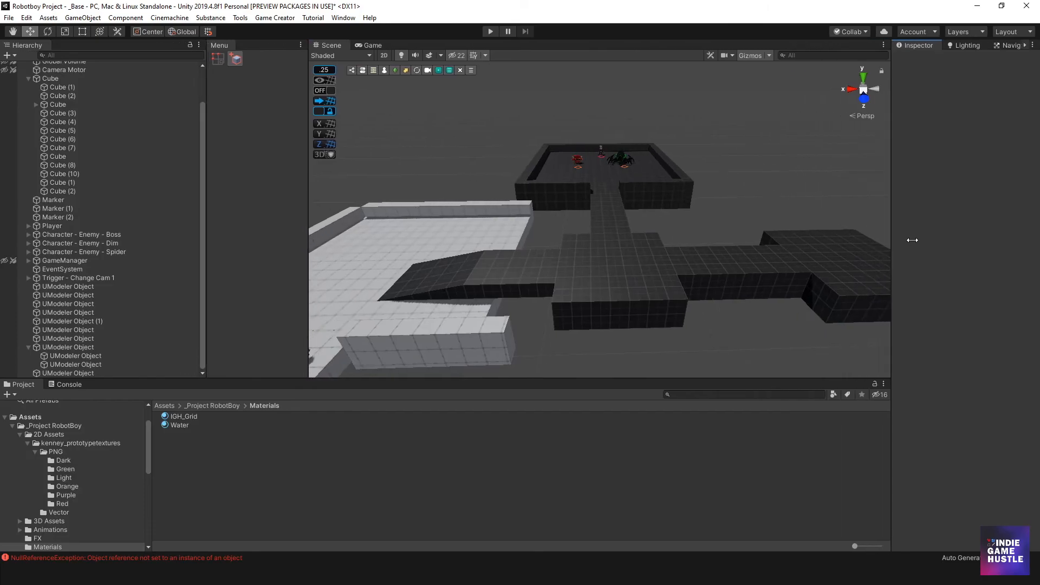
alt+drag(572, 264, 679, 192)
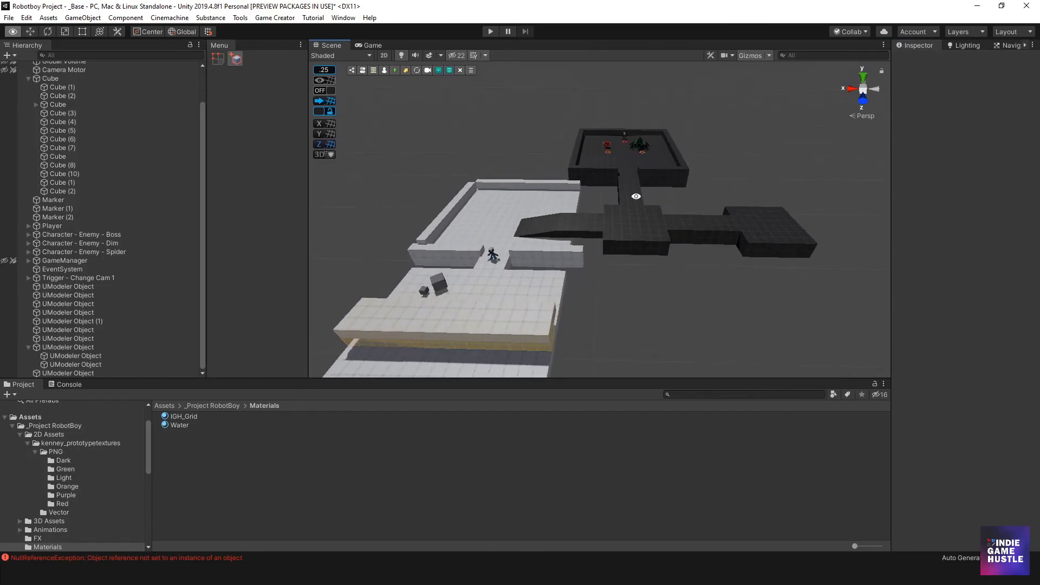
alt+drag(589, 282, 629, 281)
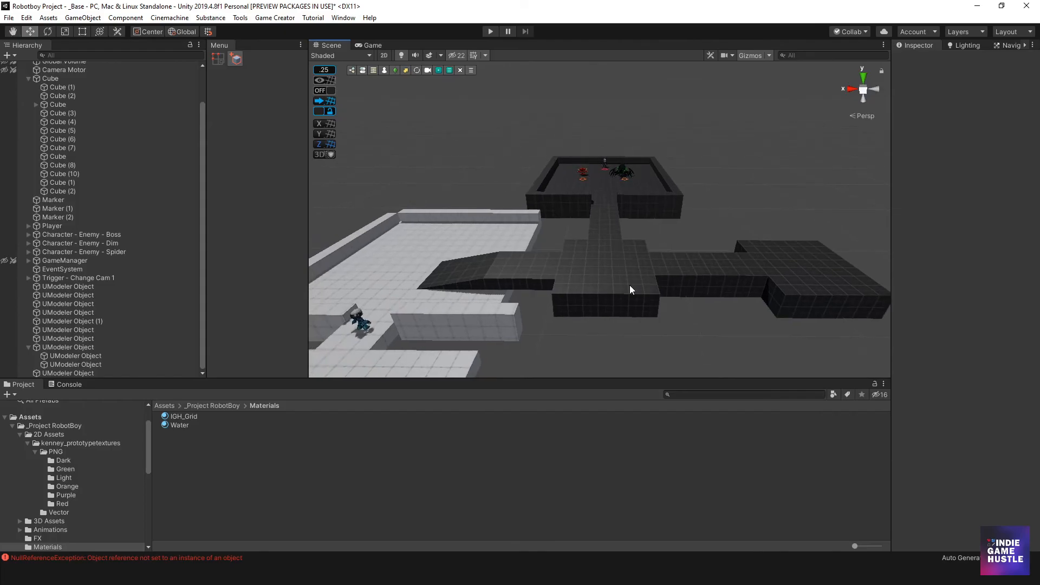
alt+drag(597, 293, 602, 266)
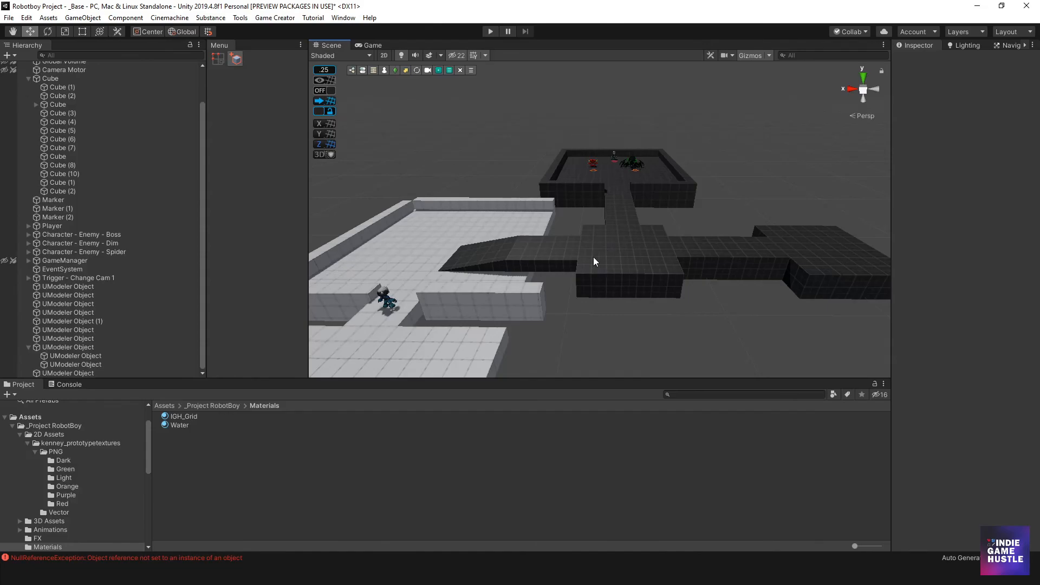
scroll(596, 257, down, 5)
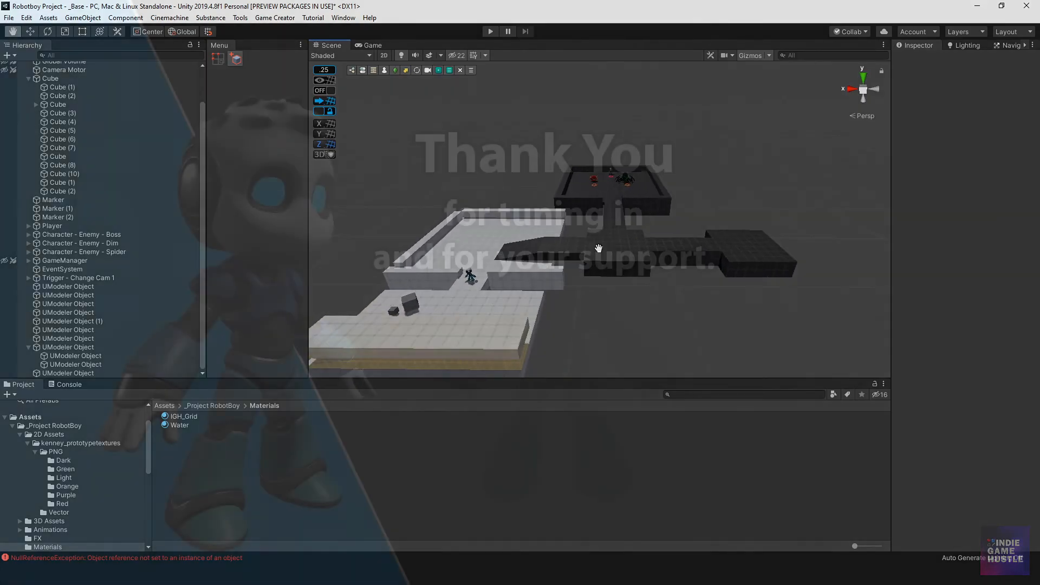